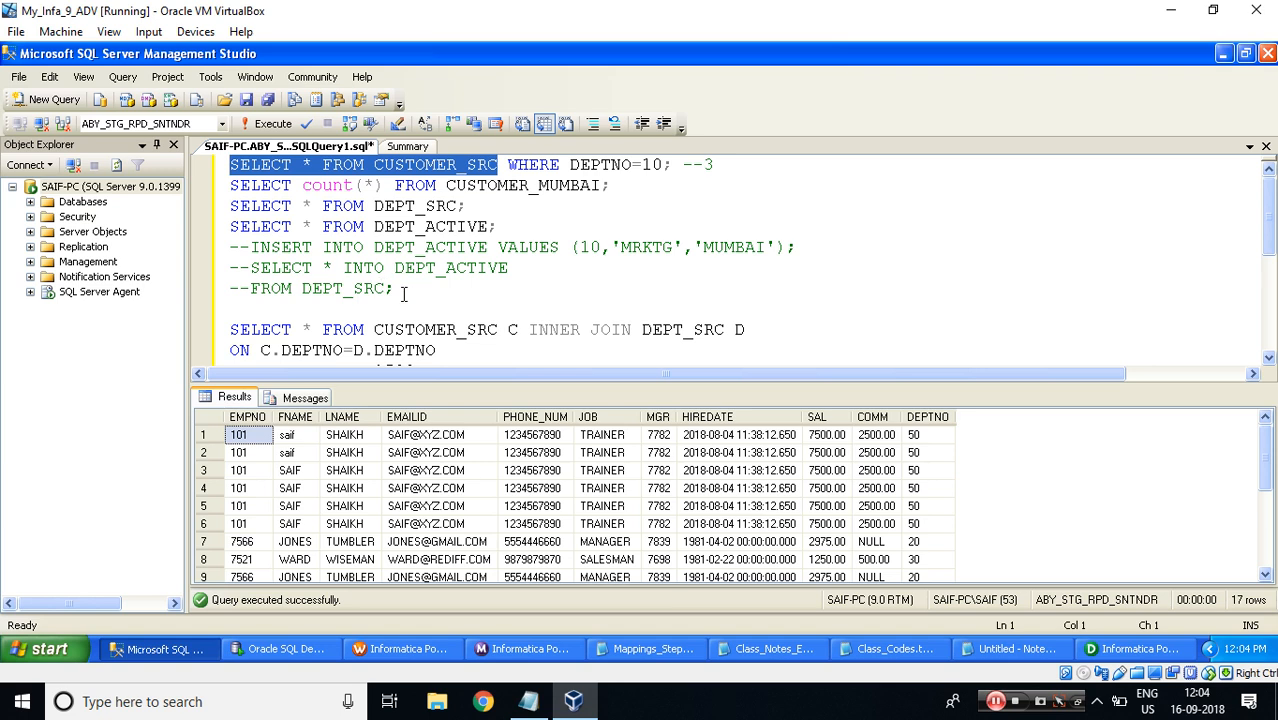
Step: Run SELECT * FROM DEPT_ACTIVE to view the contents of the department table
{"action": "left_click_drag", "start_coordinate": [404, 293], "coordinate": [230, 268]}
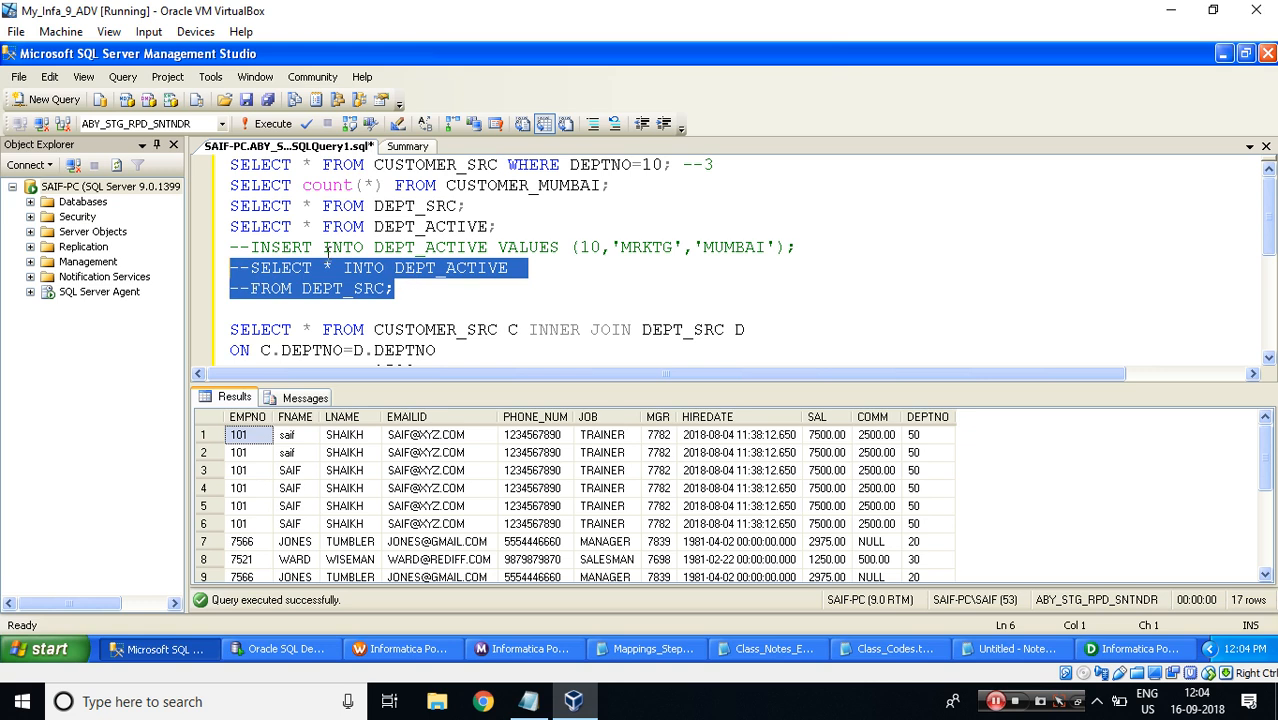
{"action": "left_click_drag", "start_coordinate": [253, 247], "coordinate": [798, 247]}
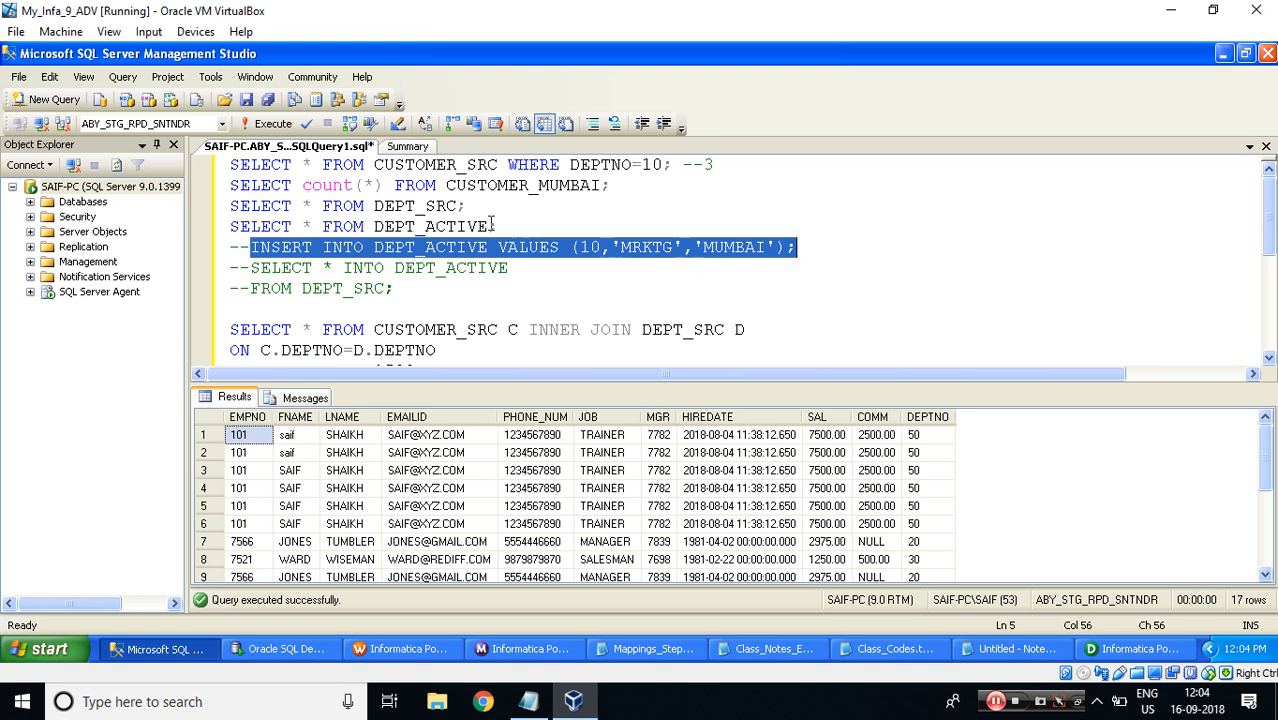
{"action": "left_click_drag", "start_coordinate": [503, 227], "coordinate": [228, 227]}
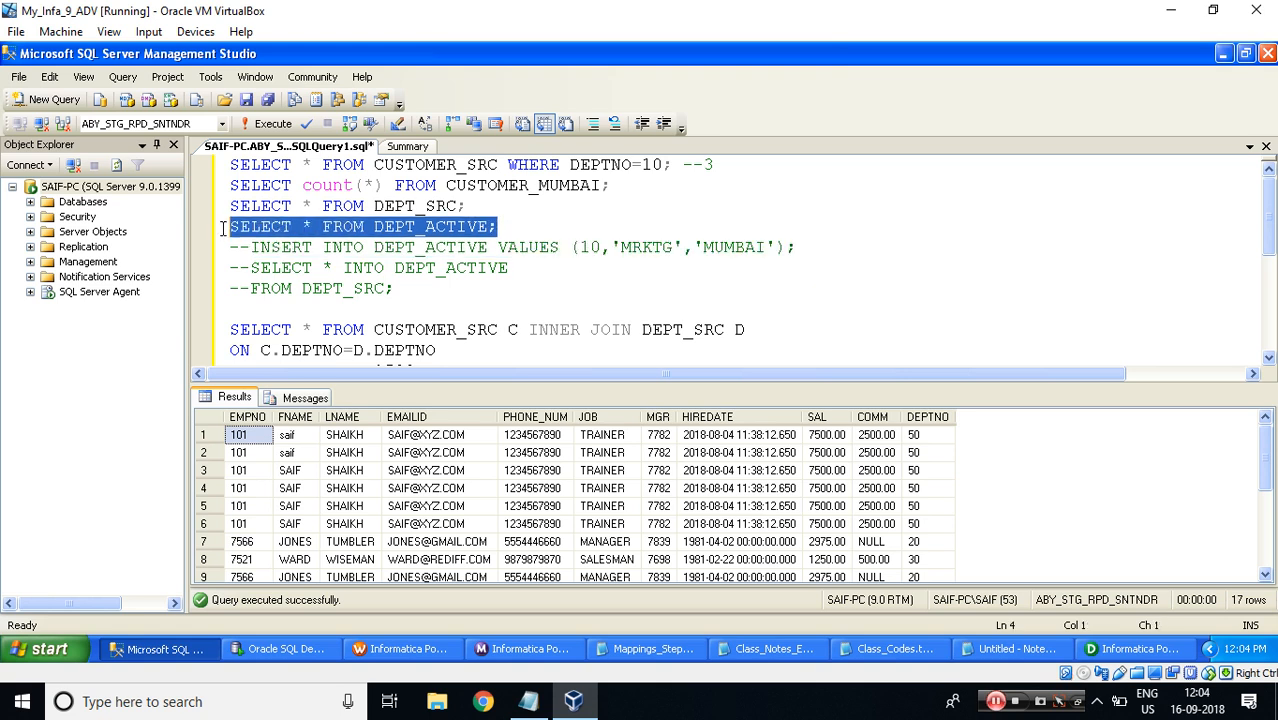
{"action": "left_click", "coordinate": [258, 125]}
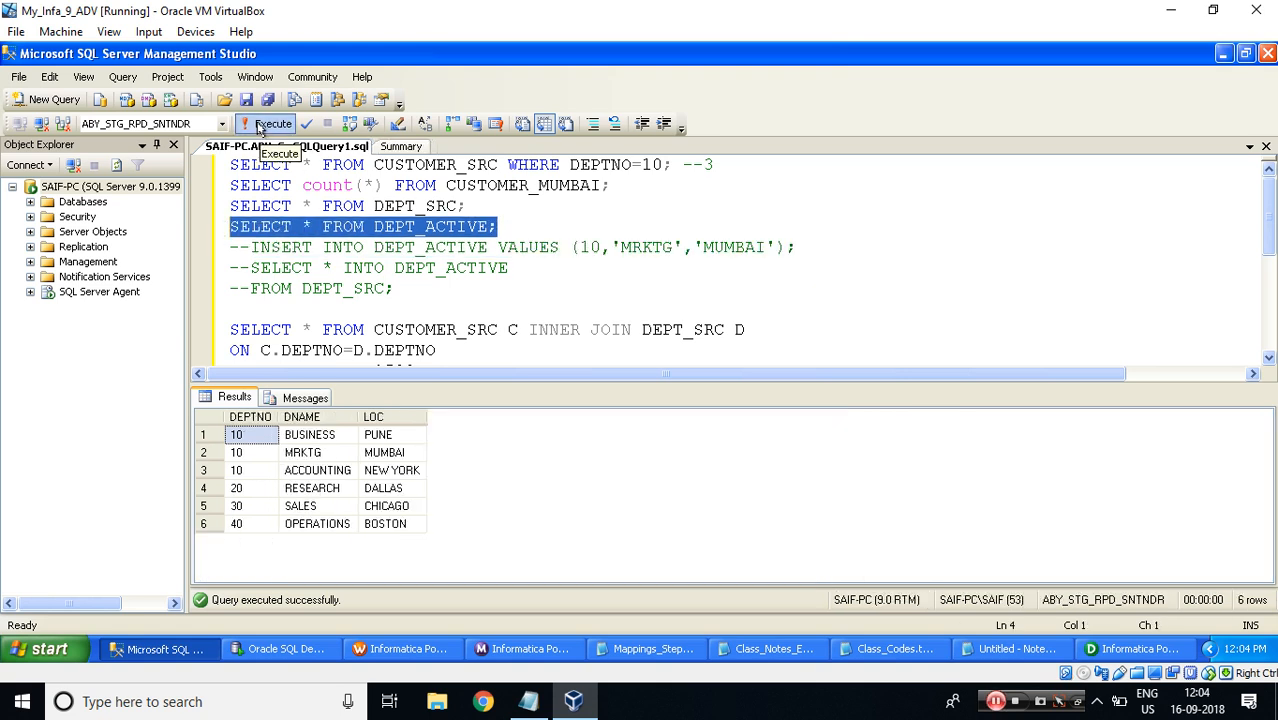
Step: Examine the three DEPTNO 10 rows in the results, then the CUSTOMER_SRC and DEPT_ACTIVE table names in the queries
{"action": "left_click", "coordinate": [241, 438]}
{"action": "key", "text": "shift+Right"}
{"action": "key", "text": "shift+Right"}
{"action": "key", "text": "shift+Down"}
{"action": "key", "text": "shift+Down"}
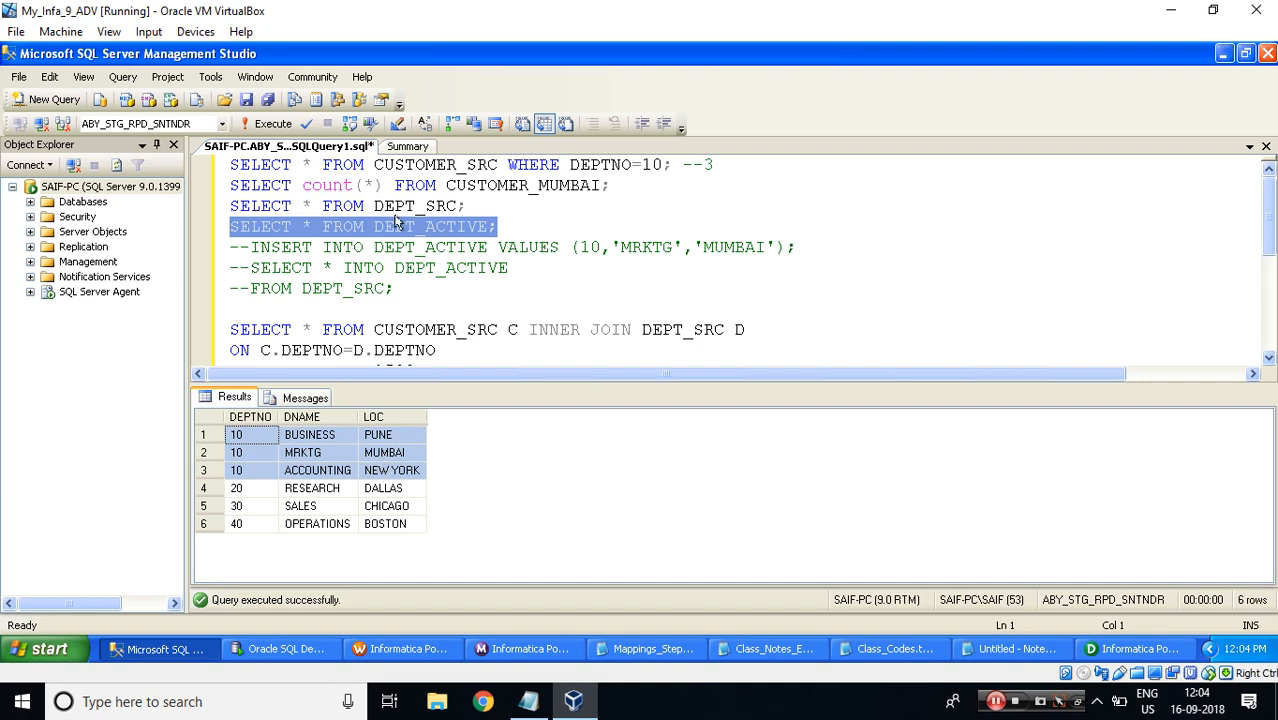
{"action": "double_click", "coordinate": [399, 164]}
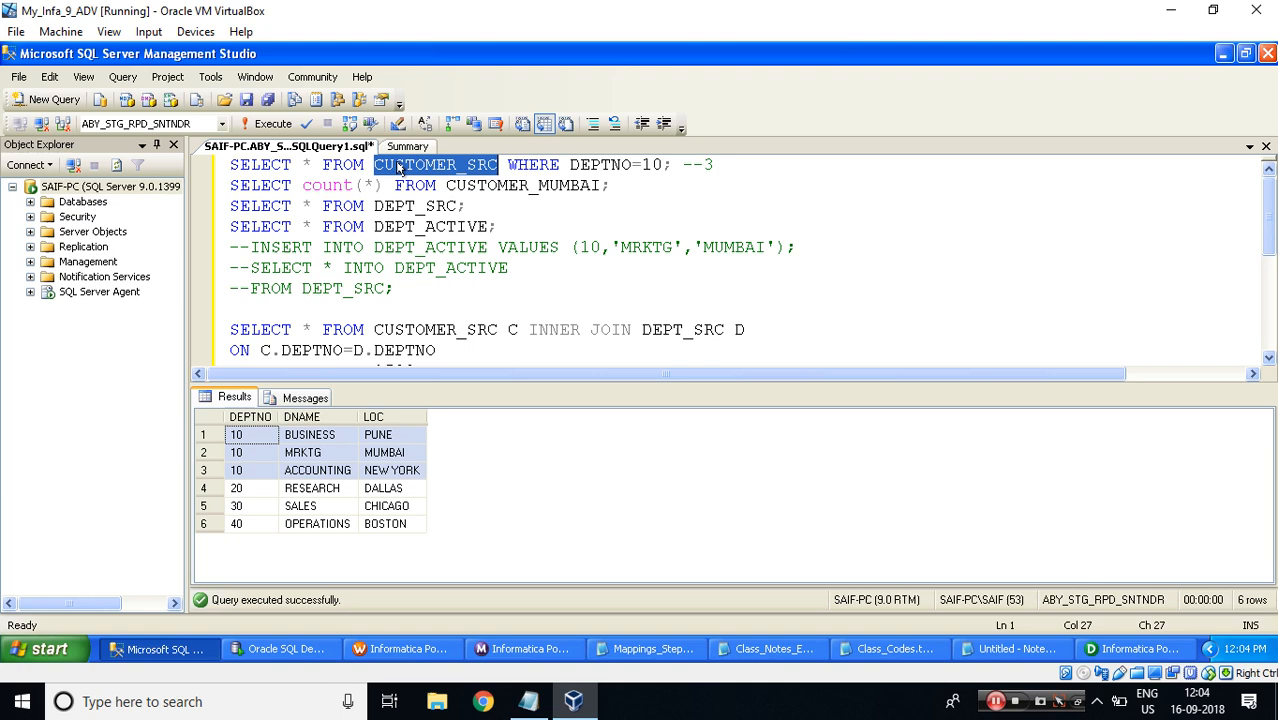
{"action": "double_click", "coordinate": [413, 228]}
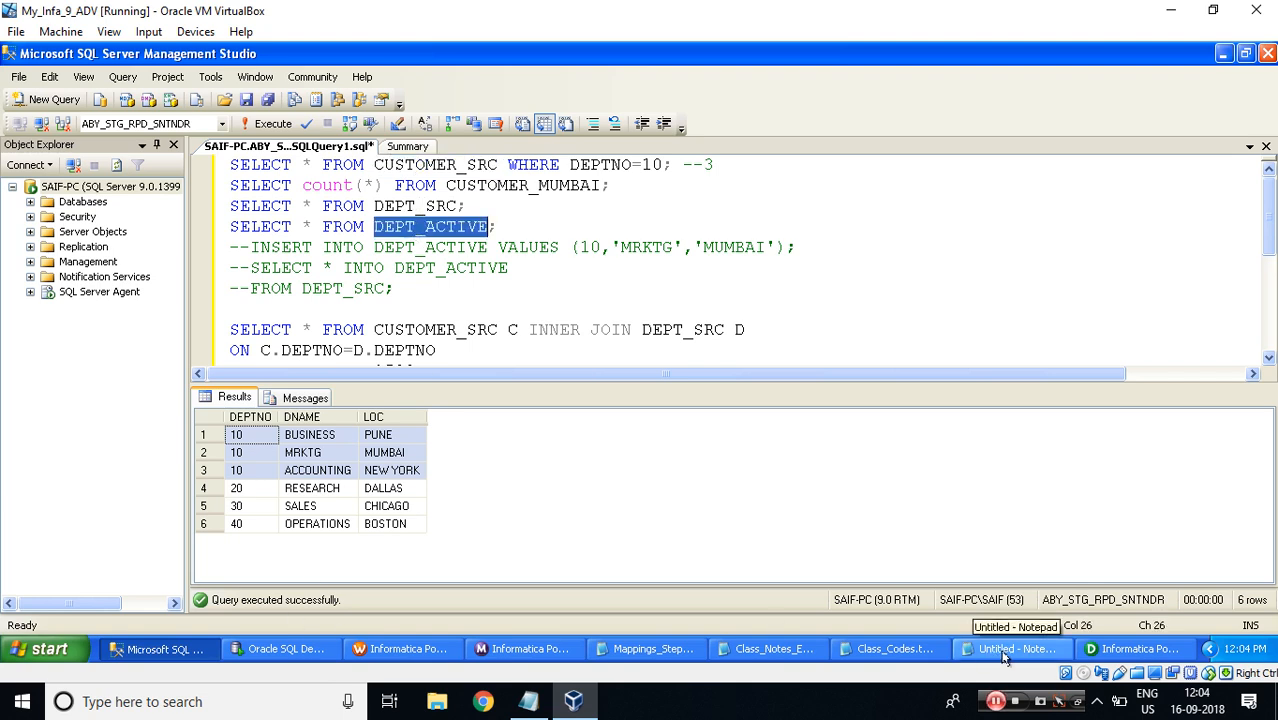
Step: Switch to Oracle SQL Developer, truncate the LKP_CONN table and query it to check its contents
{"action": "left_click", "coordinate": [272, 649]}
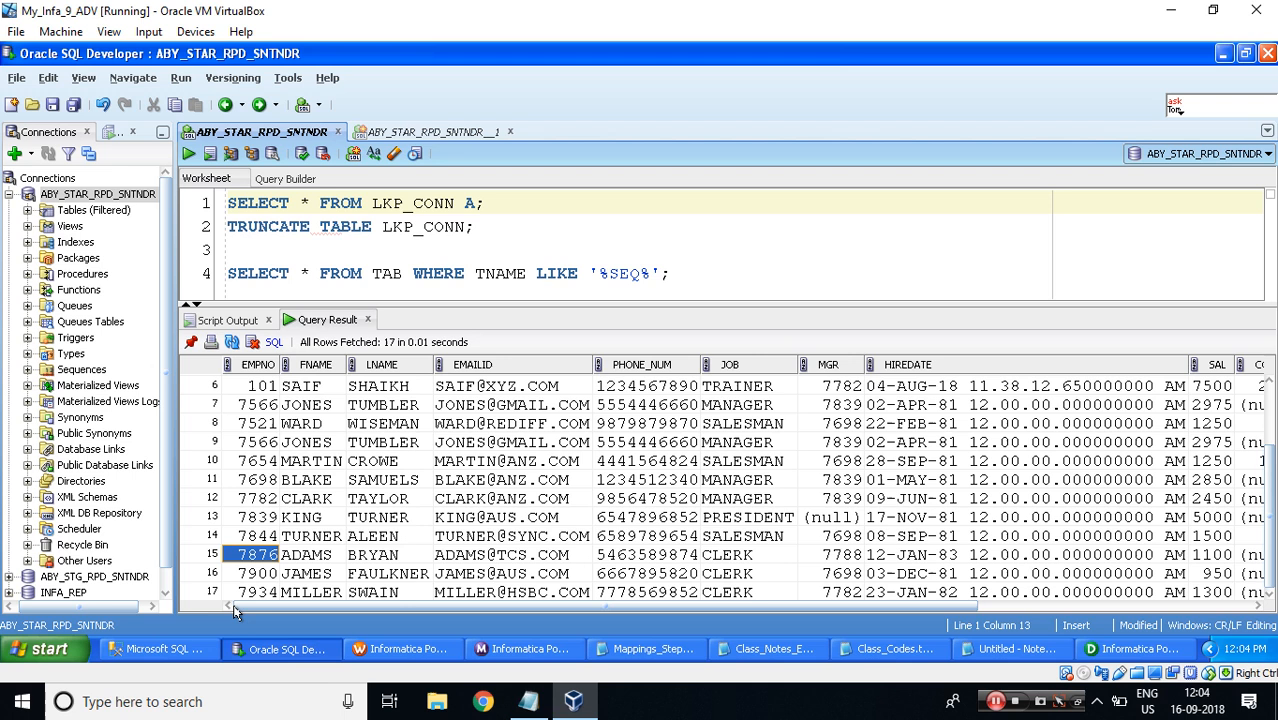
{"action": "double_click", "coordinate": [417, 203]}
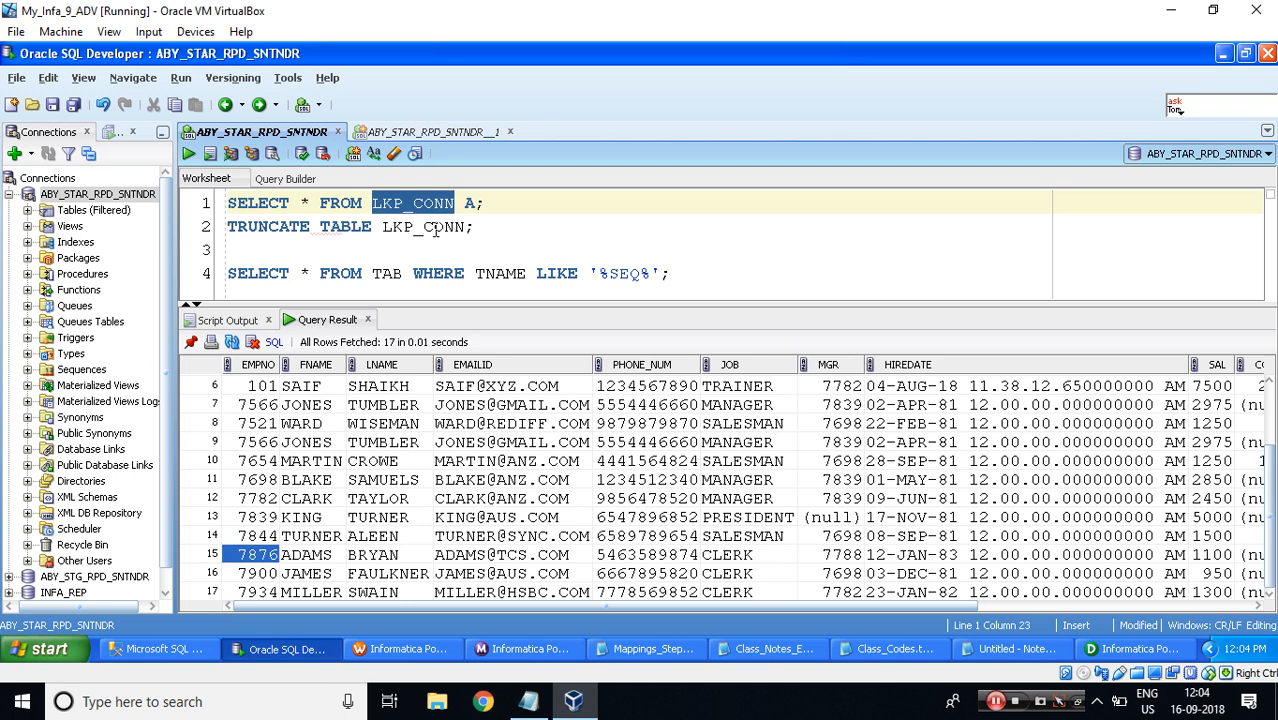
{"action": "double_click", "coordinate": [435, 228]}
{"action": "left_click", "coordinate": [383, 226]}
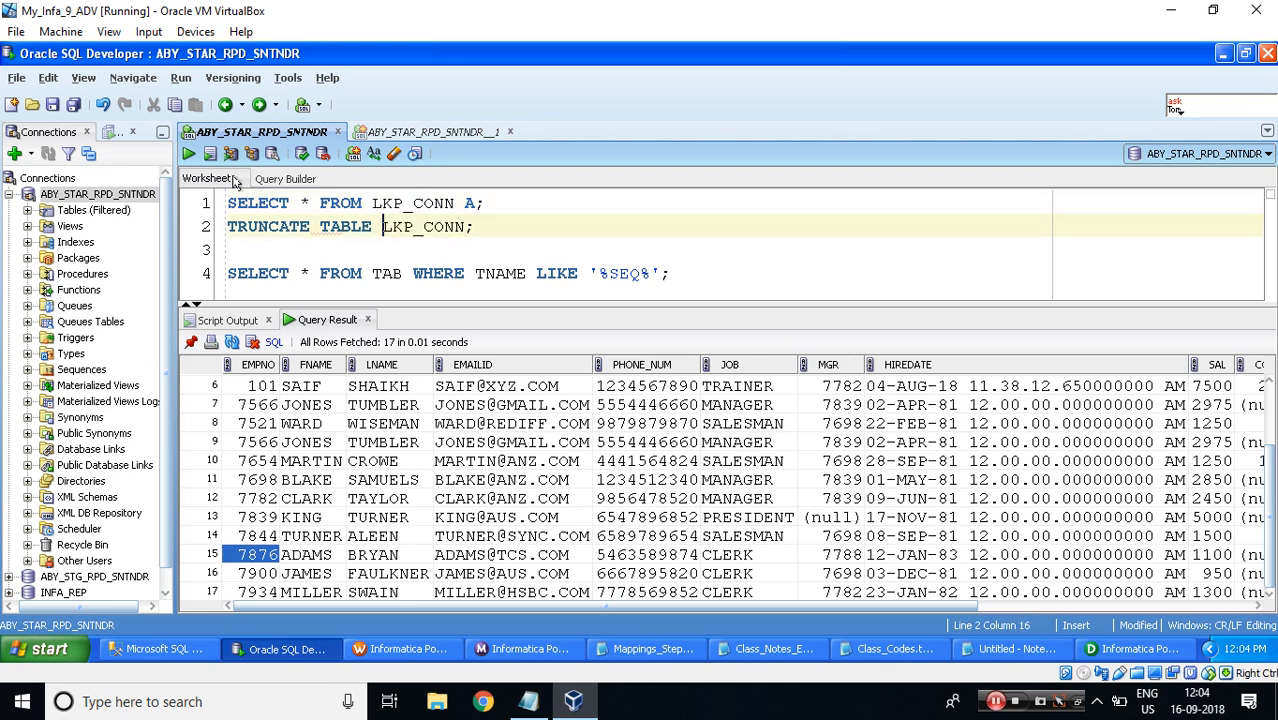
{"action": "left_click", "coordinate": [188, 153]}
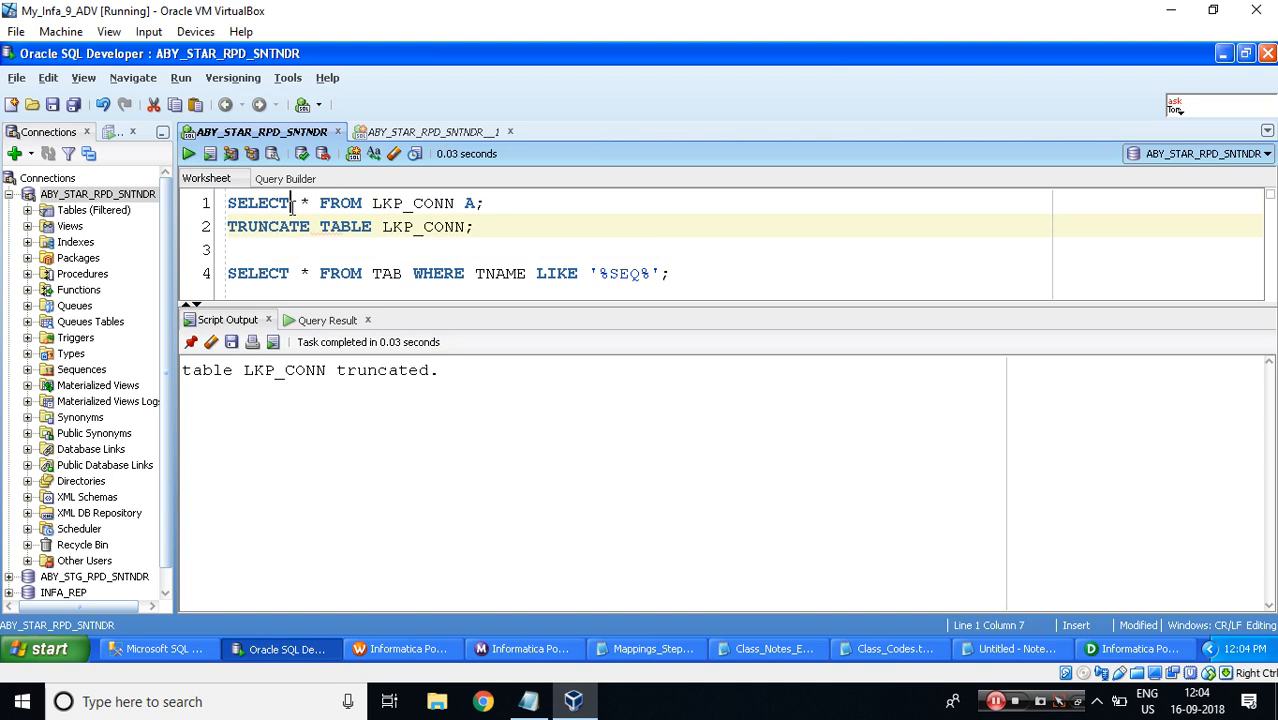
{"action": "left_click", "coordinate": [291, 203]}
{"action": "left_click", "coordinate": [185, 154]}
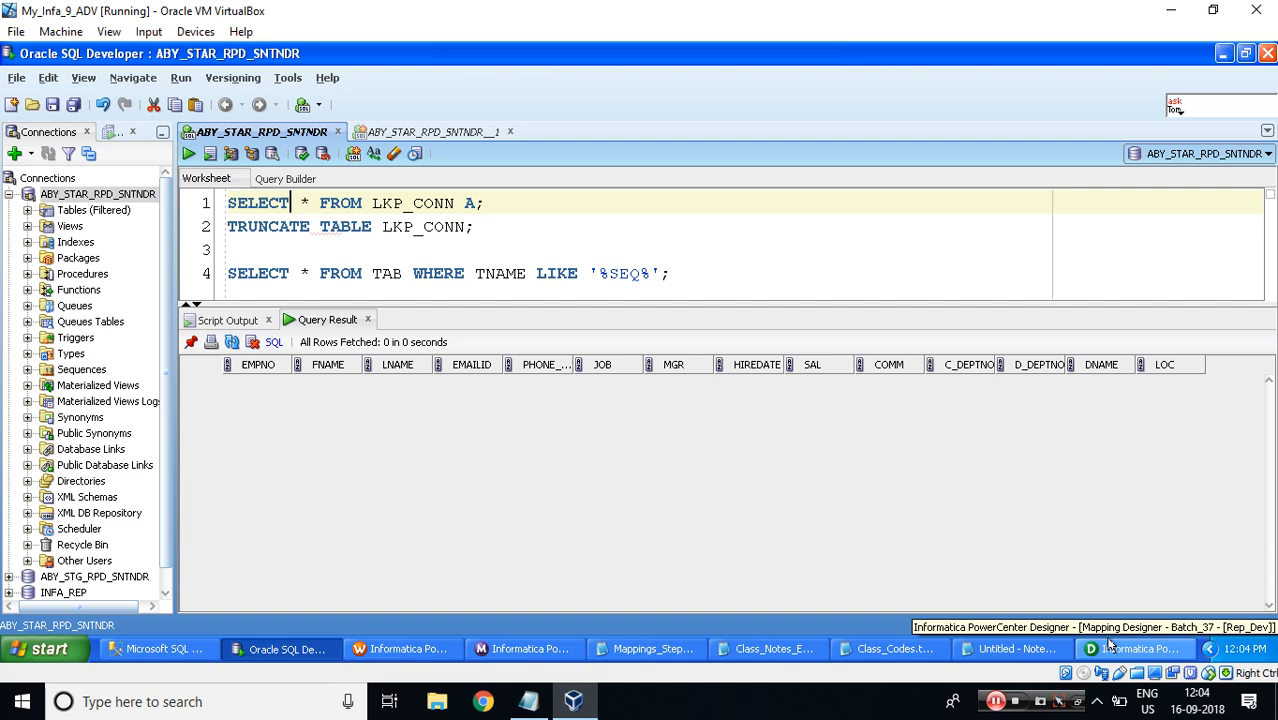
Step: Switch to Informatica PowerCenter Designer and copy the mapping m_LKP_CONN_ACTIVE as m_LKP_CONN_ACTIVE_1
{"action": "left_click", "coordinate": [1112, 648]}
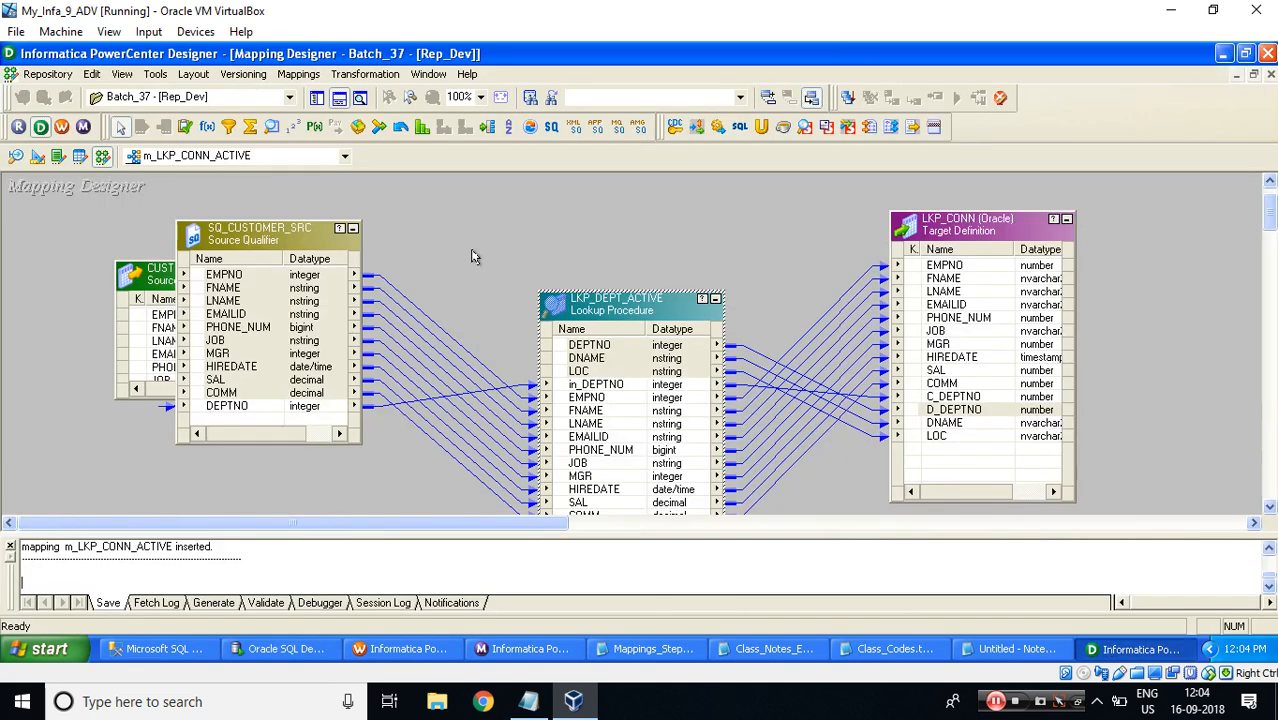
{"action": "left_click", "coordinate": [317, 97]}
{"action": "left_click", "coordinate": [292, 76]}
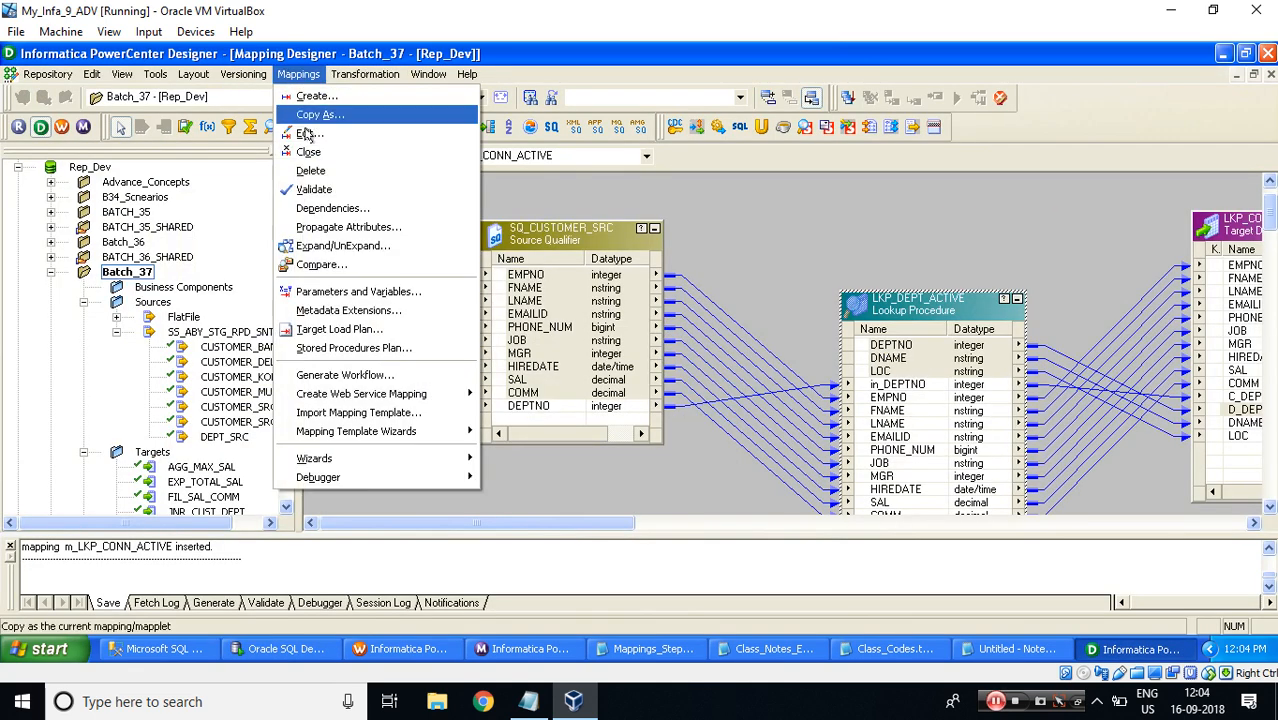
{"action": "left_click", "coordinate": [318, 115]}
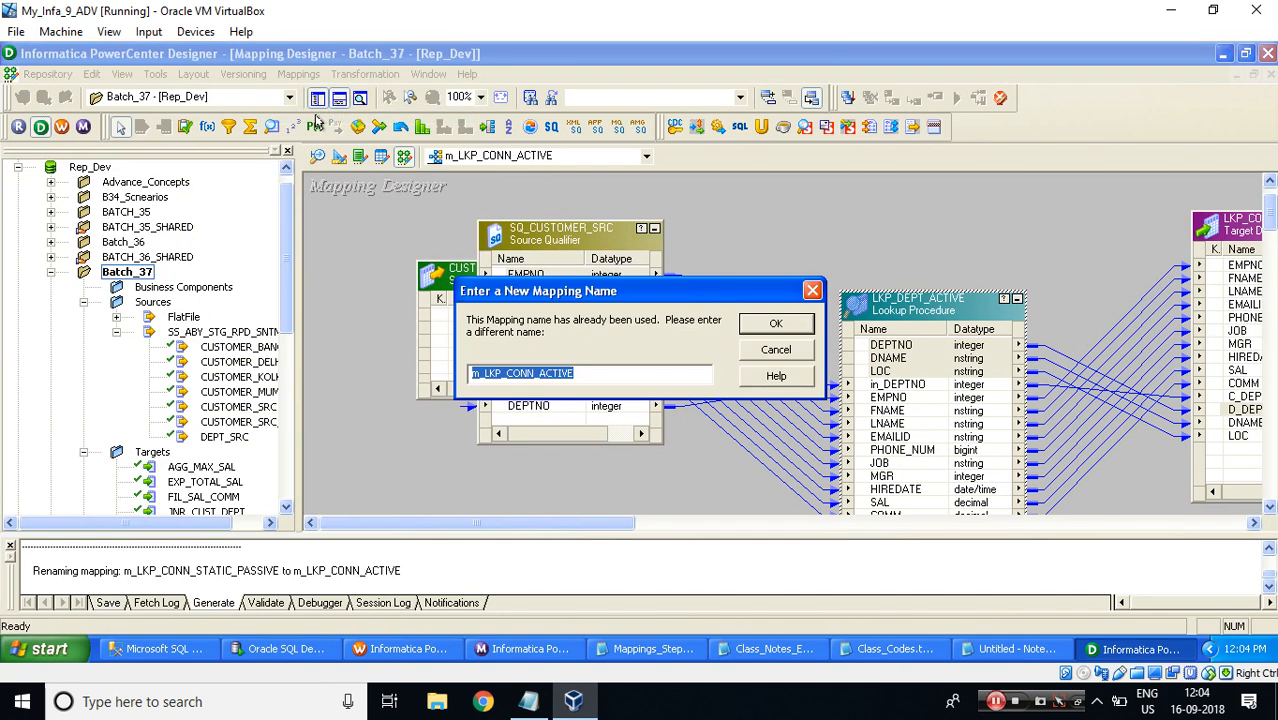
{"action": "key", "text": "End"}
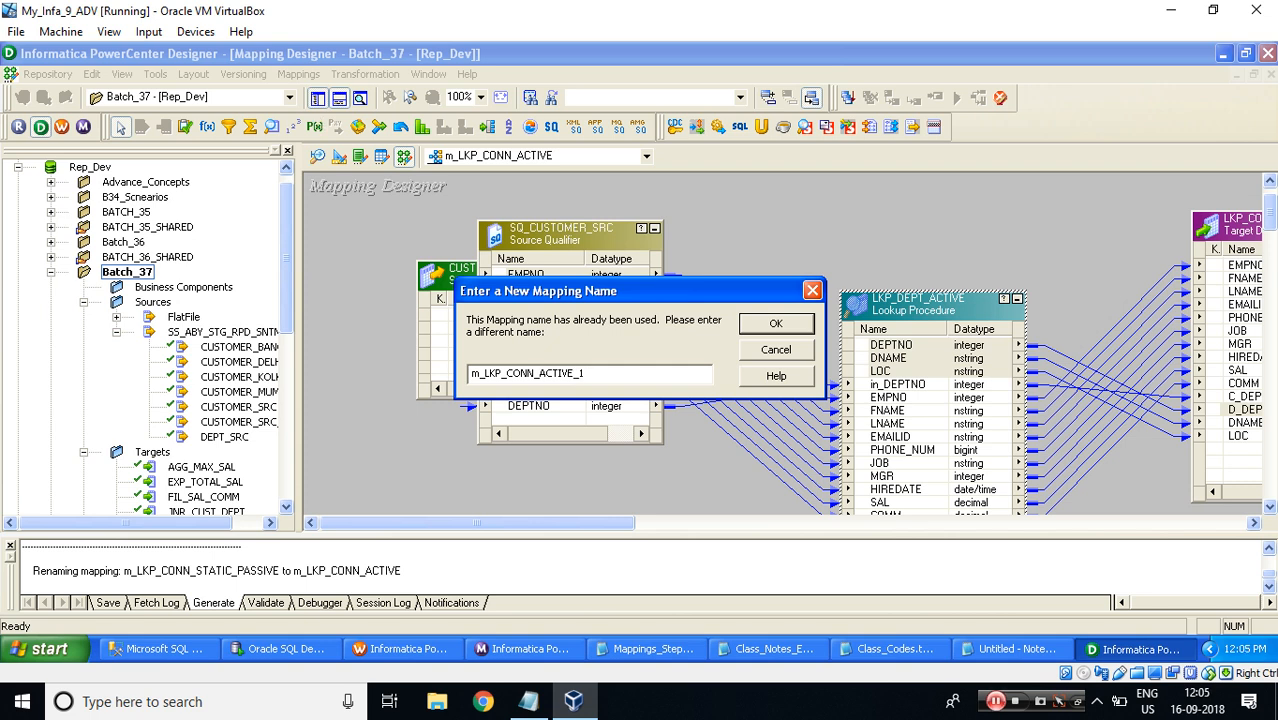
{"action": "key", "text": "Return"}
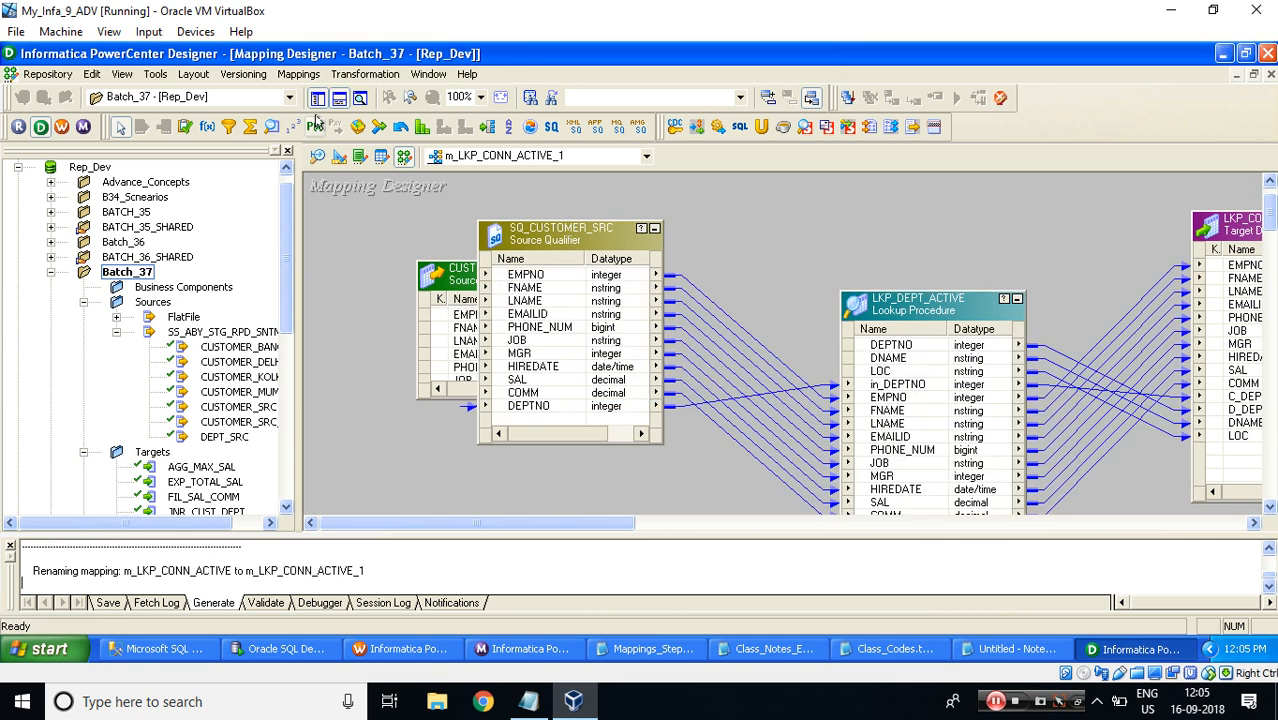
{"action": "left_click", "coordinate": [316, 97]}
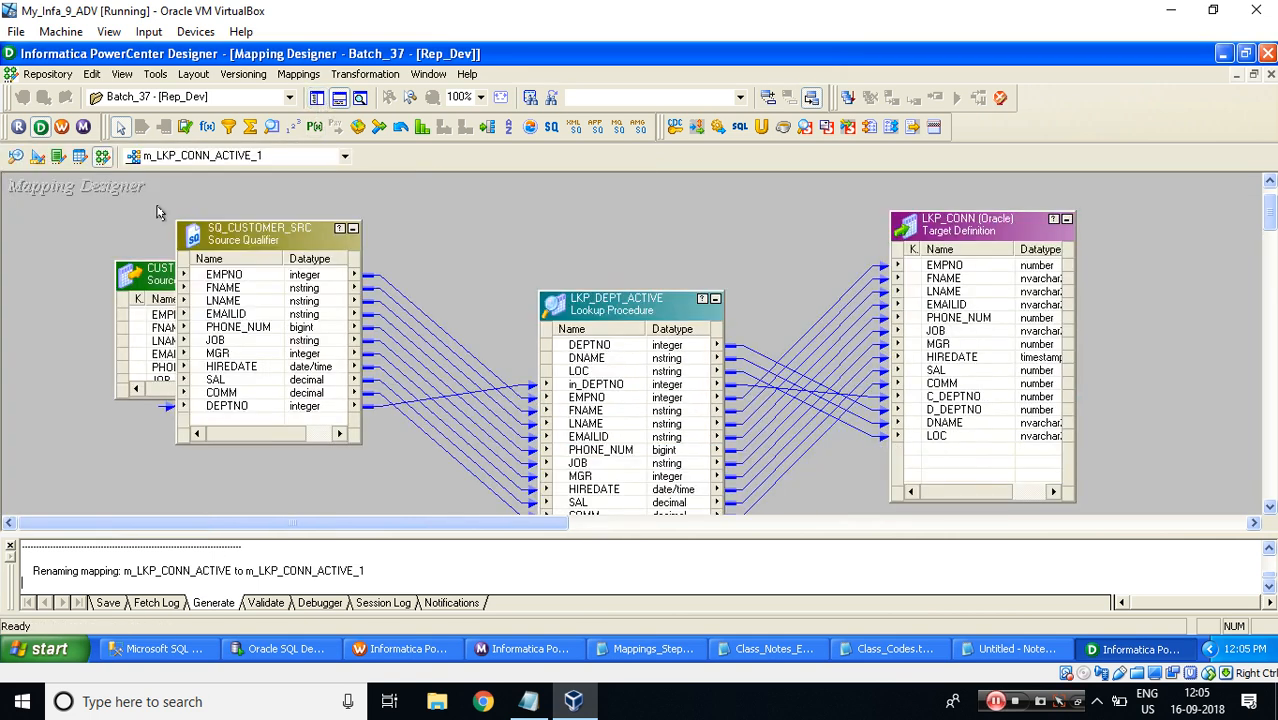
Step: Delete the LKP_DEPT_ACTIVE lookup from the copied mapping
{"action": "left_click_drag", "start_coordinate": [162, 214], "coordinate": [366, 418]}
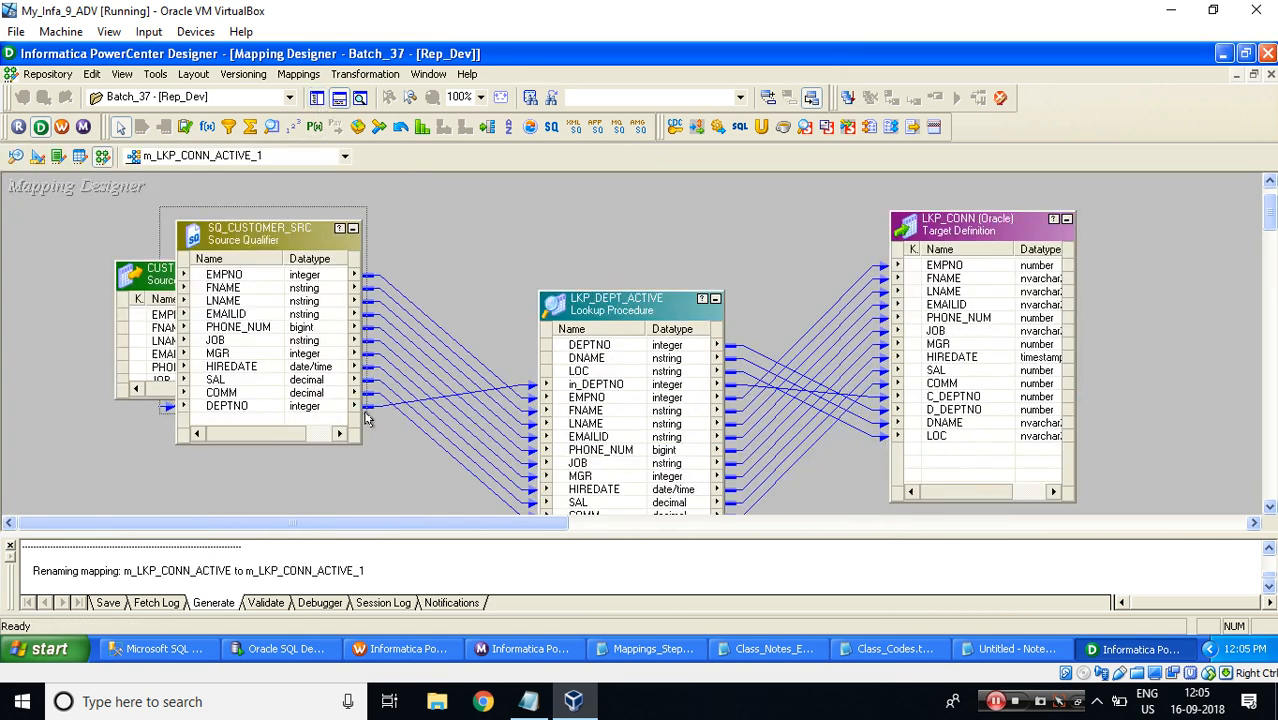
{"action": "left_click", "coordinate": [567, 312]}
{"action": "key", "text": "Delete"}
{"action": "key", "text": "Return"}
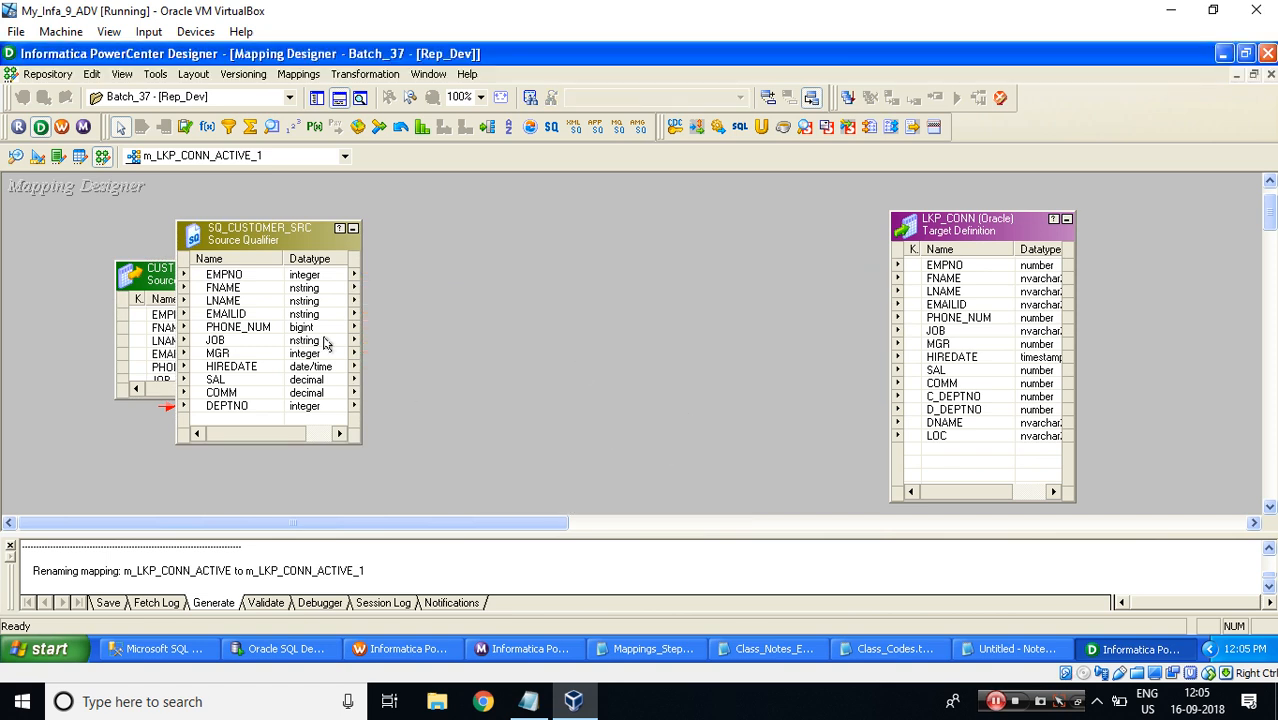
Step: Link all SQ_CUSTOMER_SRC ports, EMPNO through DEPTNO, to the LKP_CONN target starting at its EMPNO port
{"action": "right_click", "coordinate": [240, 280]}
{"action": "left_click", "coordinate": [270, 285]}
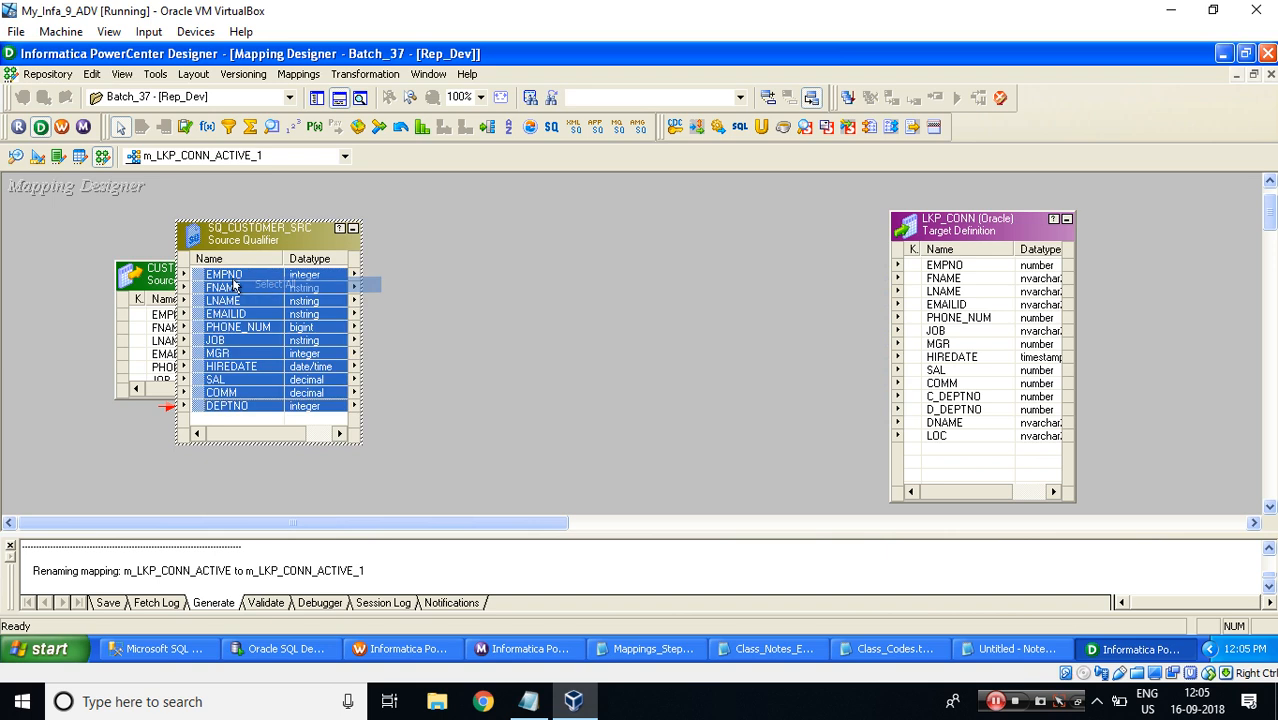
{"action": "left_click_drag", "start_coordinate": [203, 280], "coordinate": [910, 268]}
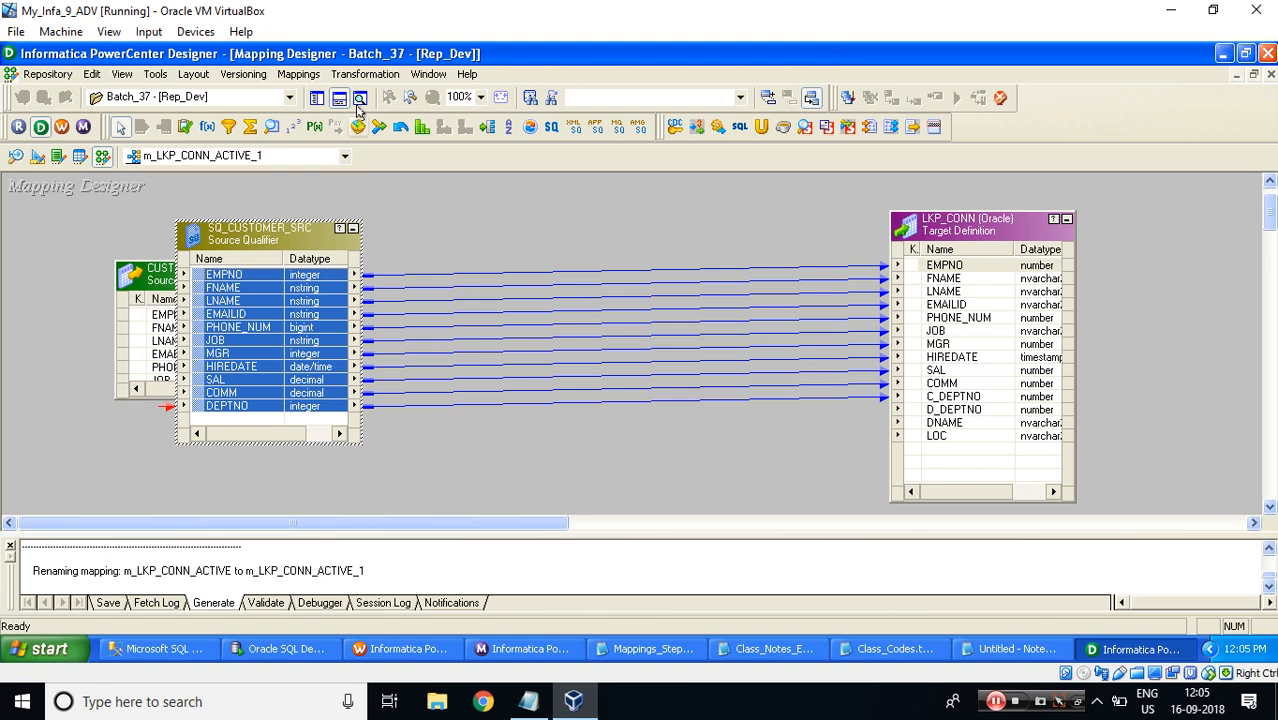
Step: Start creating a Lookup transformation named LKP_DEPT_ACTIVE
{"action": "left_click", "coordinate": [365, 74]}
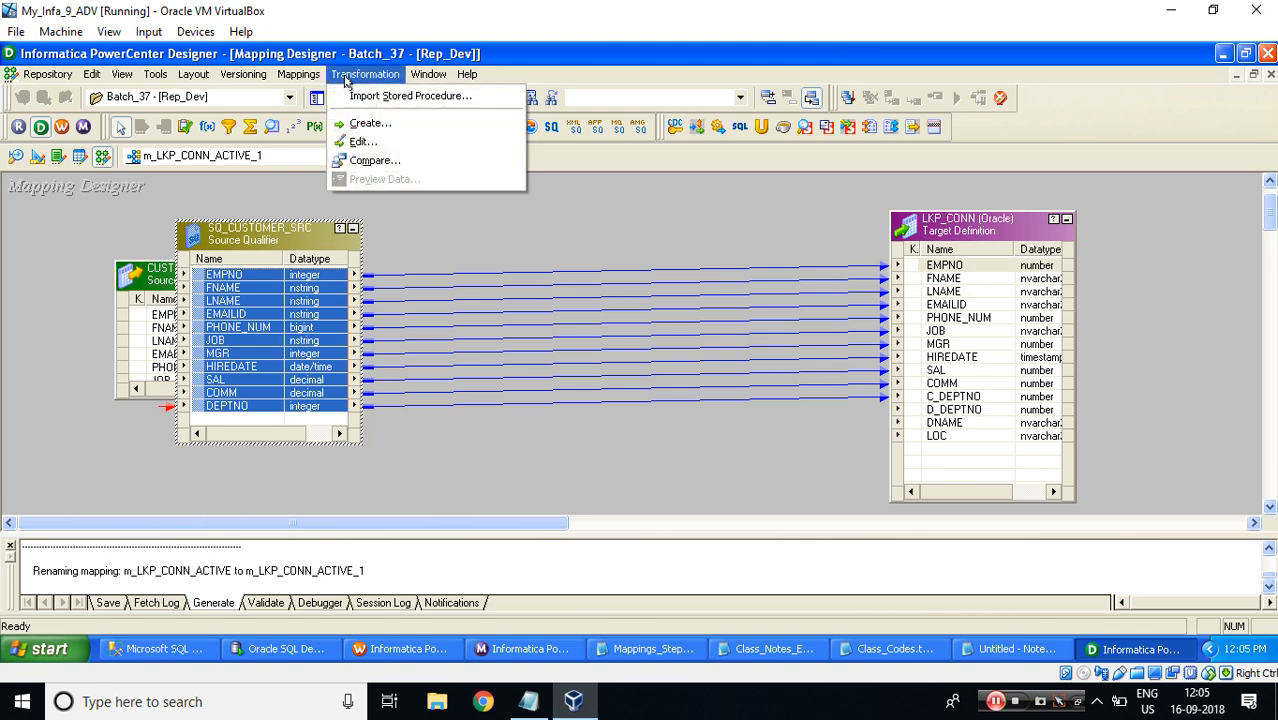
{"action": "left_click", "coordinate": [373, 128]}
{"action": "key", "text": "l"}
{"action": "key", "text": "Tab"}
{"action": "type", "text": "lk"}
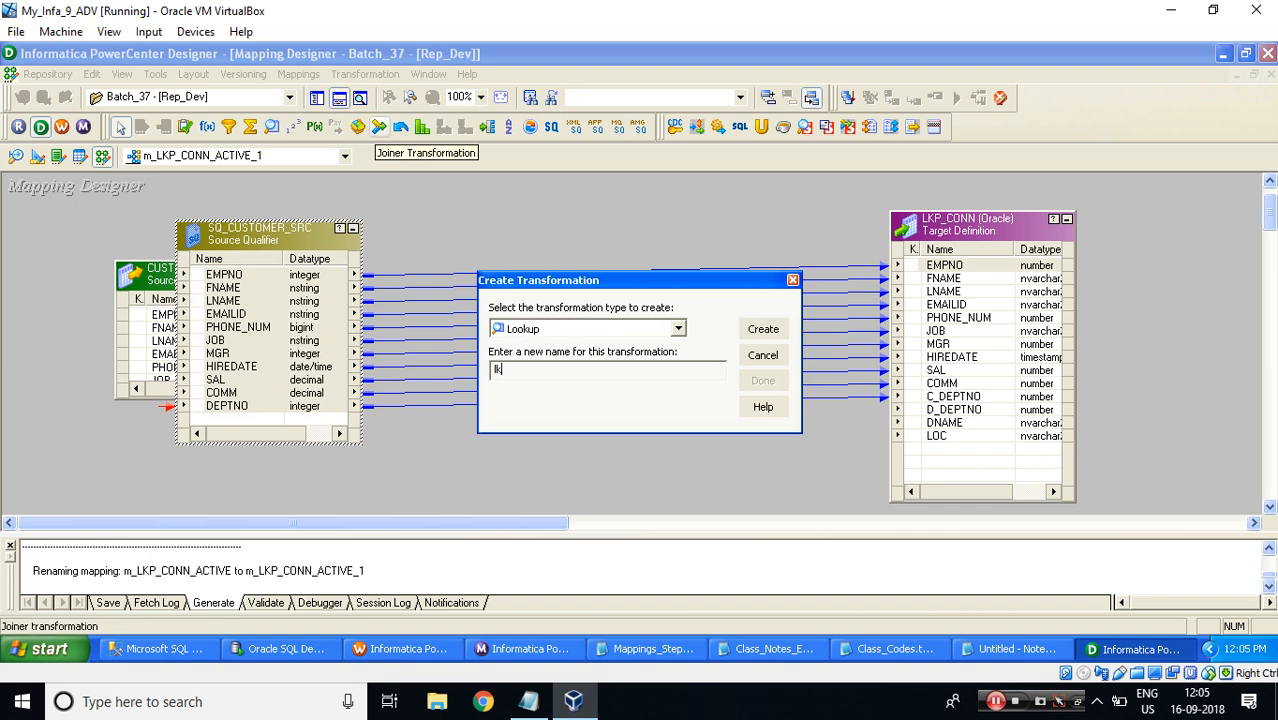
{"action": "key", "text": "BackSpace"}
{"action": "key", "text": "BackSpace"}
{"action": "key", "text": "Caps_Lock"}
{"action": "type", "text": "LKP"}
{"action": "key", "text": "Return"}
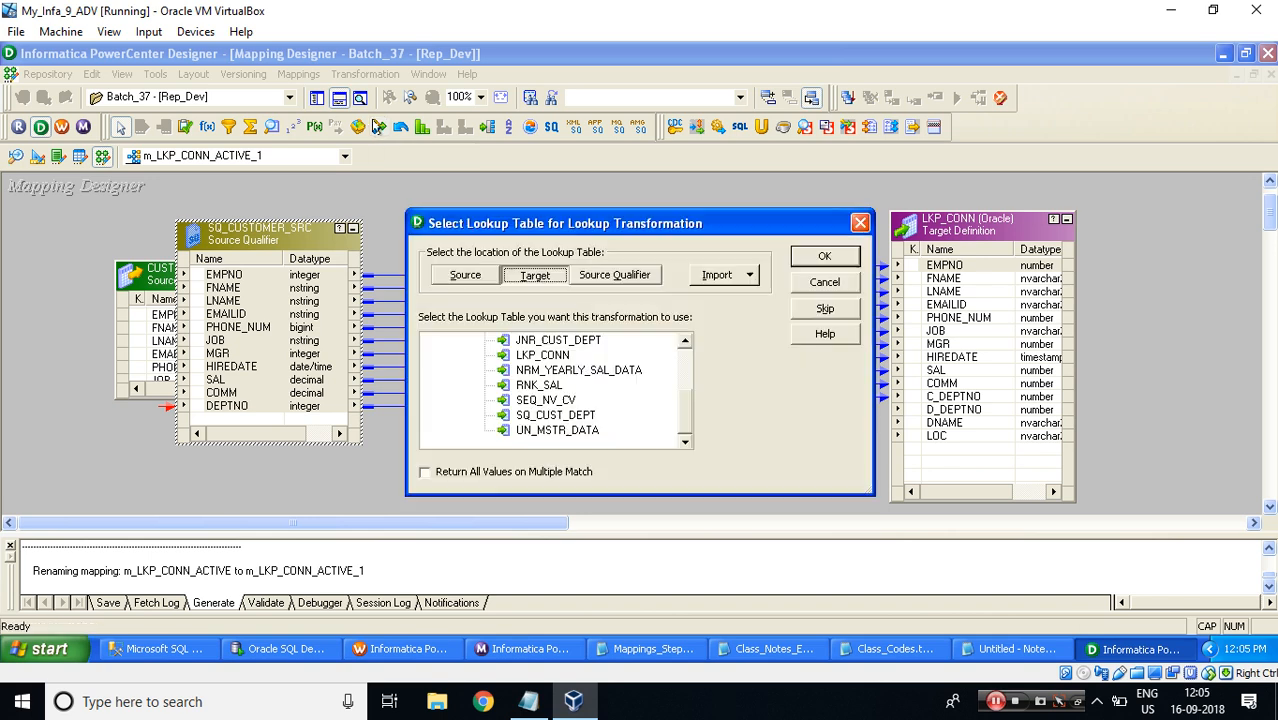
Step: Return all values on multiple match and import the relational table DEPT_SRC_ACTIVE as the lookup table, completing the lookup's creation
{"action": "left_click", "coordinate": [424, 473]}
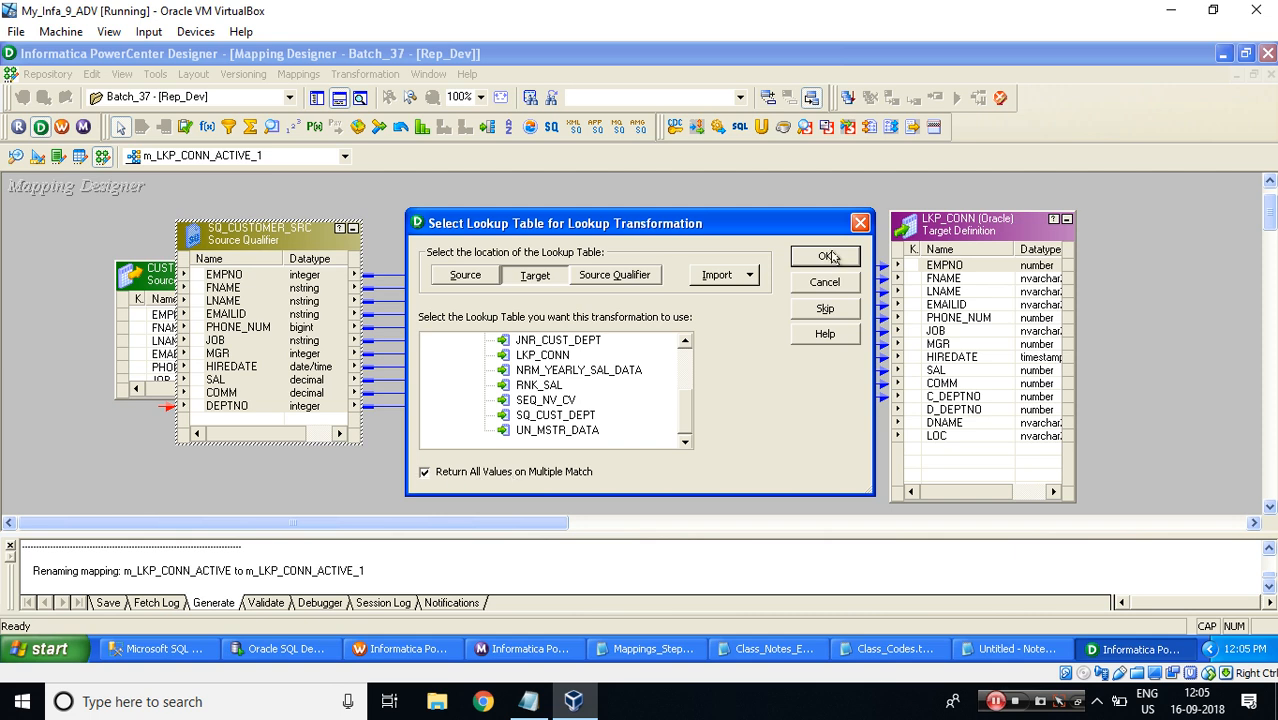
{"action": "left_click", "coordinate": [750, 275]}
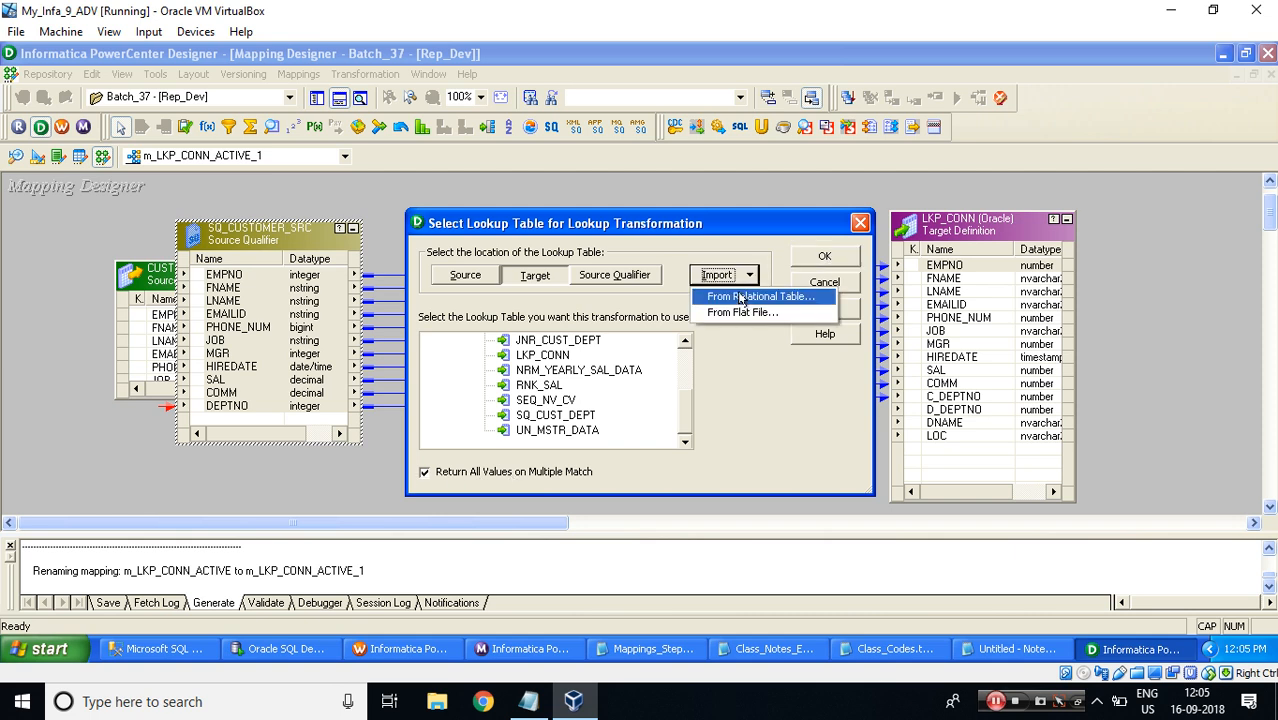
{"action": "left_click", "coordinate": [740, 298]}
{"action": "left_click", "coordinate": [736, 292]}
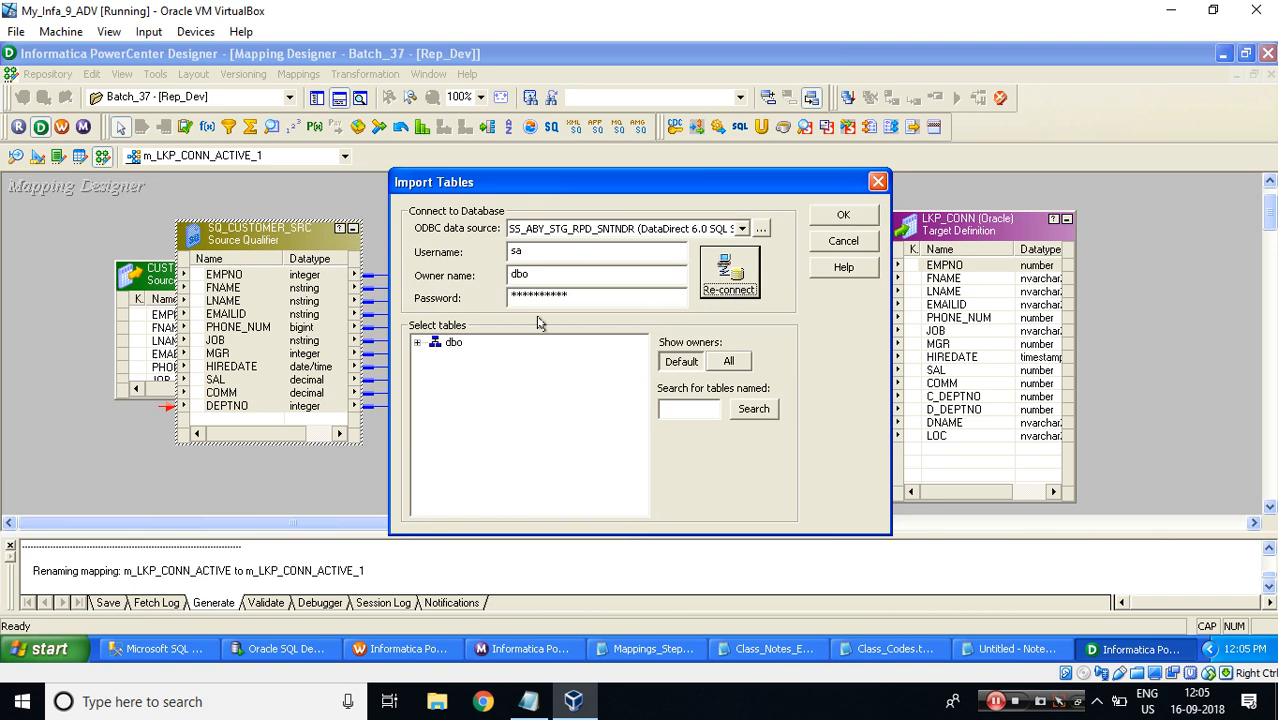
{"action": "left_click", "coordinate": [415, 343]}
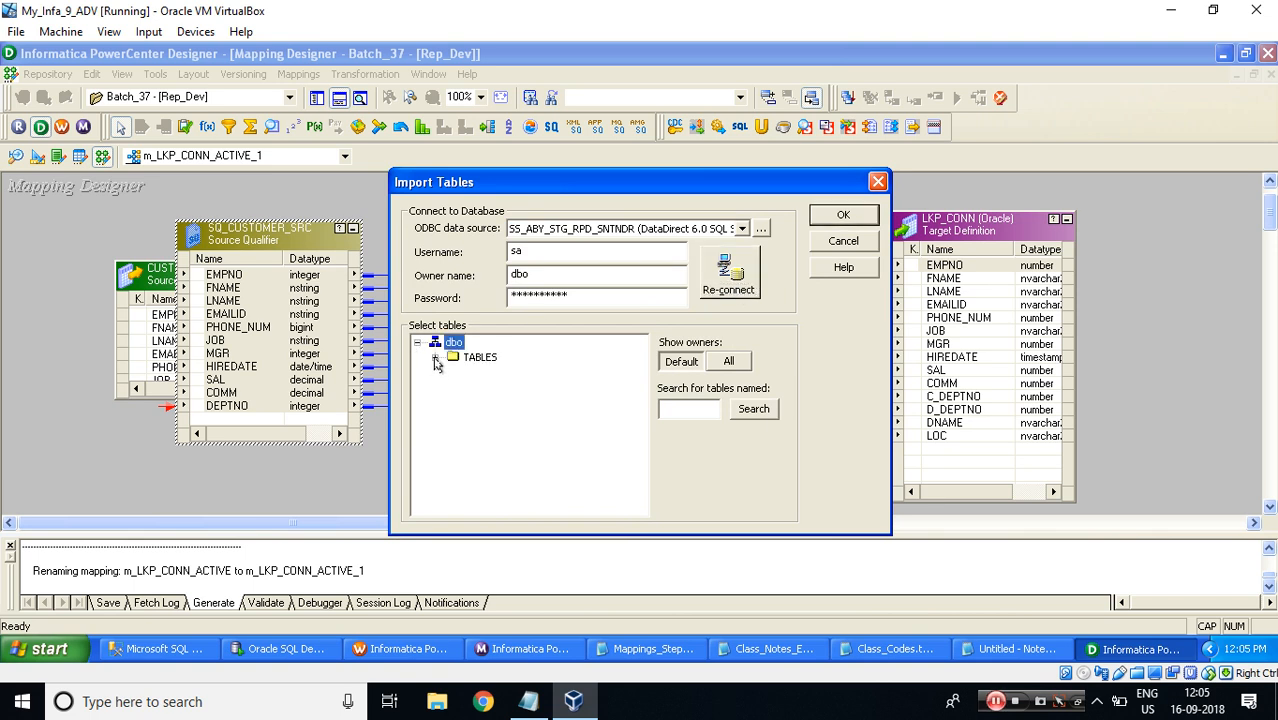
{"action": "left_click", "coordinate": [435, 358]}
{"action": "left_click", "coordinate": [510, 462]}
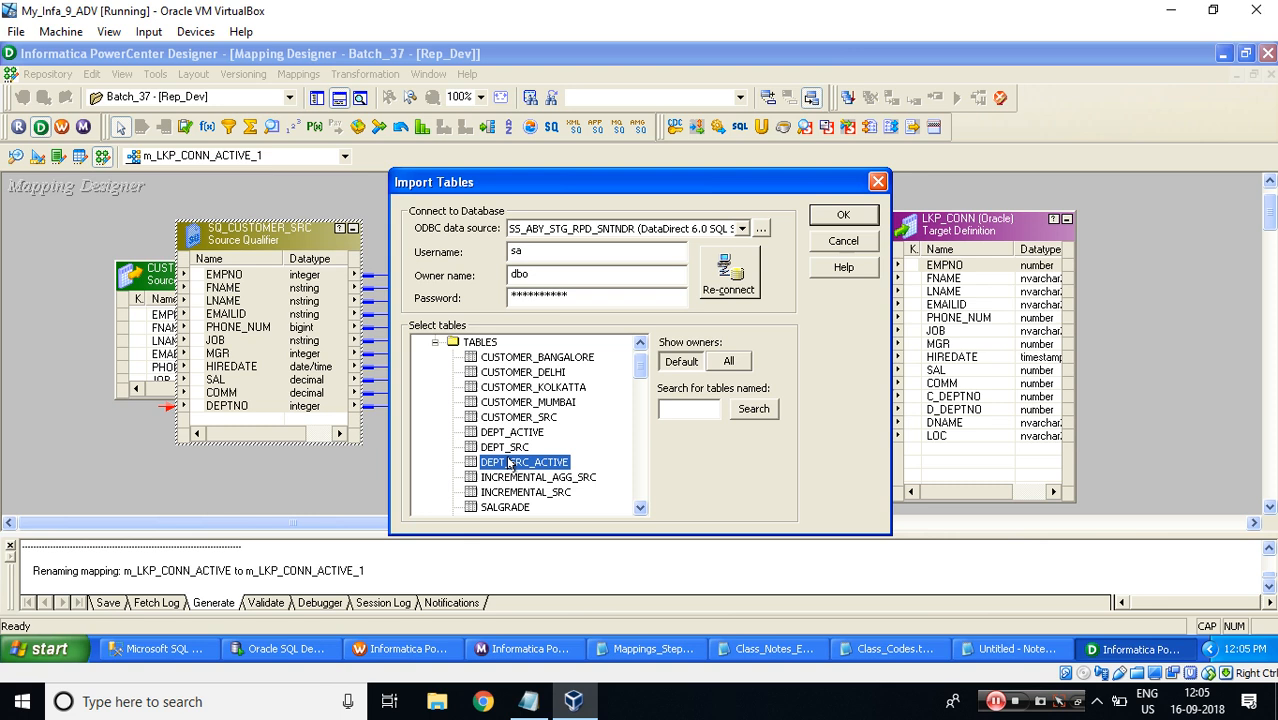
{"action": "left_click", "coordinate": [818, 227]}
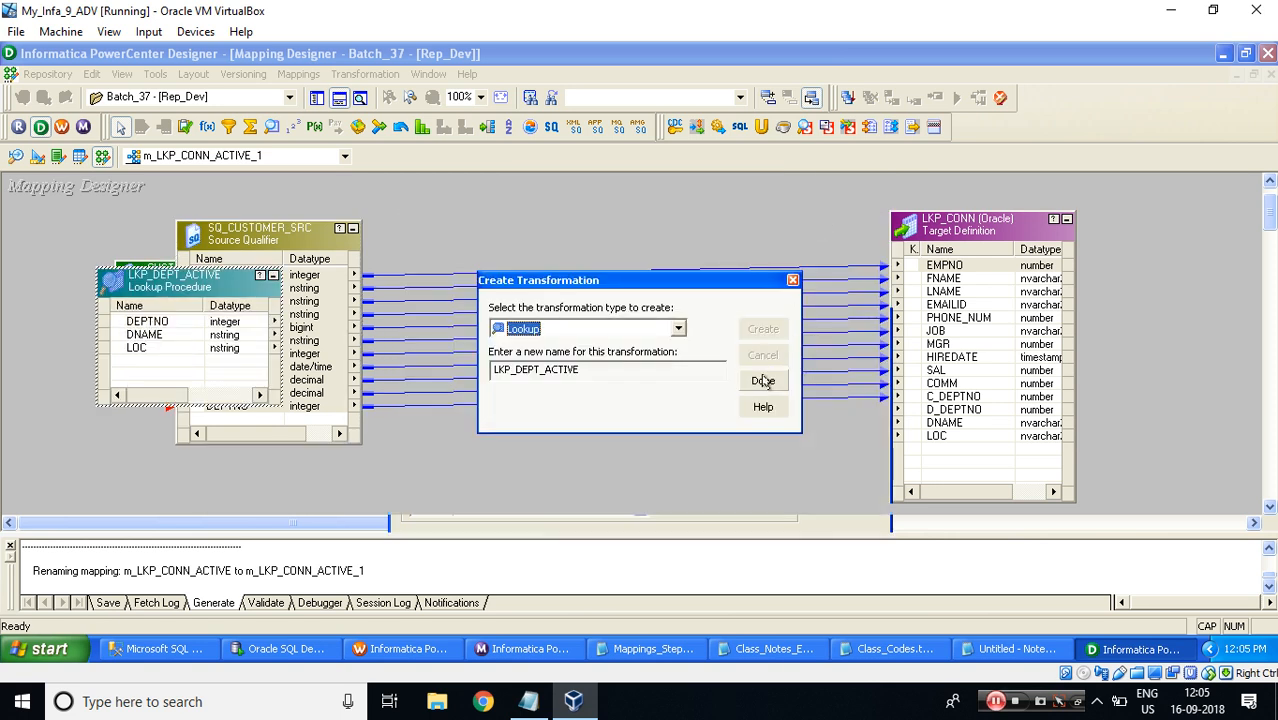
{"action": "left_click", "coordinate": [763, 380]}
Step: Place the LKP_DEPT_ACTIVE lookup below the links between source qualifier and target, and open its properties
{"action": "left_click_drag", "start_coordinate": [204, 289], "coordinate": [630, 447]}
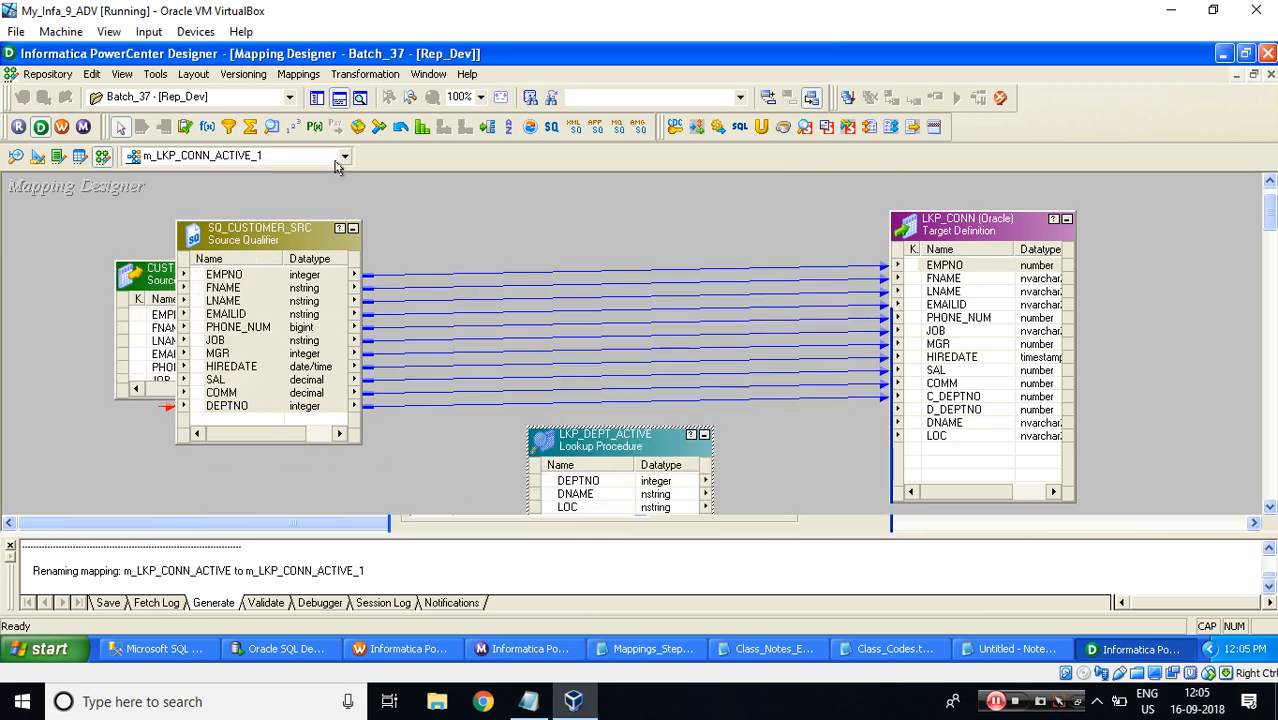
{"action": "left_click", "coordinate": [337, 100]}
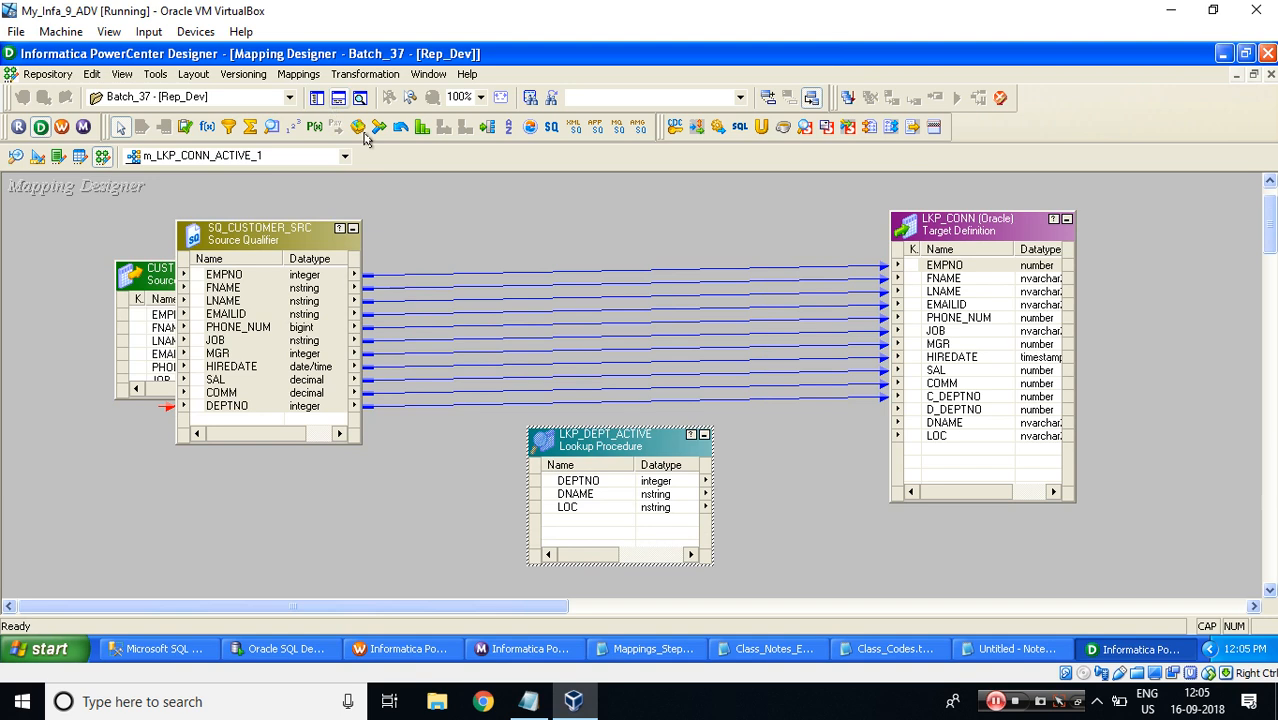
{"action": "double_click", "coordinate": [586, 440]}
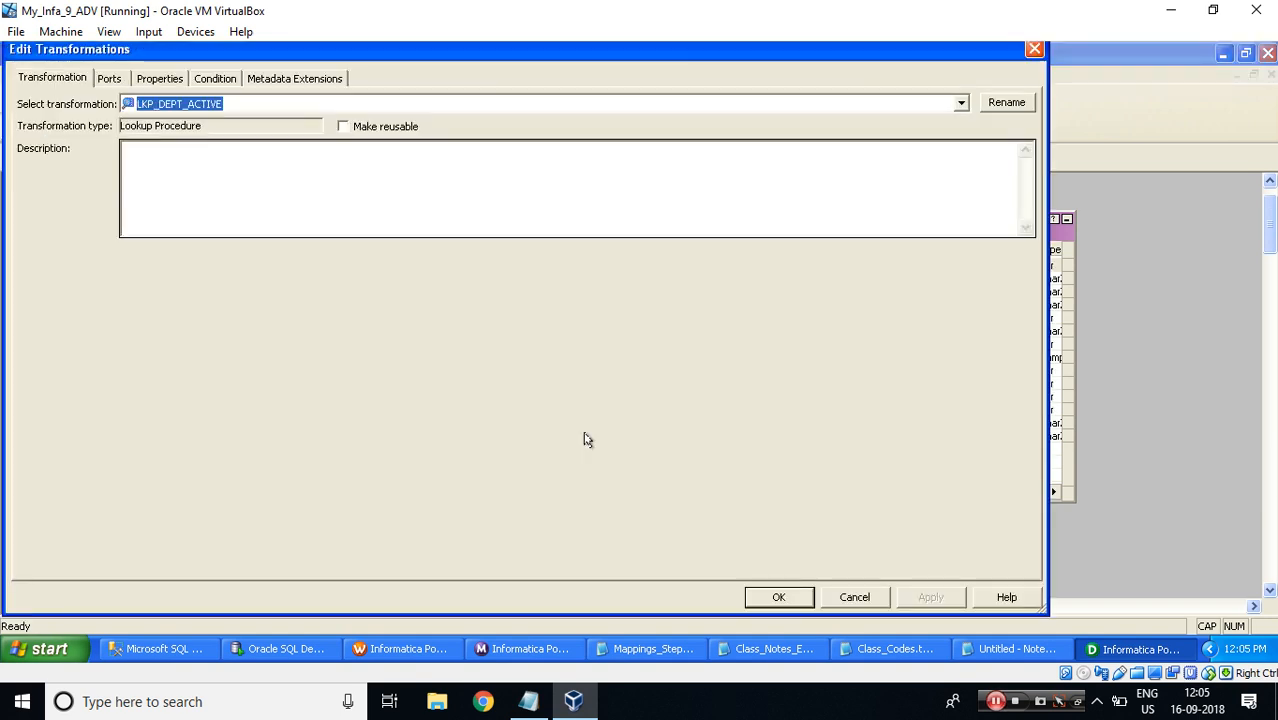
{"action": "left_click", "coordinate": [155, 79]}
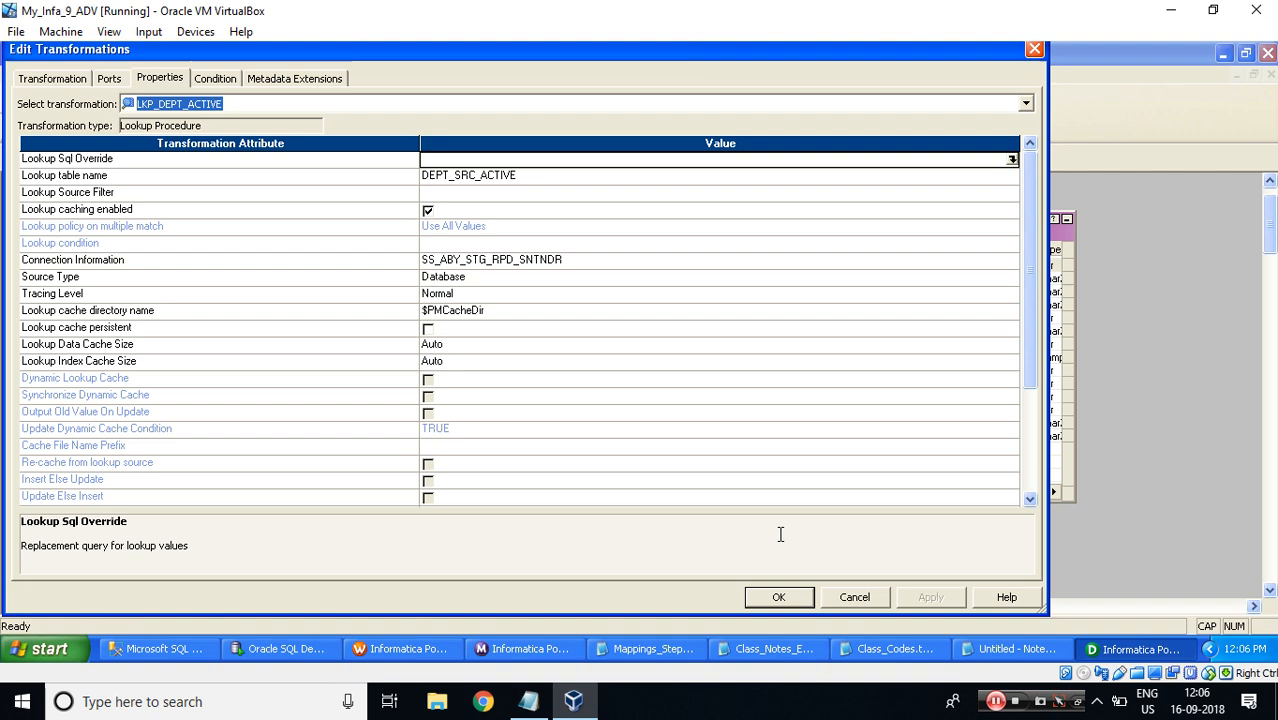
Step: Examine the multiple-match policy options of the LKP_DEPT lookup in mapping m_LKP_CONN_STATIC_PASSIVE, and return to mapping m_LKP_CONN_ACTIVE_1
{"action": "left_click", "coordinate": [779, 597]}
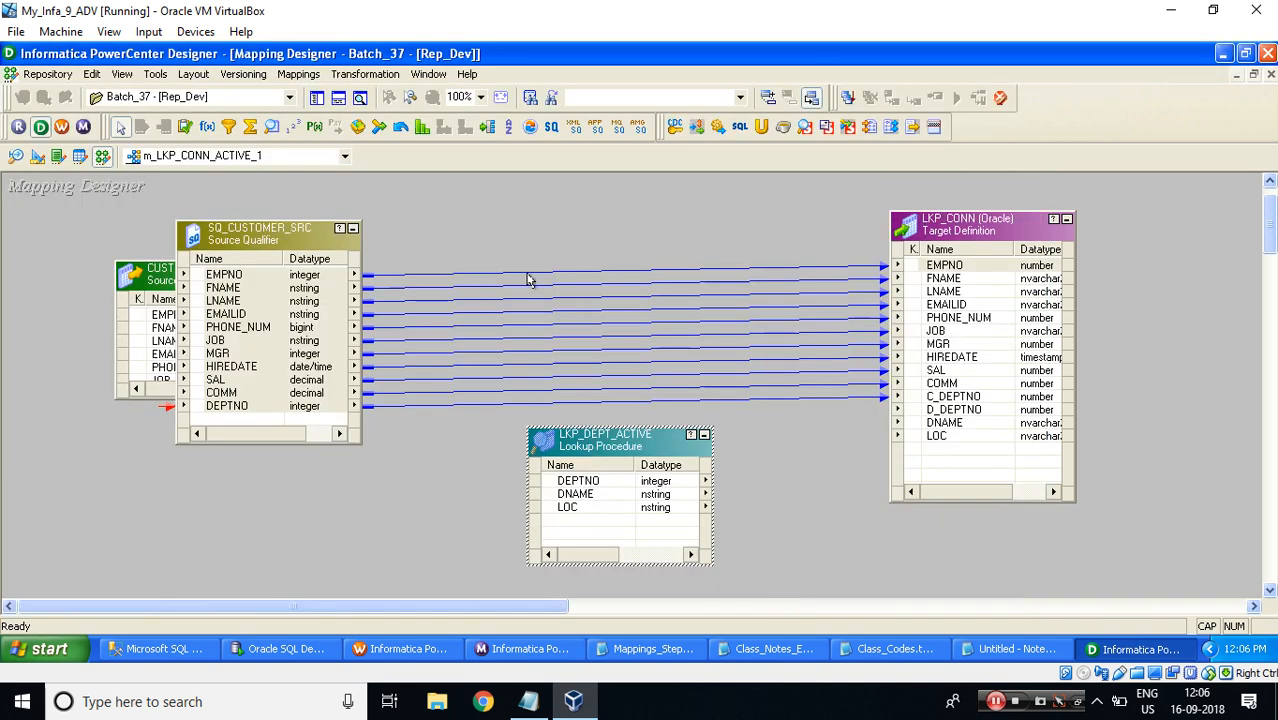
{"action": "left_click", "coordinate": [300, 155]}
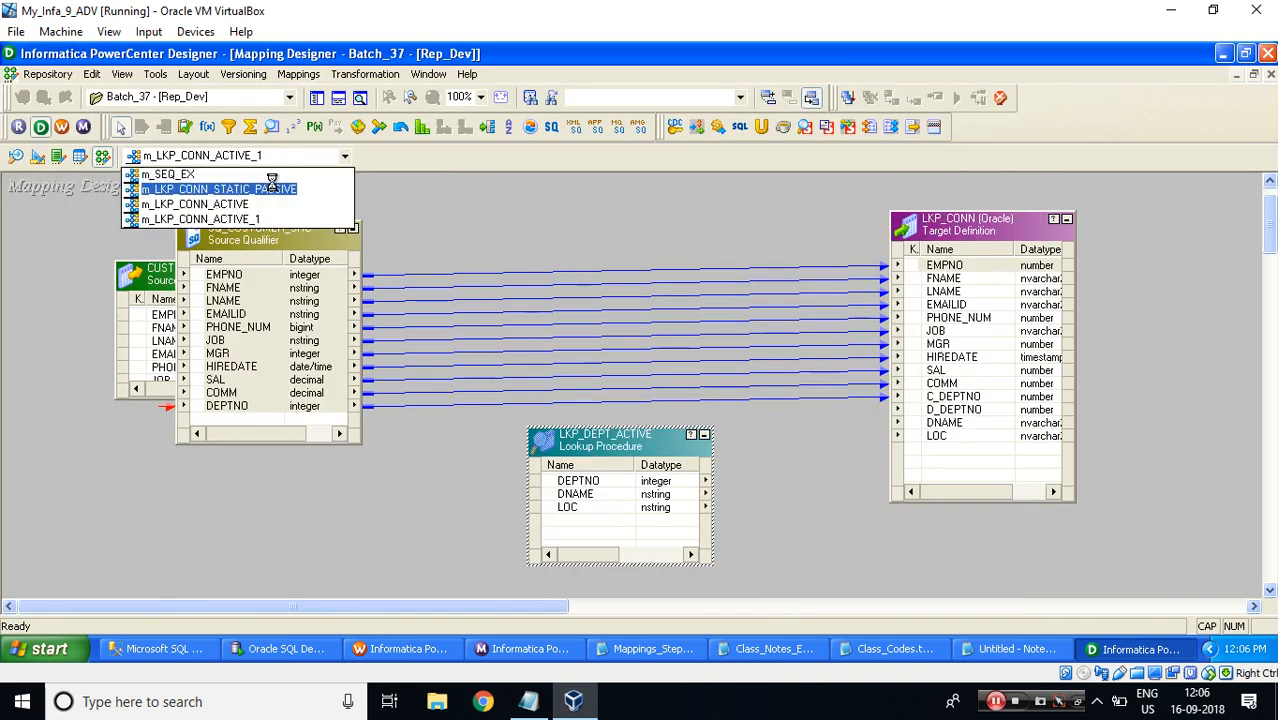
{"action": "left_click", "coordinate": [272, 183]}
{"action": "double_click", "coordinate": [574, 432]}
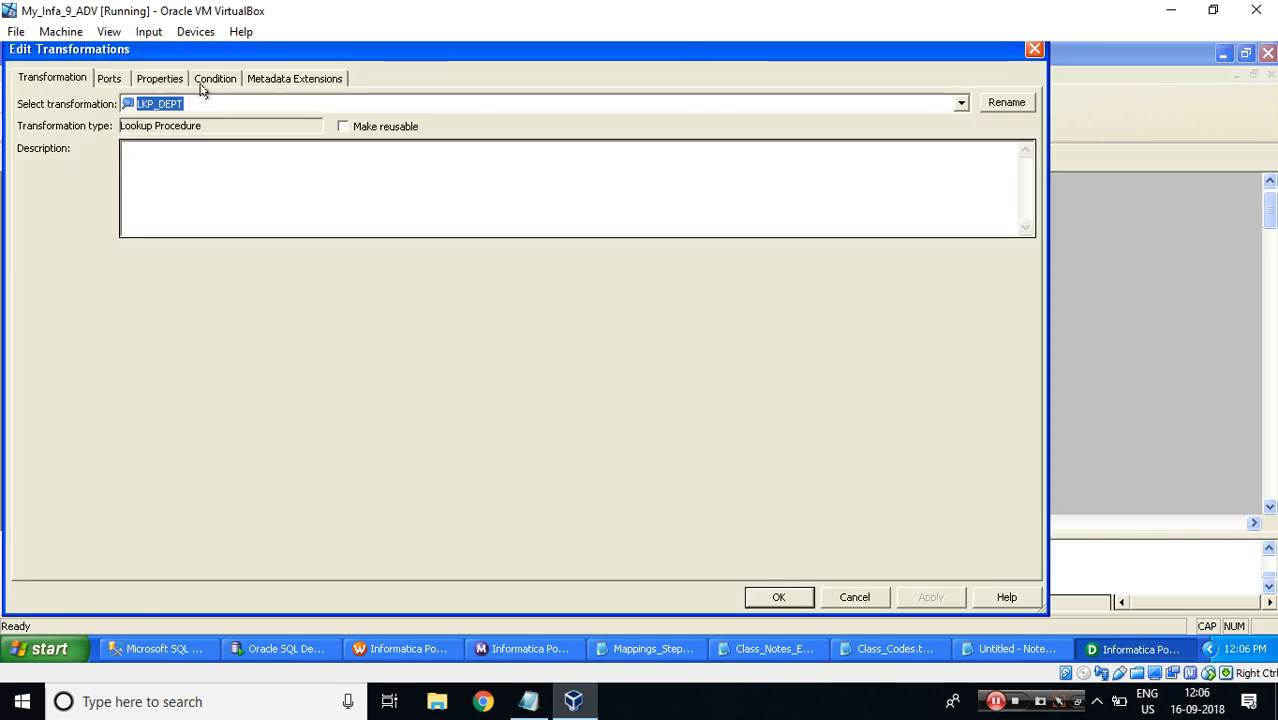
{"action": "left_click", "coordinate": [162, 80]}
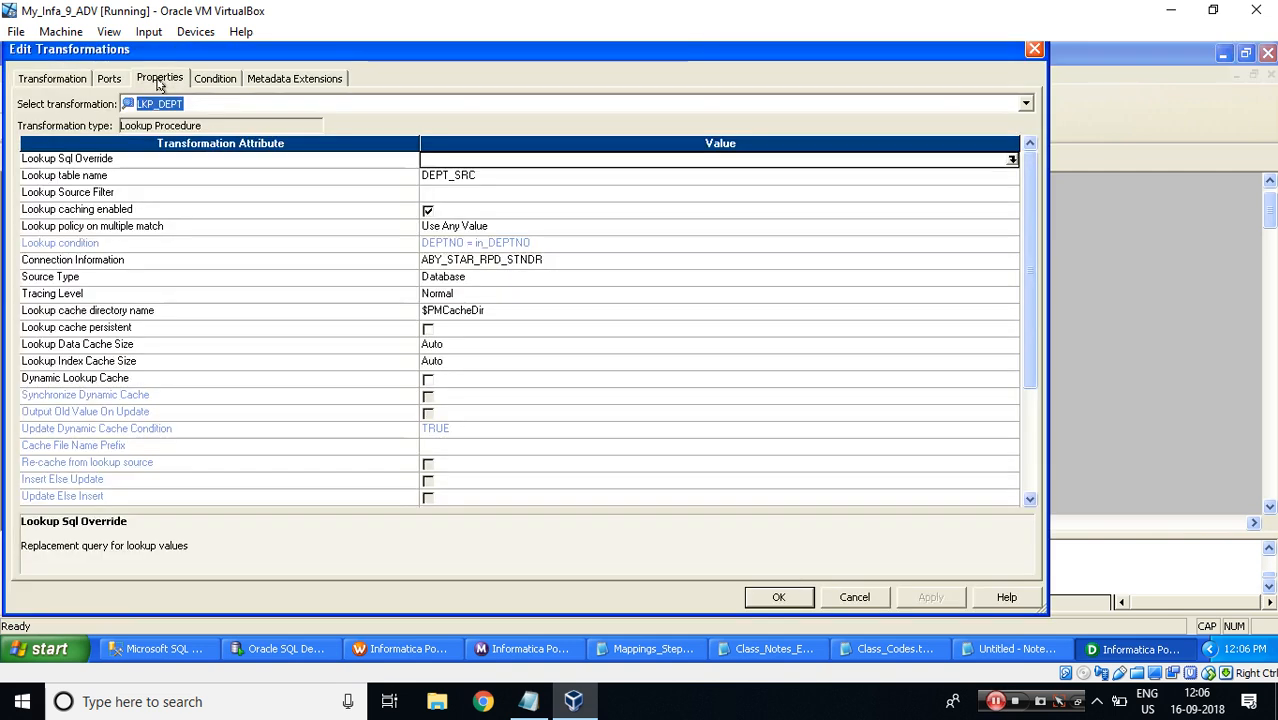
{"action": "left_click", "coordinate": [148, 212]}
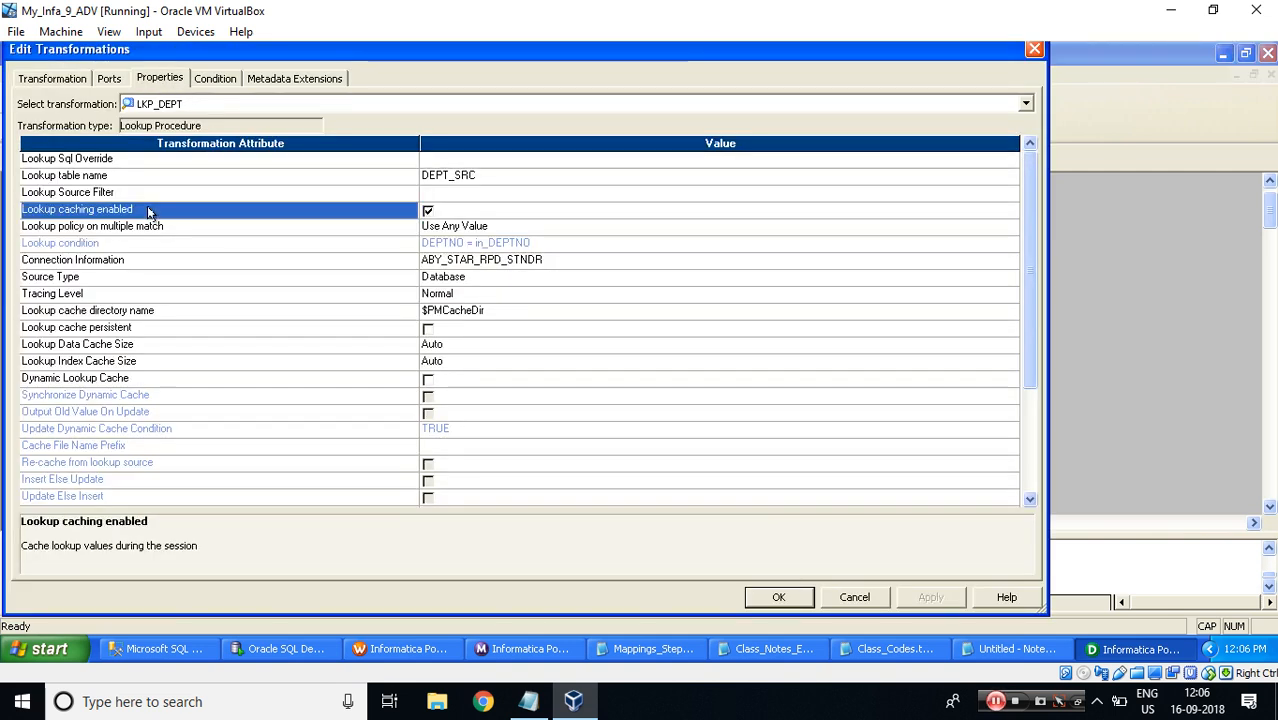
{"action": "left_click", "coordinate": [464, 232]}
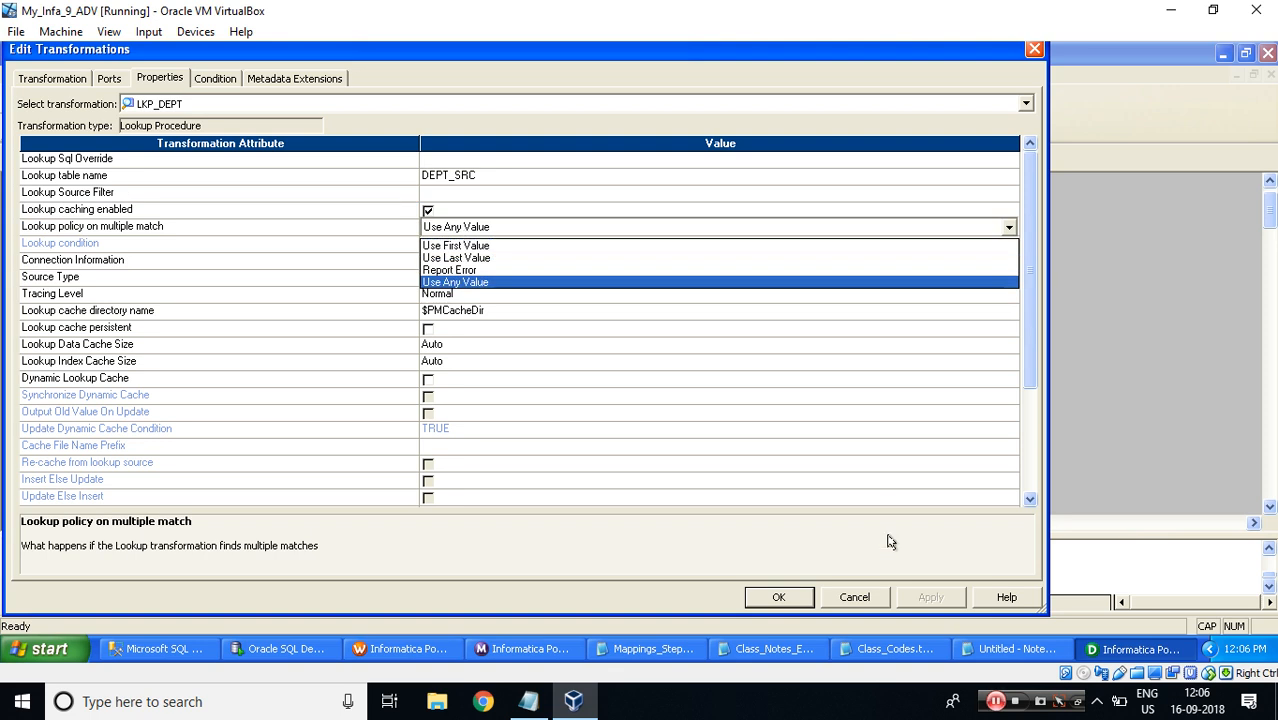
{"action": "left_click", "coordinate": [846, 600]}
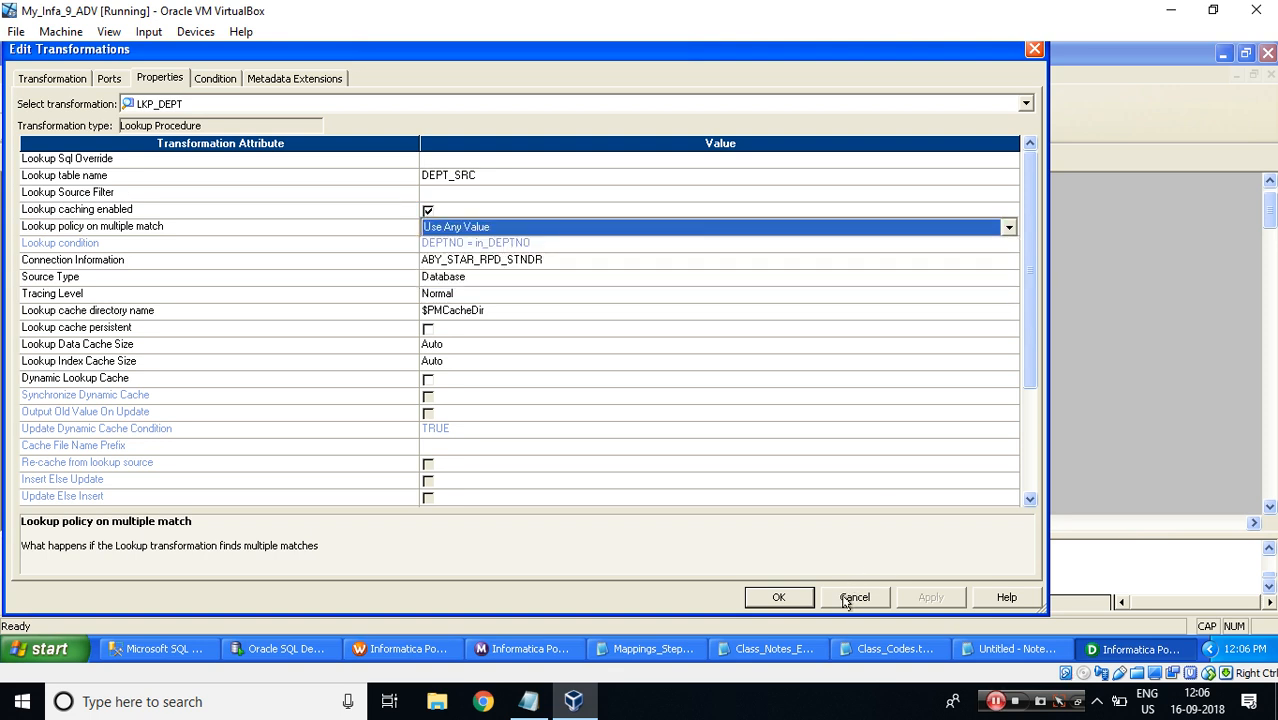
{"action": "left_click", "coordinate": [846, 600]}
{"action": "left_click", "coordinate": [312, 156]}
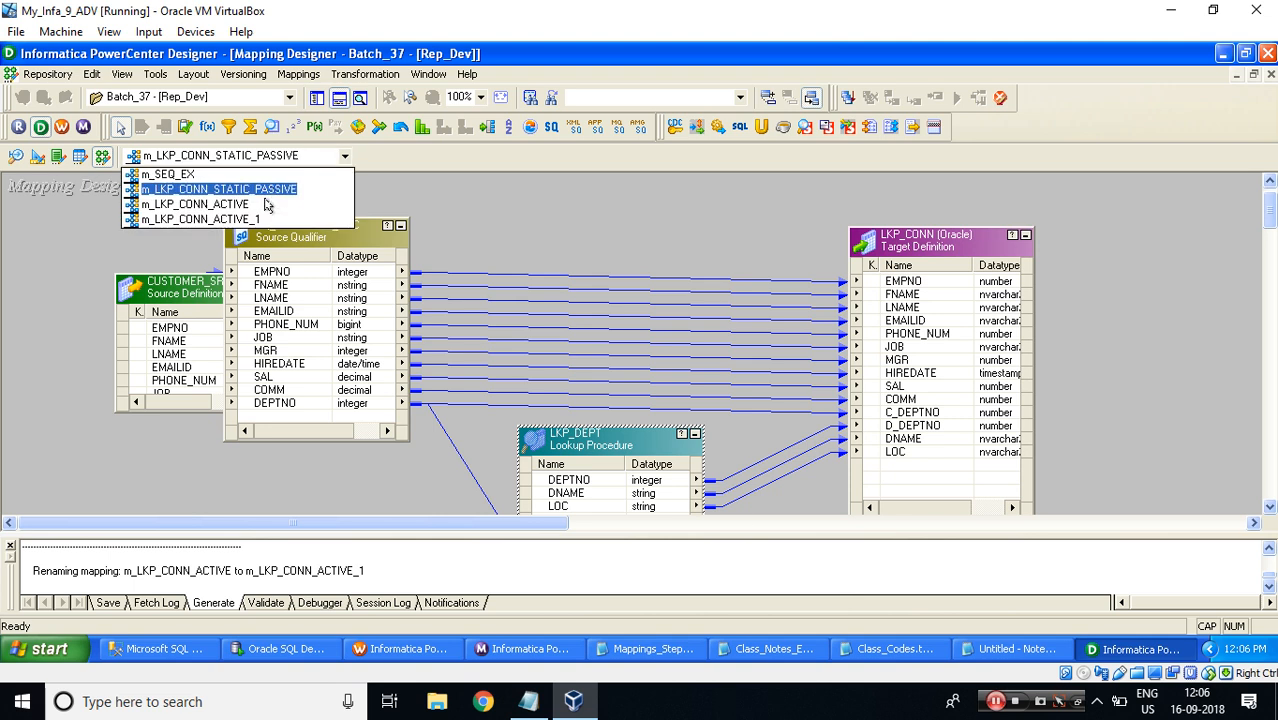
{"action": "left_click", "coordinate": [220, 219]}
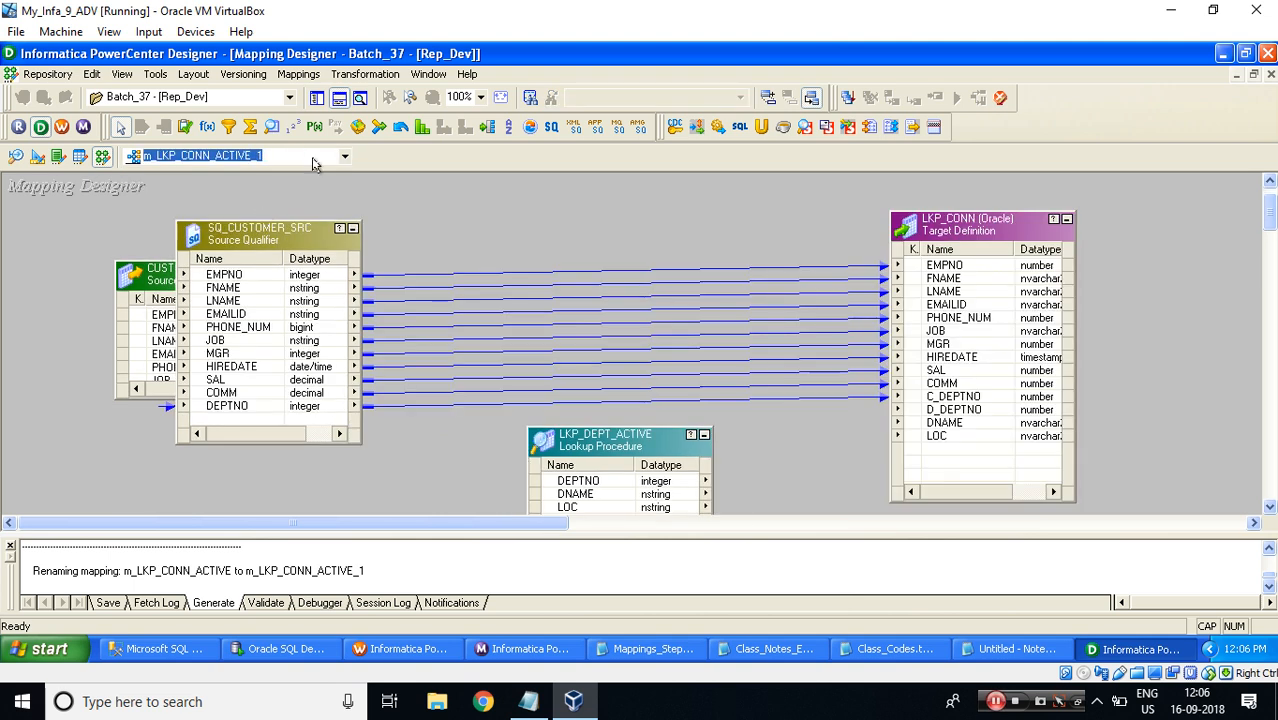
Step: Link DEPTNO from SQ_CUSTOMER_SRC into the LKP_DEPT_ACTIVE lookup as a new port and rename that port in_DEPTNO
{"action": "left_click", "coordinate": [338, 98]}
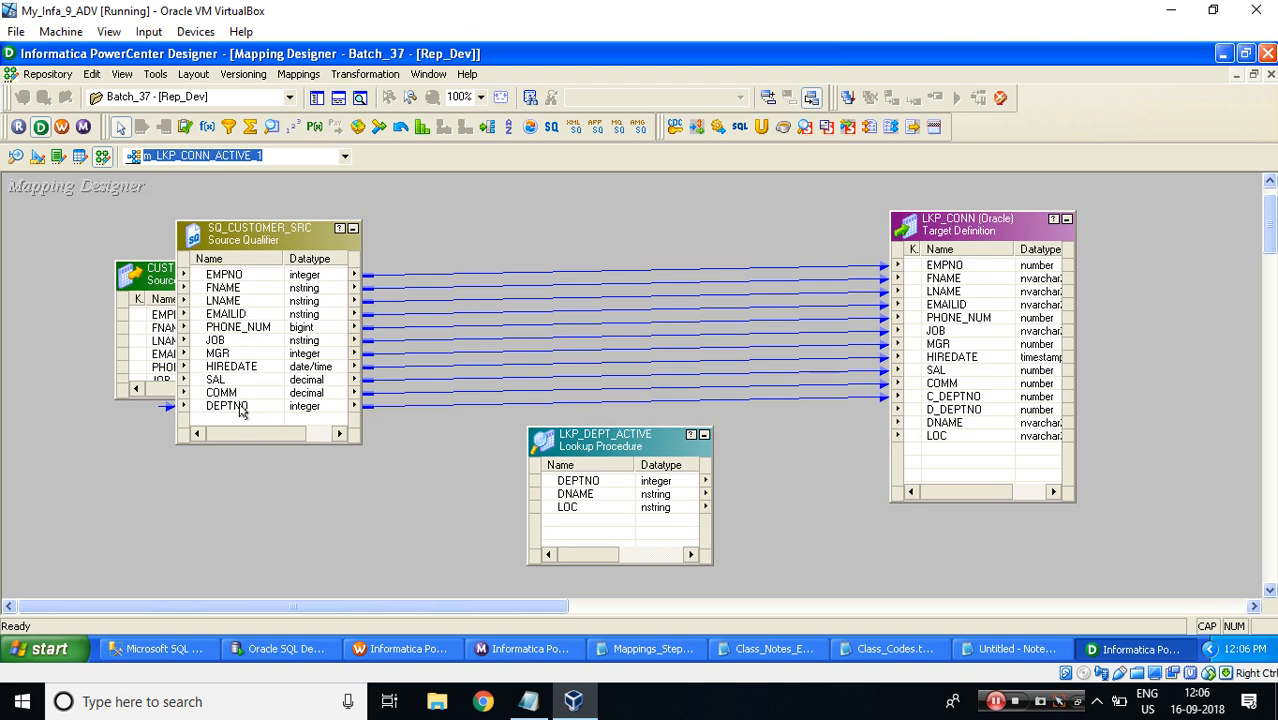
{"action": "left_click_drag", "start_coordinate": [240, 410], "coordinate": [588, 530]}
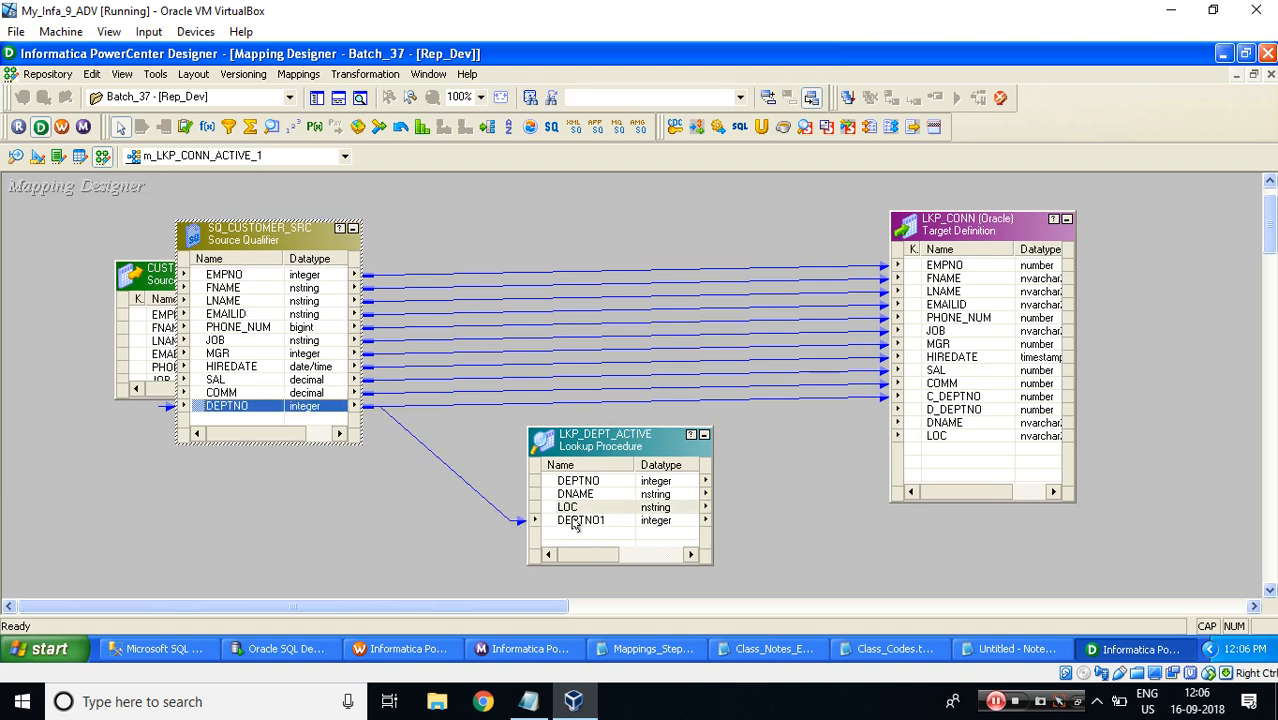
{"action": "double_click", "coordinate": [575, 527]}
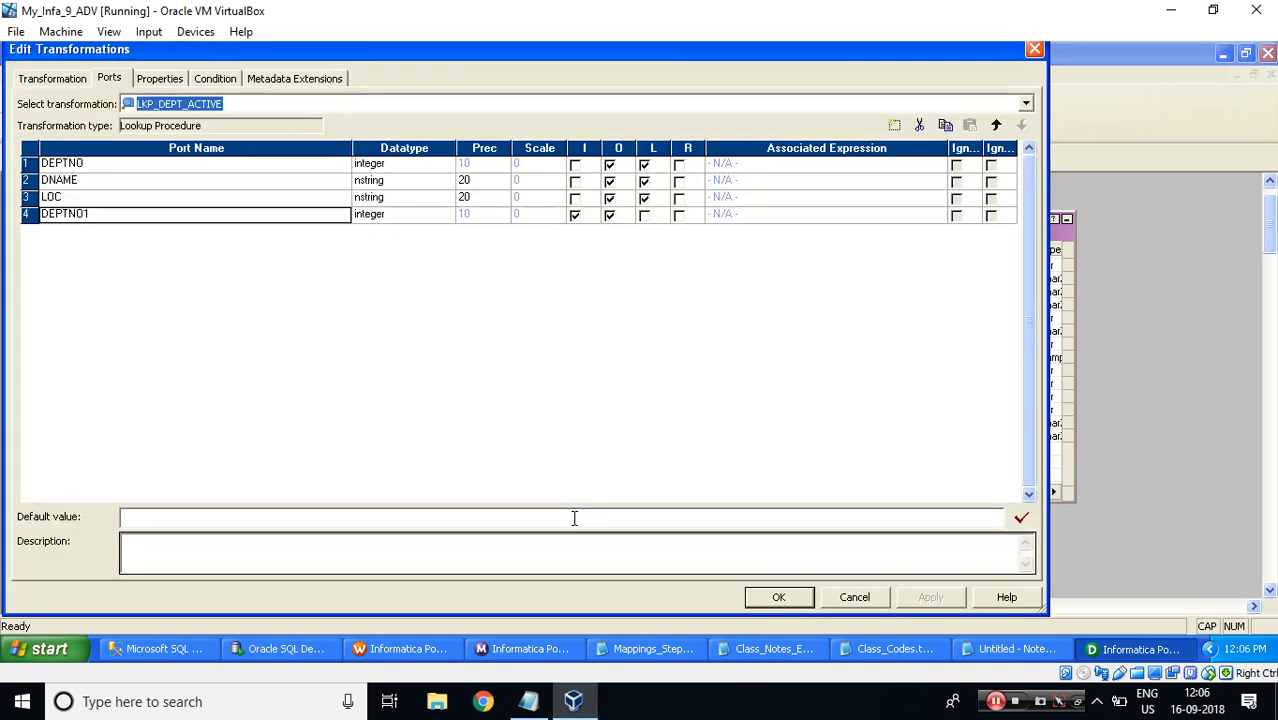
{"action": "left_click", "coordinate": [151, 217]}
{"action": "key", "text": "BackSpace"}
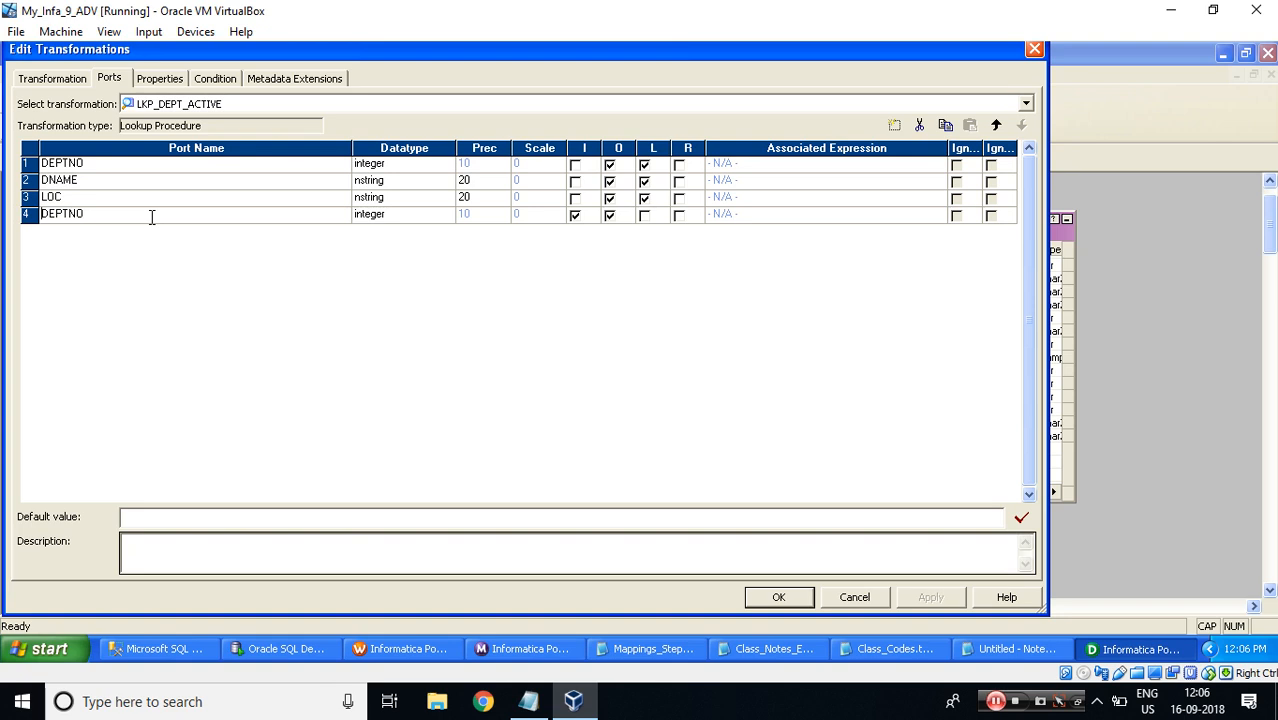
{"action": "type", "text": "in_"}
Step: Add the lookup condition DEPTNO = in_DEPTNO to LKP_DEPT_ACTIVE, check its table name and multiple-match policy, and accept the changes
{"action": "left_click", "coordinate": [213, 79]}
{"action": "left_click", "coordinate": [893, 126]}
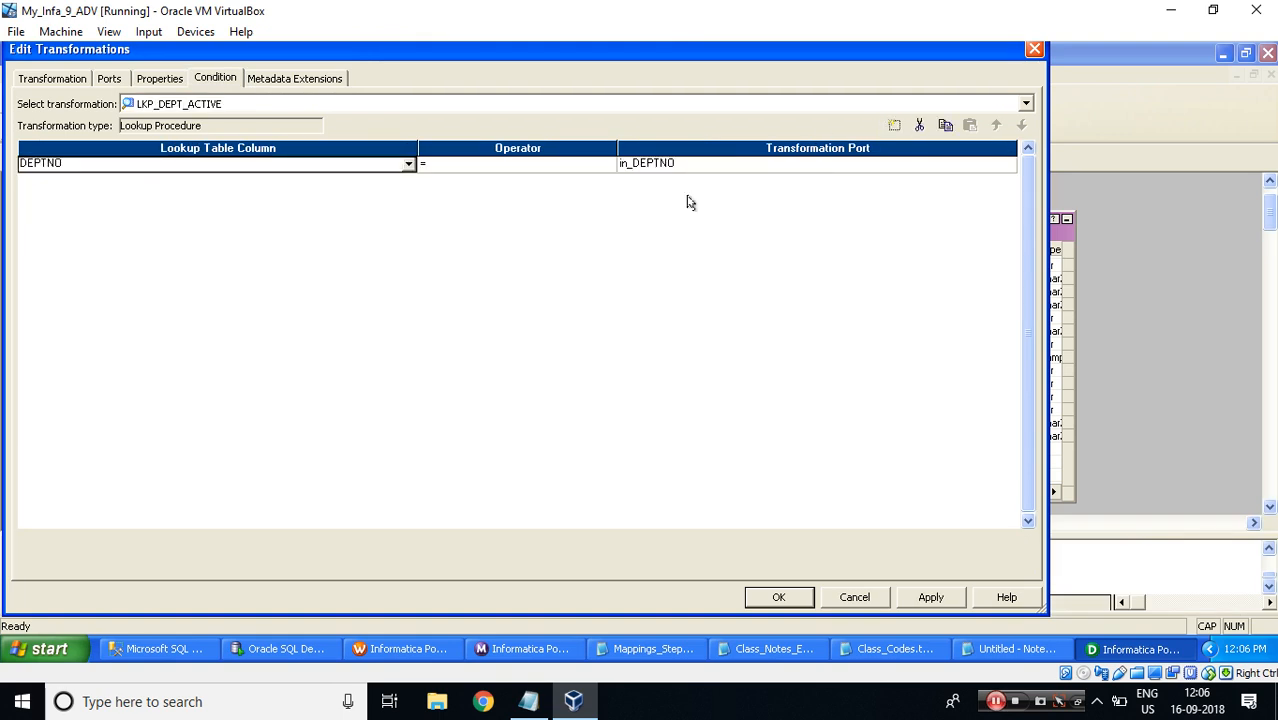
{"action": "left_click", "coordinate": [176, 80]}
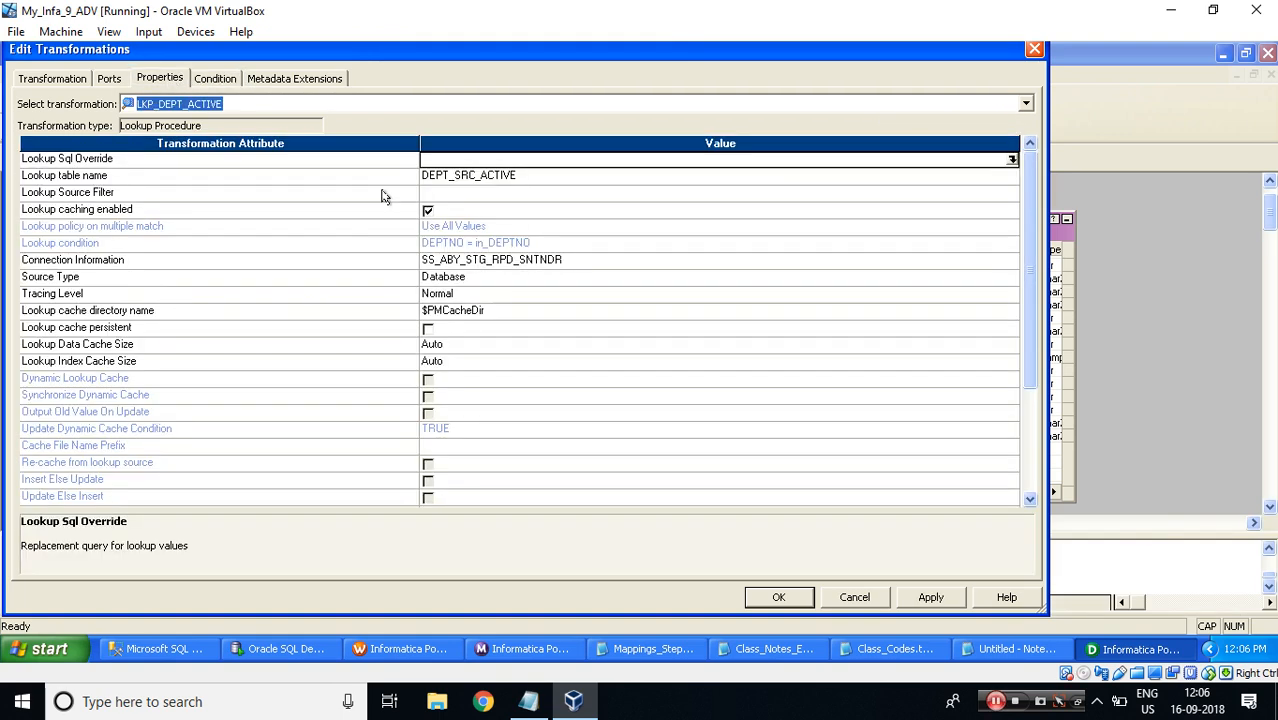
{"action": "left_click", "coordinate": [373, 178]}
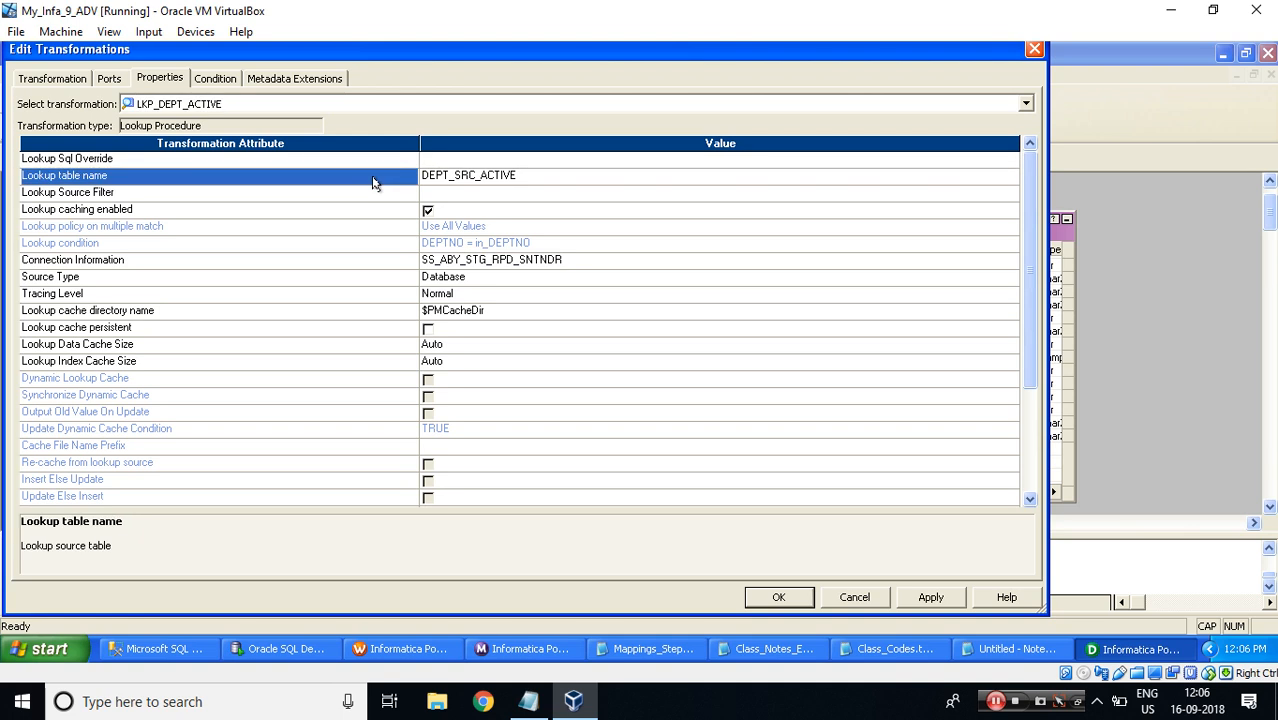
{"action": "left_click", "coordinate": [303, 228]}
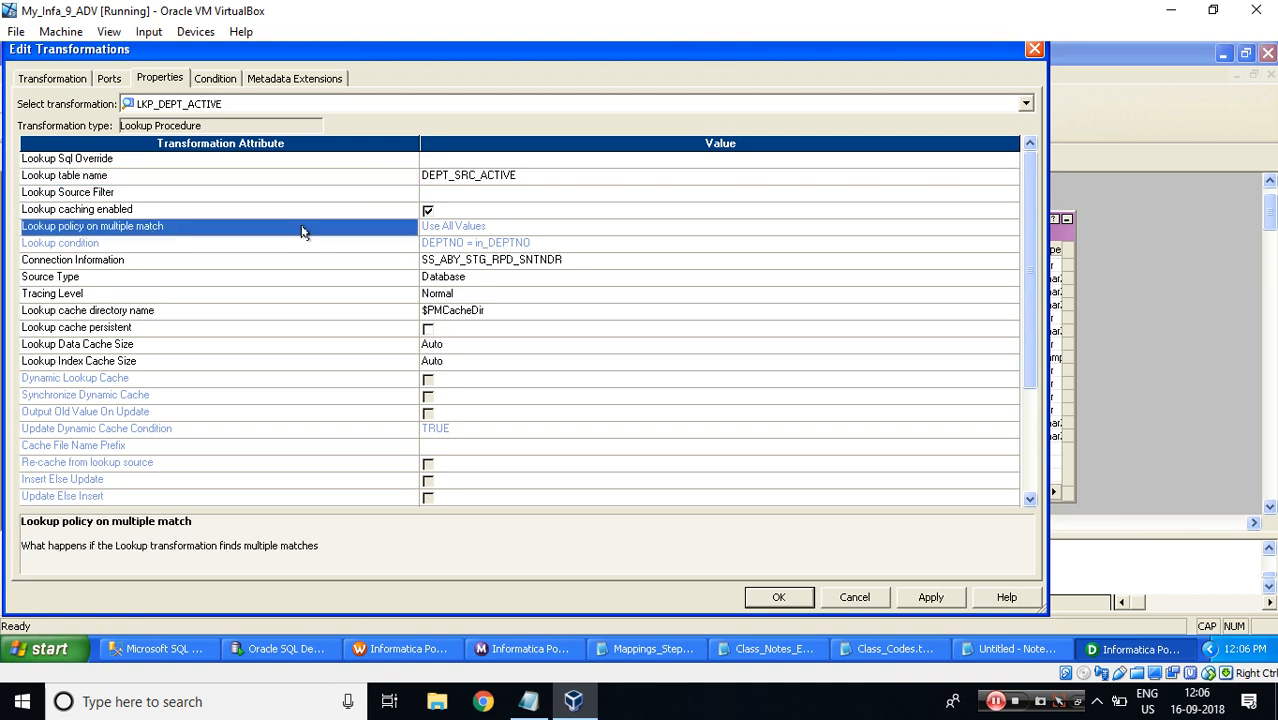
{"action": "left_click", "coordinate": [774, 599]}
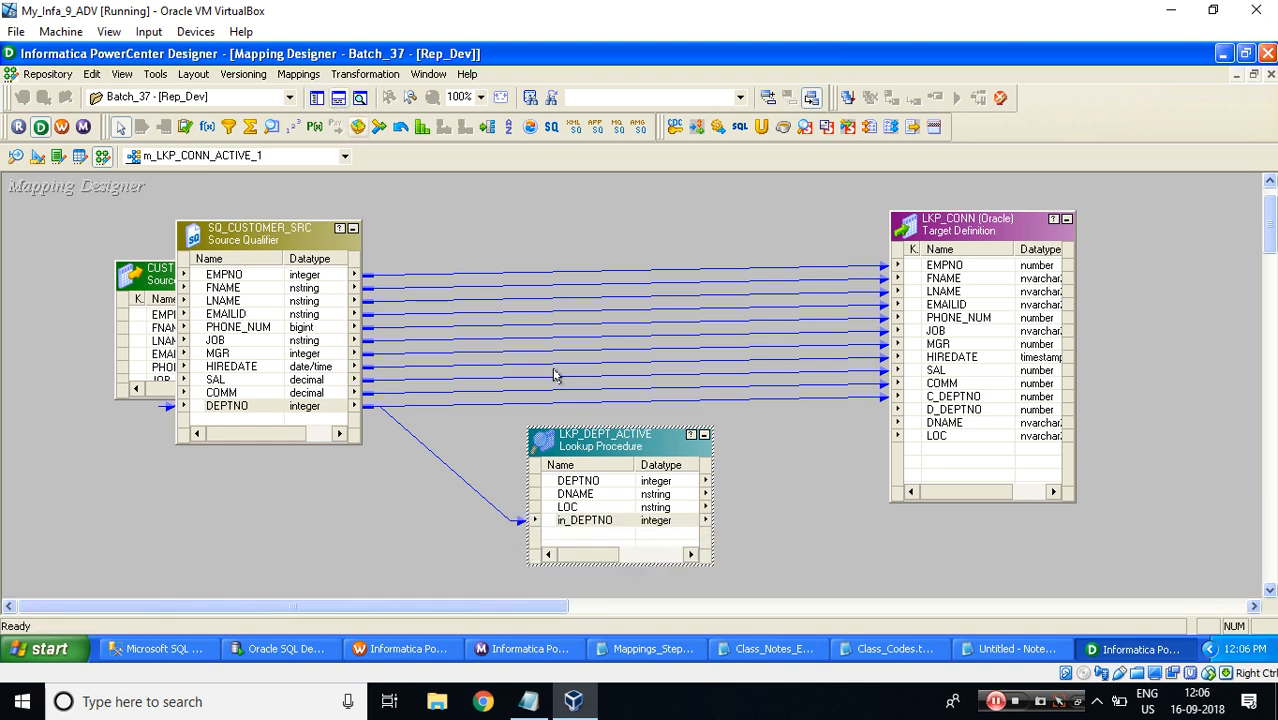
Step: Try to link the lookup's DEPTNO, DNAME and LOC ports to the LKP_CONN target starting at D_DEPTNO
{"action": "left_click", "coordinate": [338, 97]}
{"action": "left_click", "coordinate": [555, 483]}
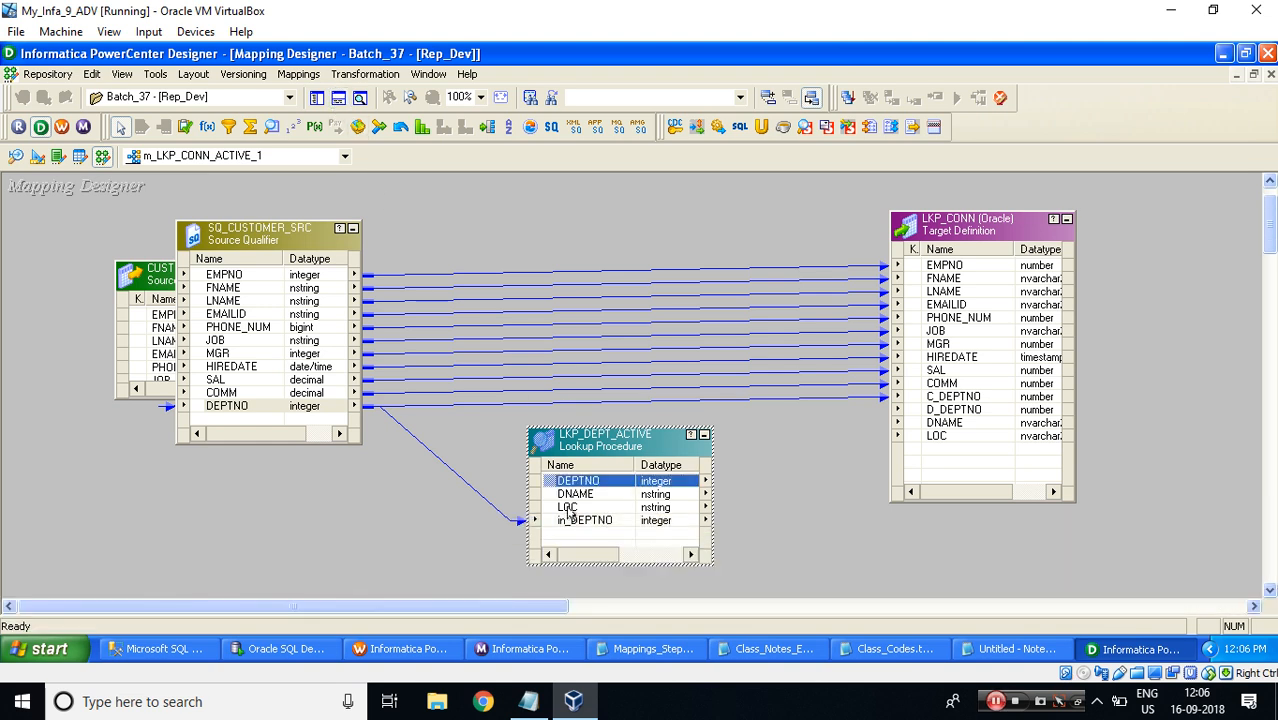
{"action": "left_click", "coordinate": [567, 508], "text": "shift"}
{"action": "left_click_drag", "start_coordinate": [575, 500], "coordinate": [914, 414]}
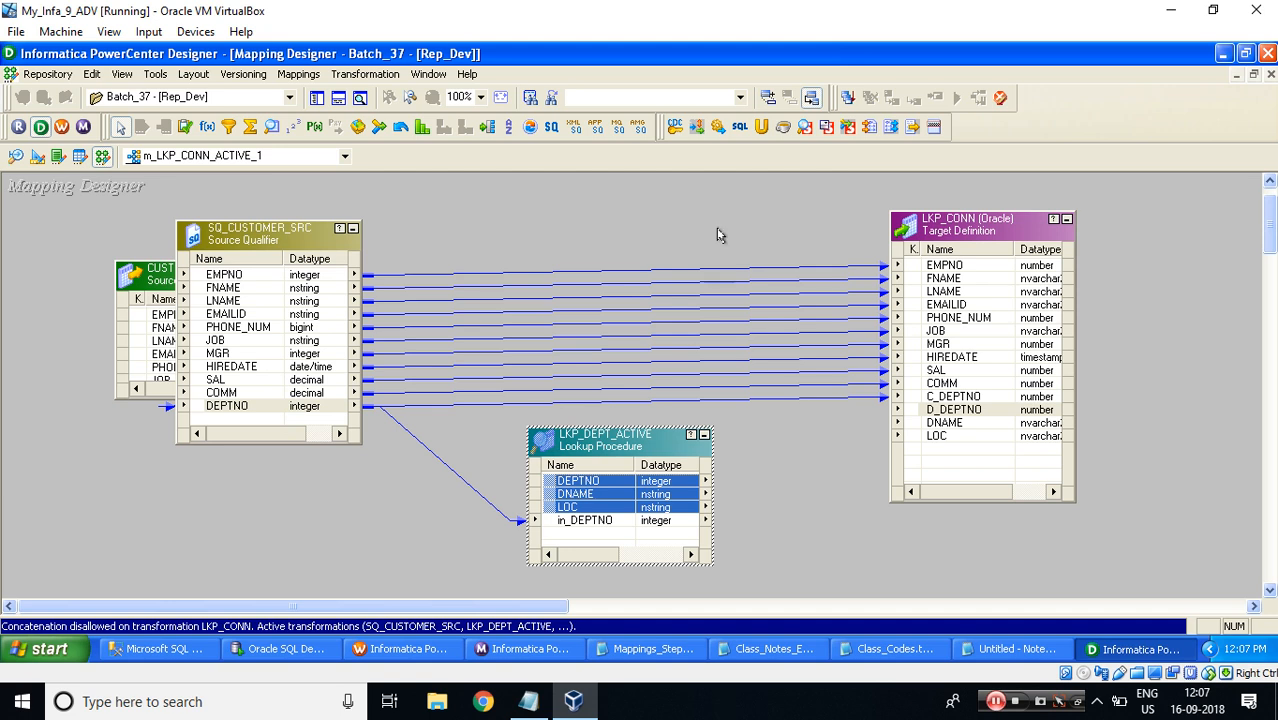
Step: Delete all links between SQ_CUSTOMER_SRC and the LKP_CONN target, and enlarge the LKP_DEPT_ACTIVE lookup box upward
{"action": "left_click_drag", "start_coordinate": [713, 244], "coordinate": [768, 412]}
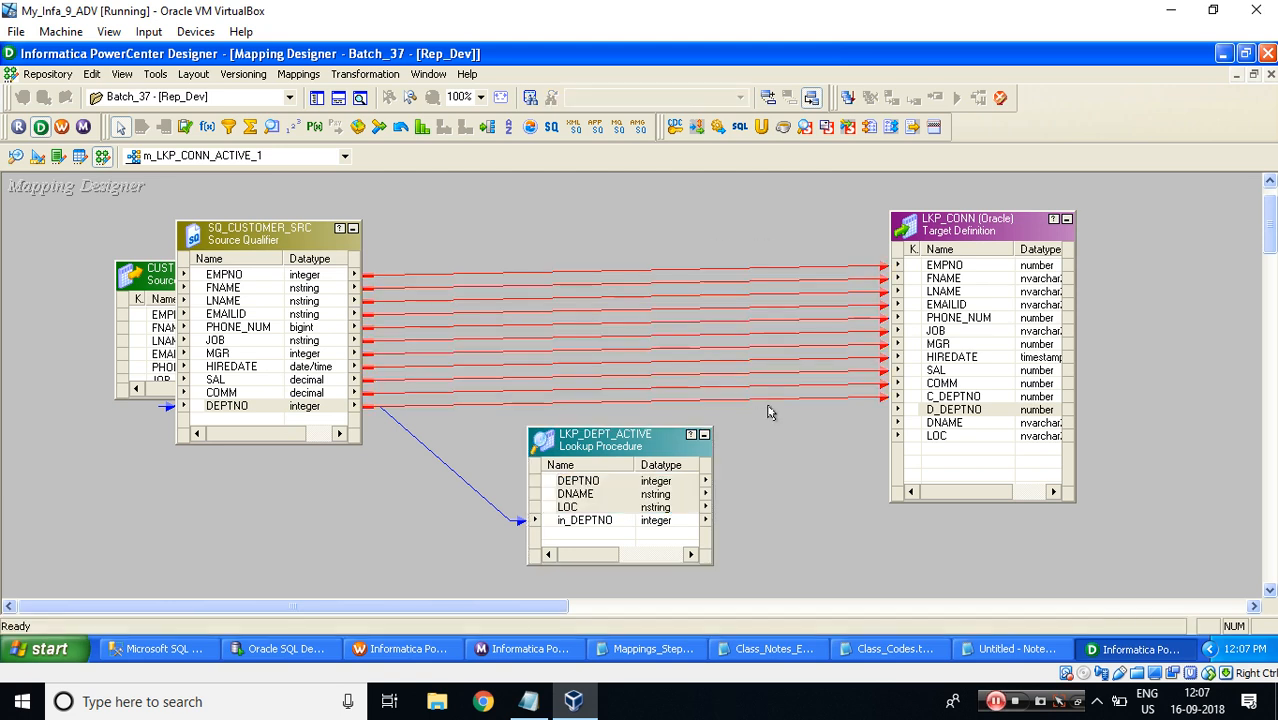
{"action": "key", "text": "Delete"}
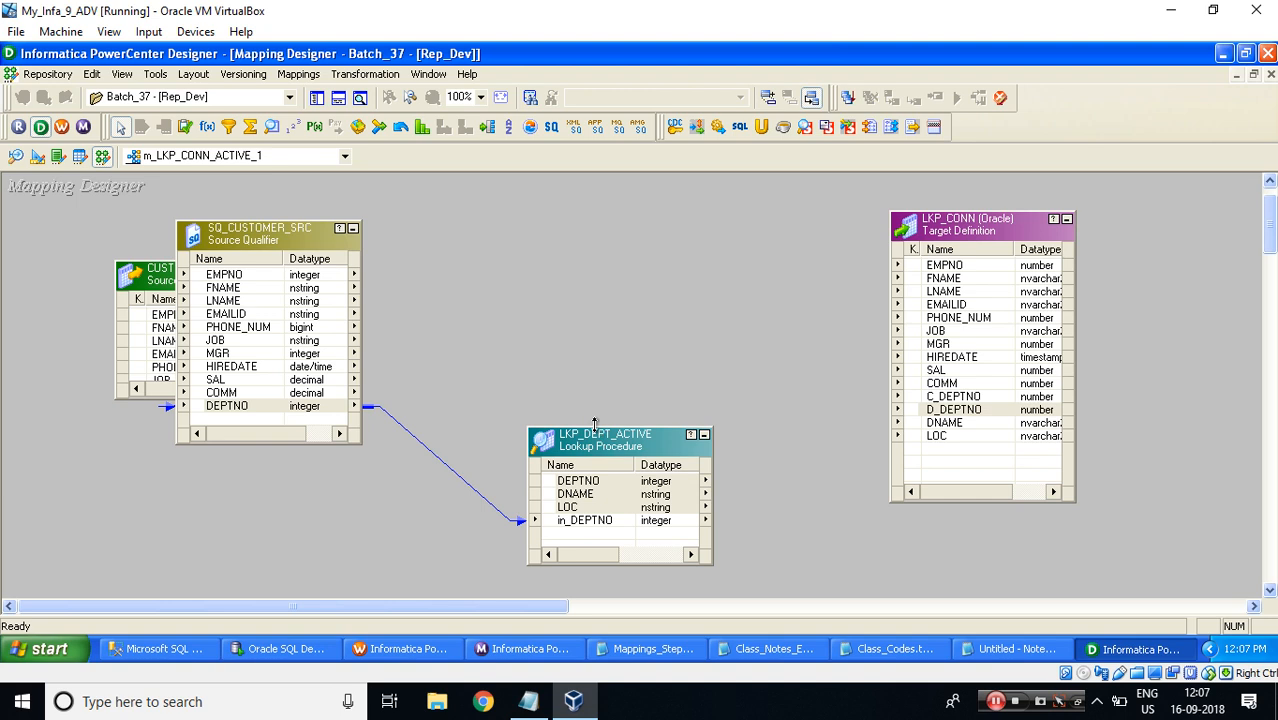
{"action": "left_click_drag", "start_coordinate": [594, 428], "coordinate": [578, 179]}
Step: Pass the SQ_CUSTOMER_SRC ports EMPNO through COMM into the LKP_DEPT_ACTIVE lookup as new ports below in_DEPTNO
{"action": "left_click", "coordinate": [241, 276]}
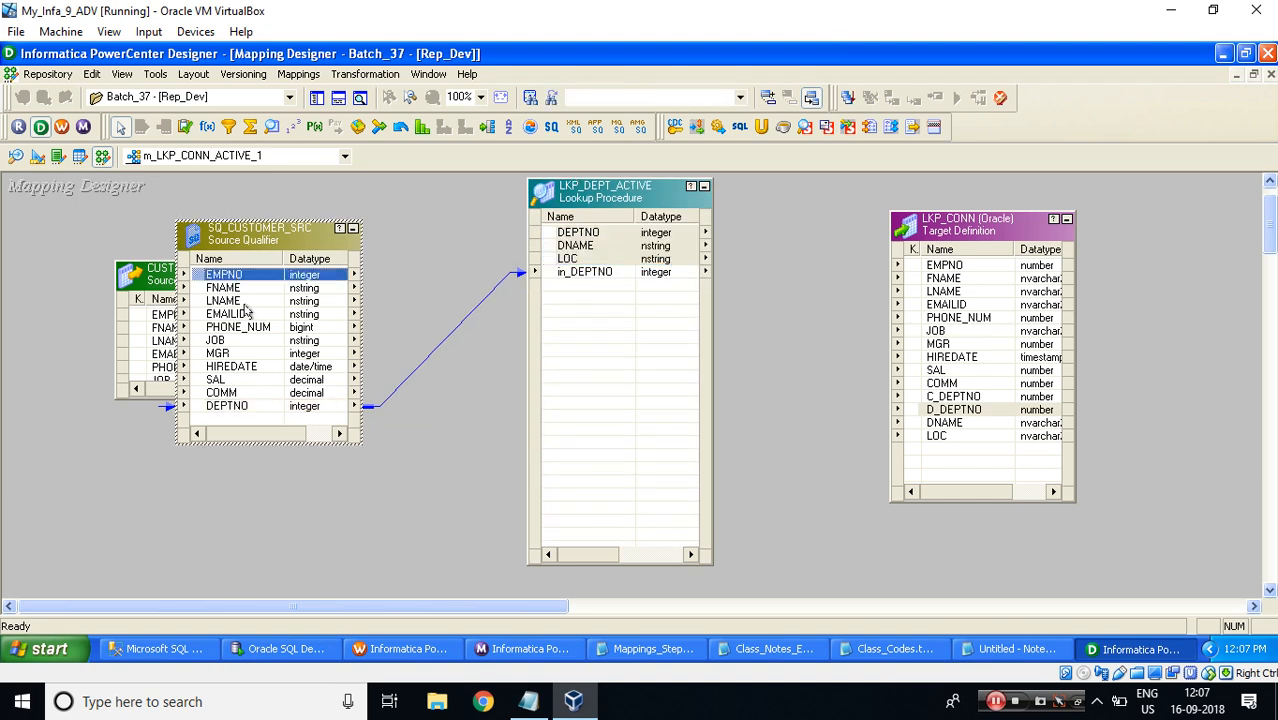
{"action": "left_click", "coordinate": [223, 396], "text": "shift"}
{"action": "left_click_drag", "start_coordinate": [194, 276], "coordinate": [563, 293]}
Step: Link the lookup's EMPNO through COMM ports to the matching LKP_CONN target ports, and in_DEPTNO to C_DEPTNO
{"action": "left_click", "coordinate": [560, 285]}
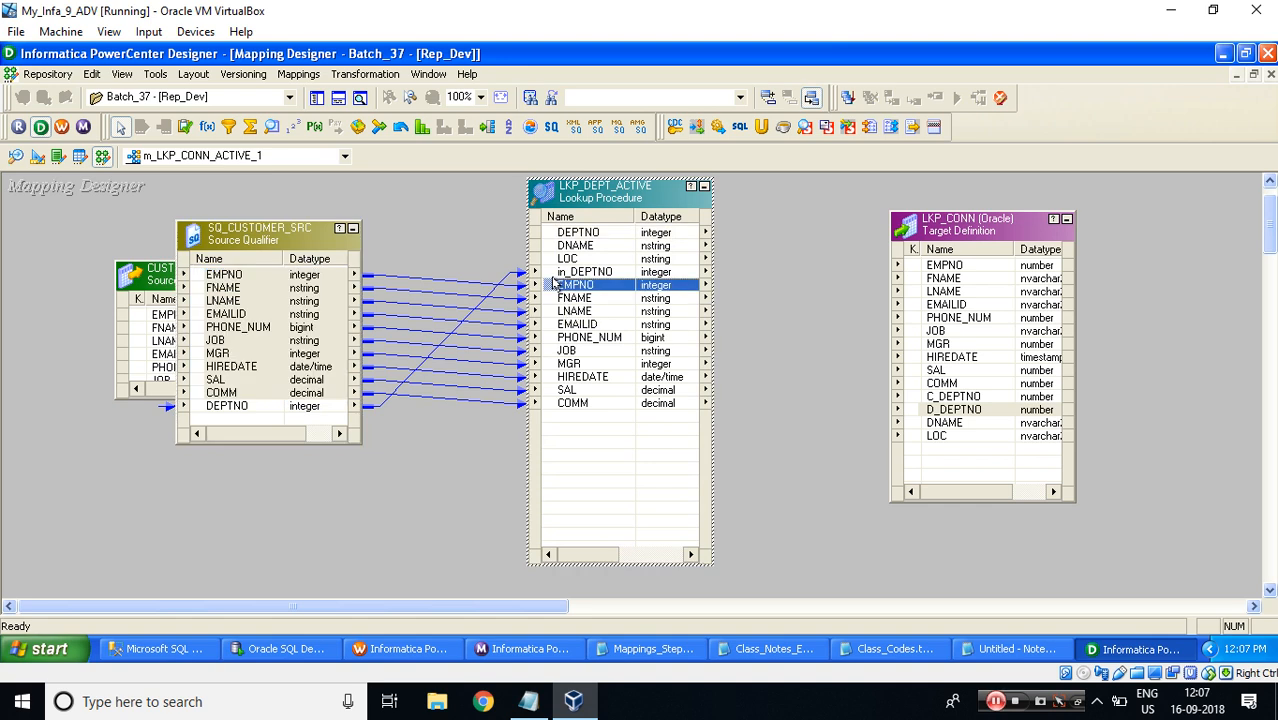
{"action": "left_click", "coordinate": [573, 403], "text": "shift"}
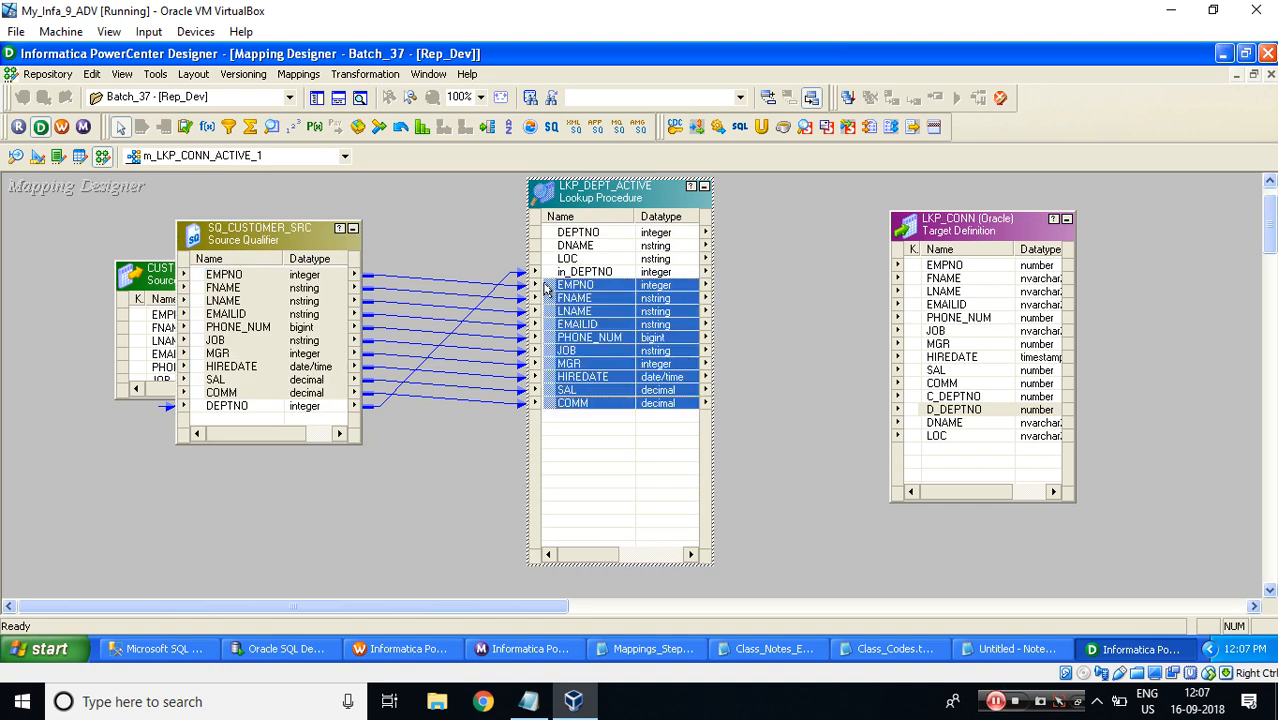
{"action": "left_click_drag", "start_coordinate": [547, 292], "coordinate": [926, 268]}
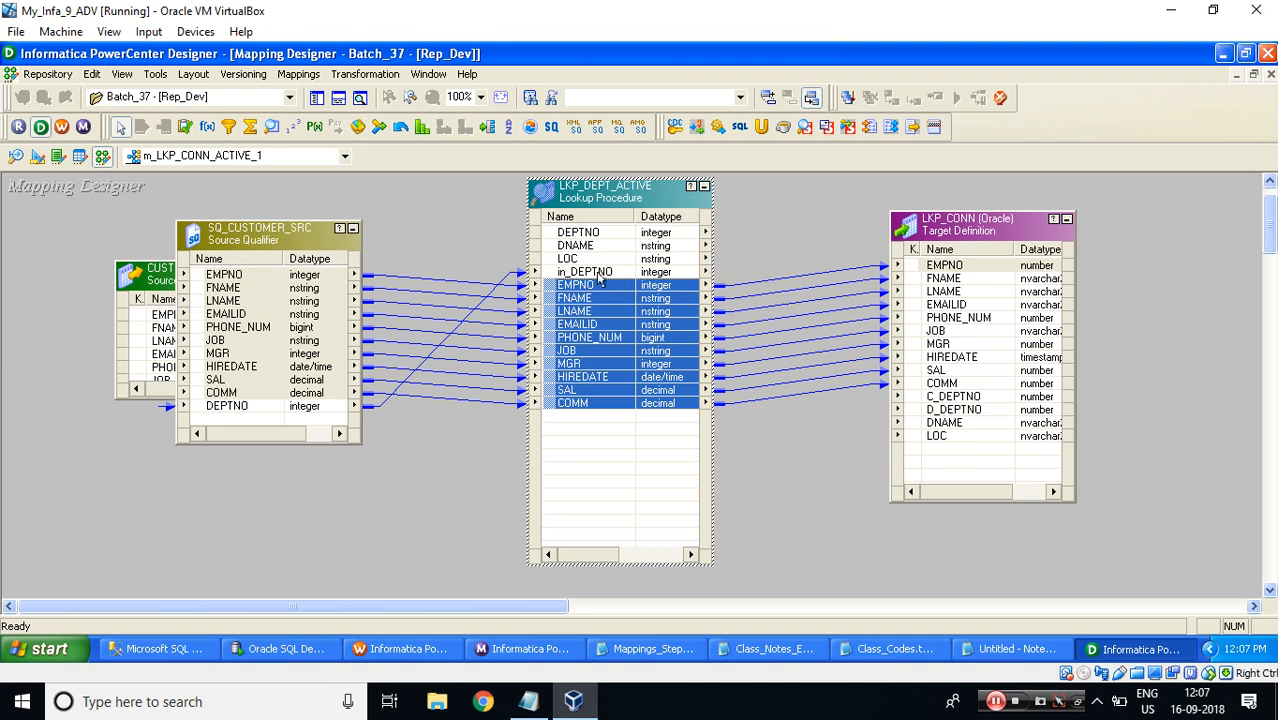
{"action": "left_click_drag", "start_coordinate": [560, 272], "coordinate": [828, 316]}
{"action": "left_click_drag", "start_coordinate": [911, 394], "coordinate": [915, 397]}
Step: Link the lookup's DEPTNO, DNAME and LOC ports to D_DEPTNO, DNAME and LOC in the LKP_CONN target
{"action": "left_click", "coordinate": [562, 236]}
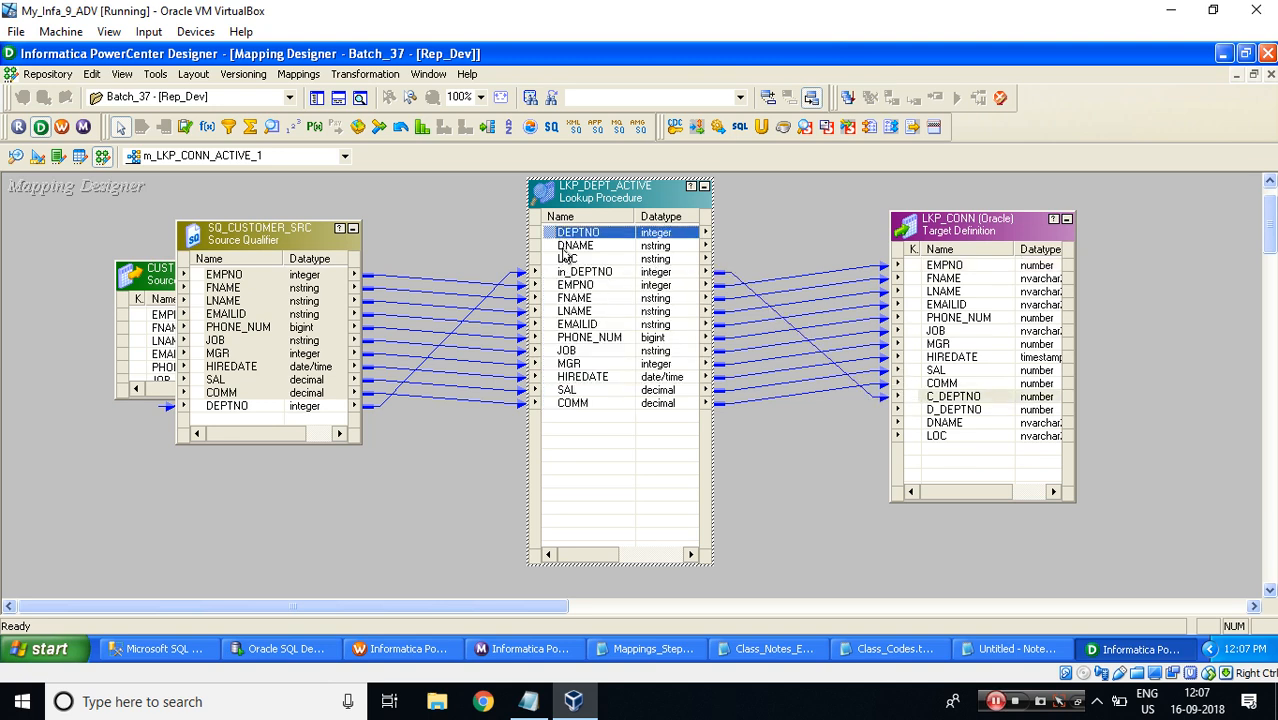
{"action": "left_click", "coordinate": [565, 260], "text": "shift"}
{"action": "left_click_drag", "start_coordinate": [552, 240], "coordinate": [930, 415]}
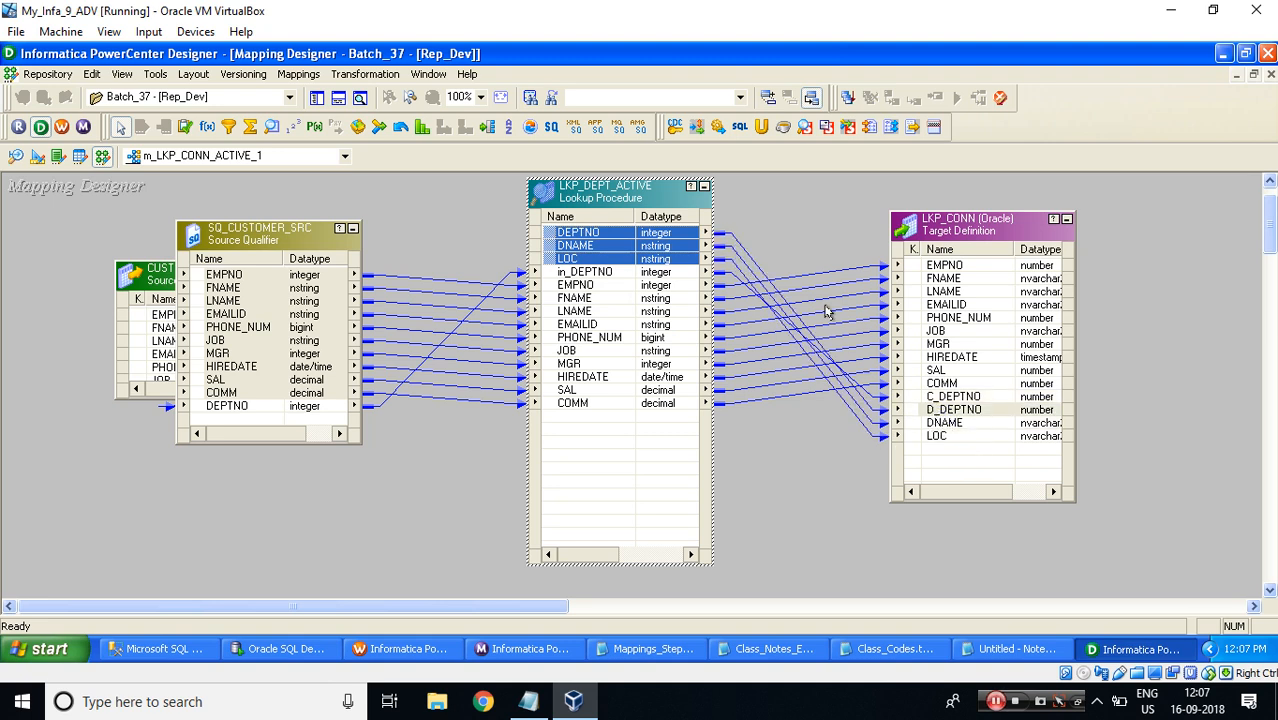
Step: Check the links from the lookup to the target and save the mapping m_LKP_CONN_ACTIVE_1
{"action": "left_click_drag", "start_coordinate": [808, 258], "coordinate": [810, 442]}
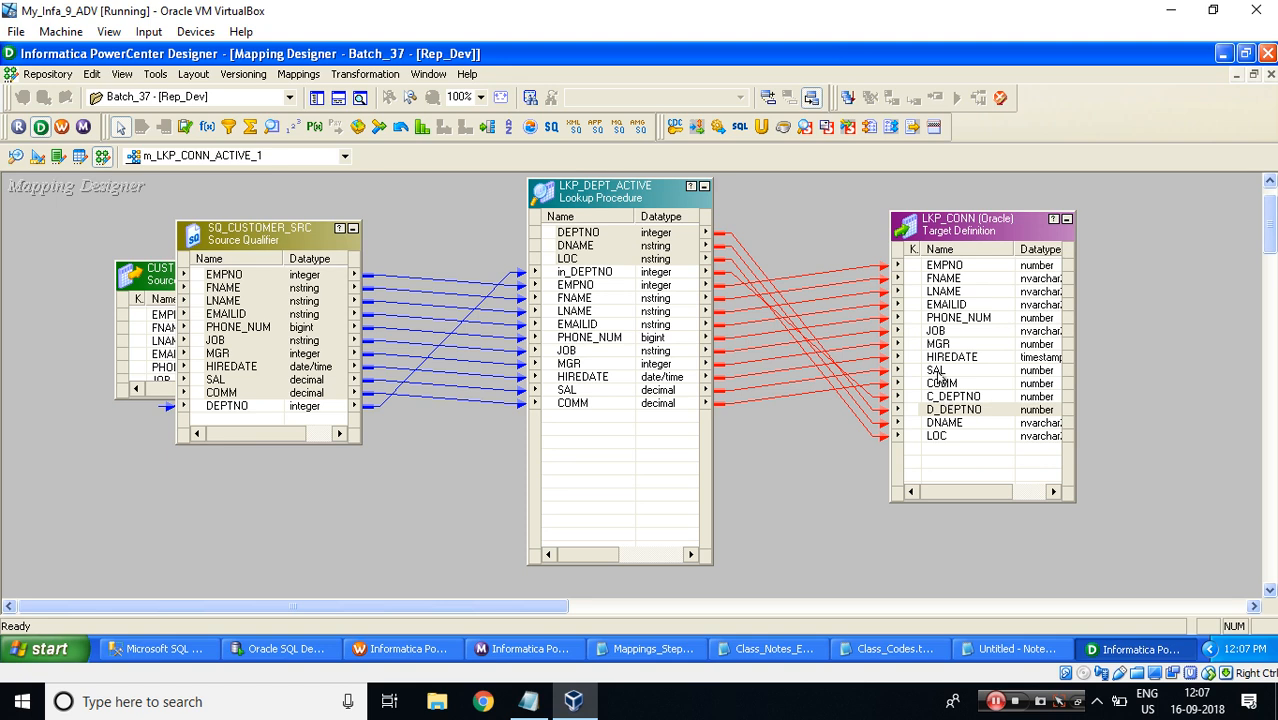
{"action": "left_click", "coordinate": [820, 458]}
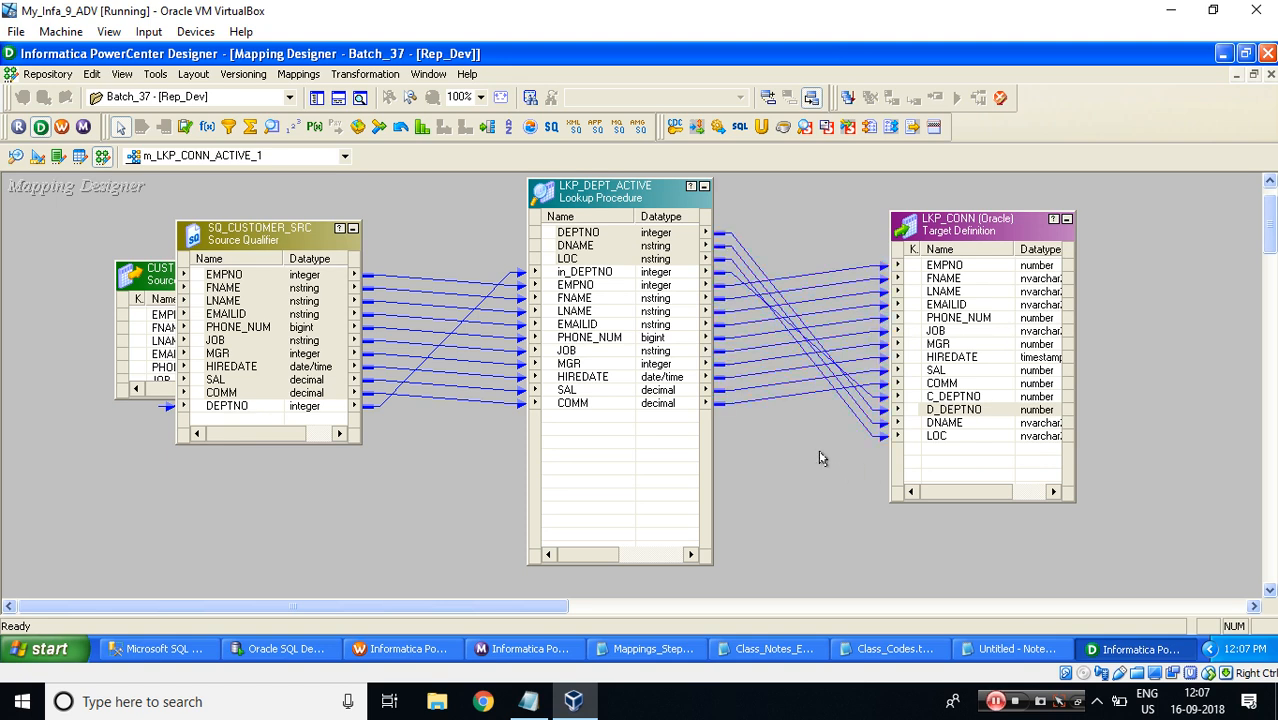
{"action": "key", "text": "ctrl+s"}
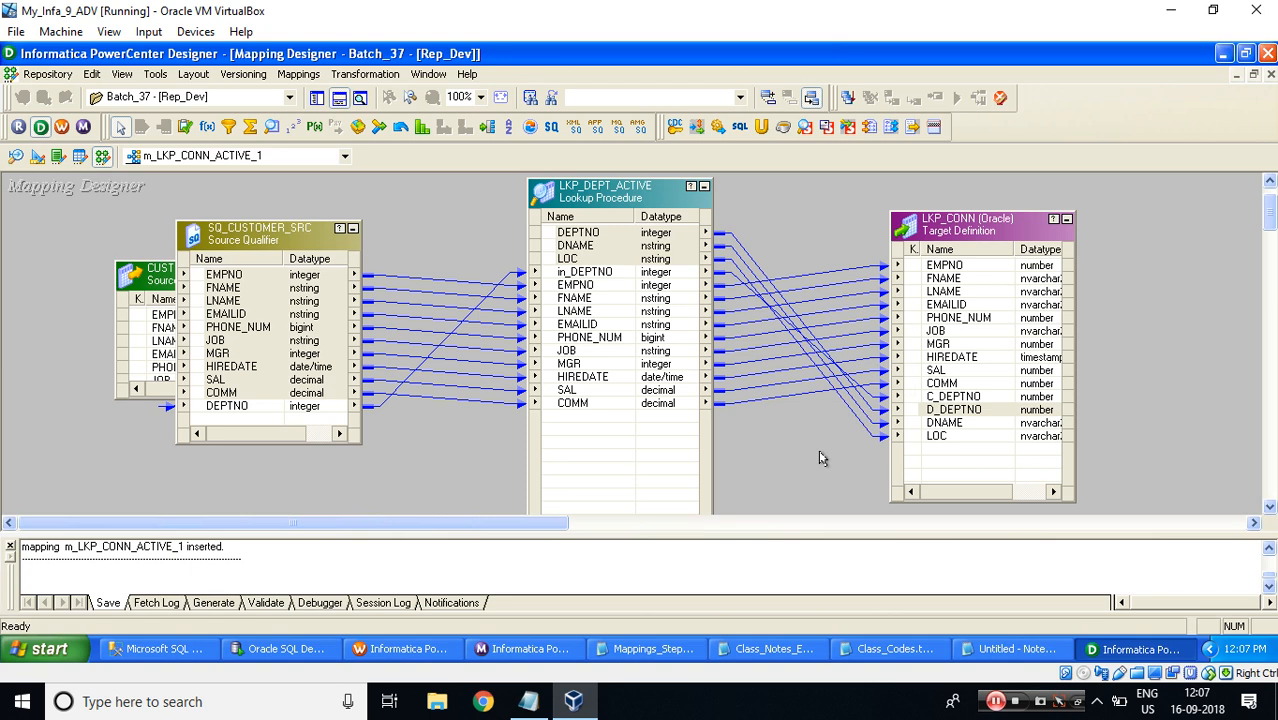
{"action": "key", "text": "alt+m"}
{"action": "key", "text": "e"}
{"action": "key", "text": "Escape"}
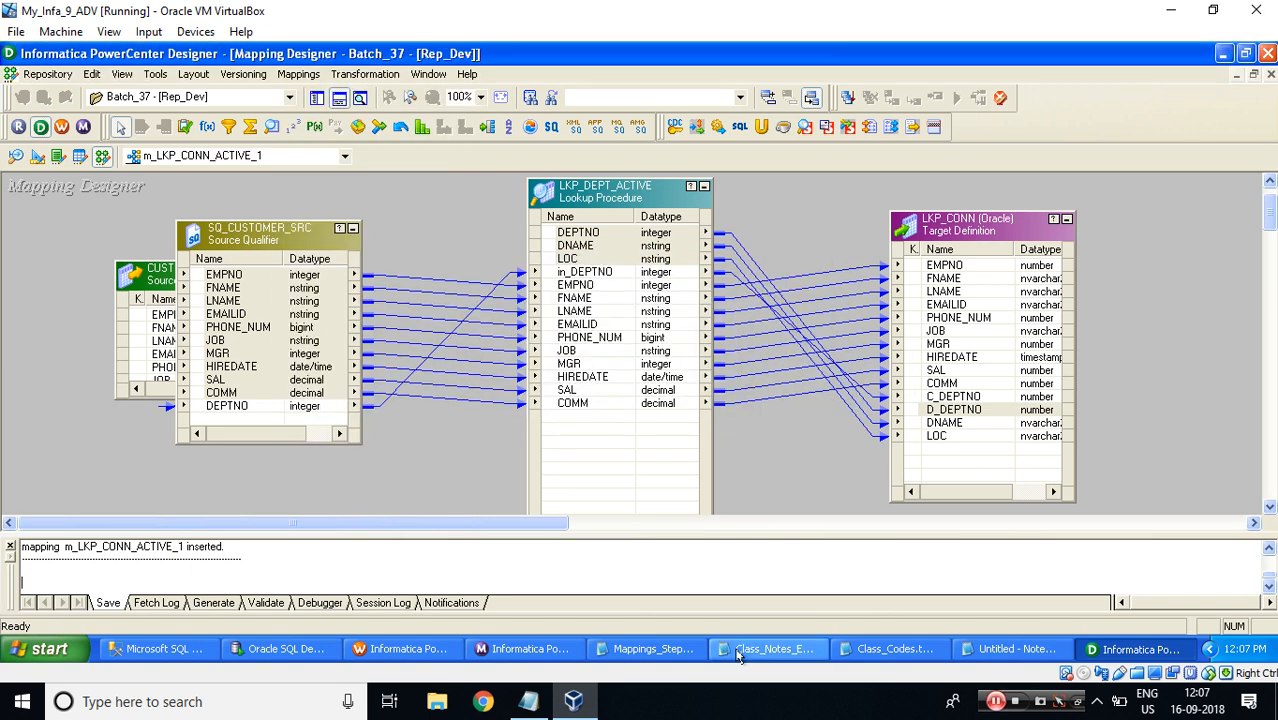
Step: In Workflow Manager, create session s_m_LKP_CONN_ACTIVE_1 for mapping m_LKP_CONN_ACTIVE_1 and place it between and below Start and the linked session
{"action": "left_click", "coordinate": [386, 651]}
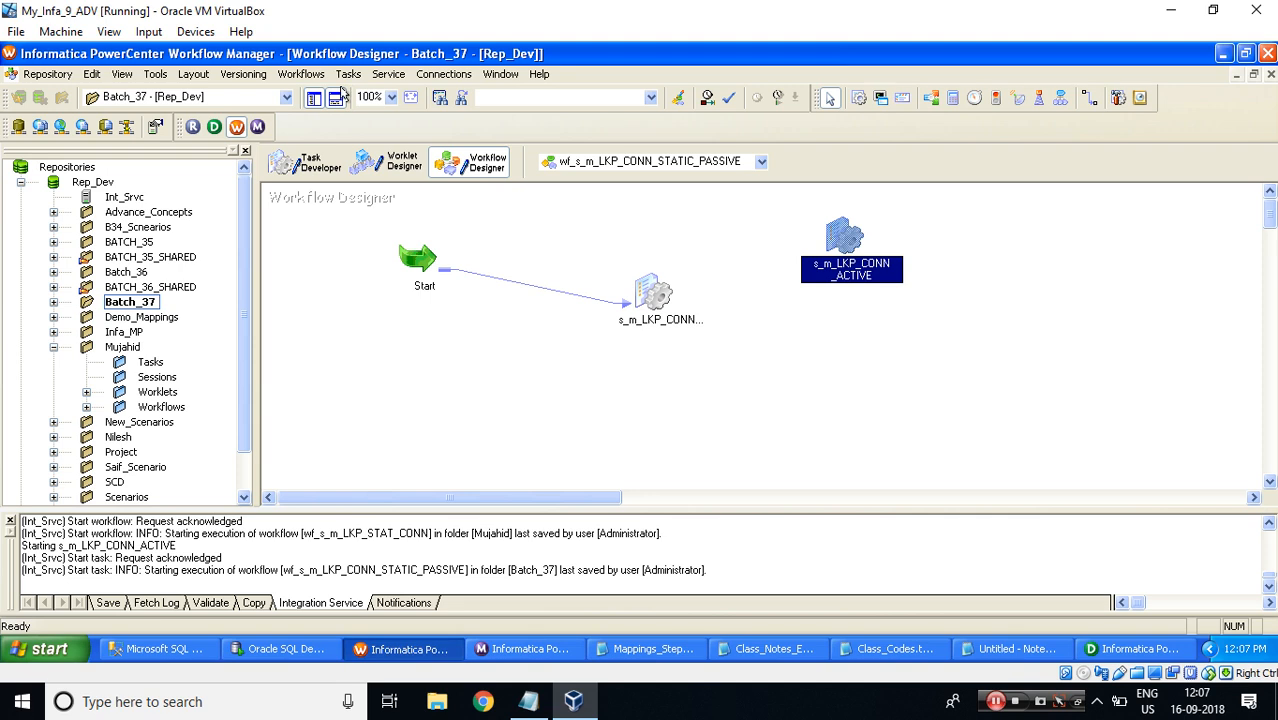
{"action": "left_click", "coordinate": [348, 75]}
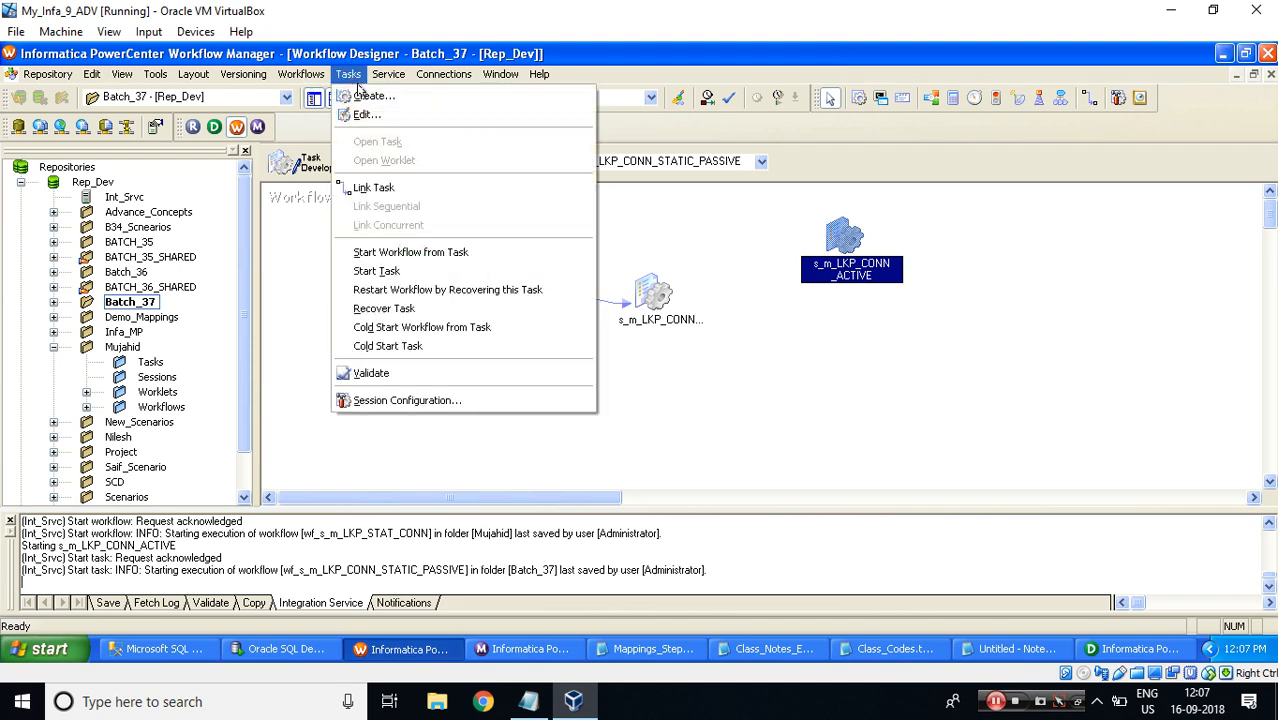
{"action": "left_click", "coordinate": [370, 95]}
{"action": "type", "text": "s"}
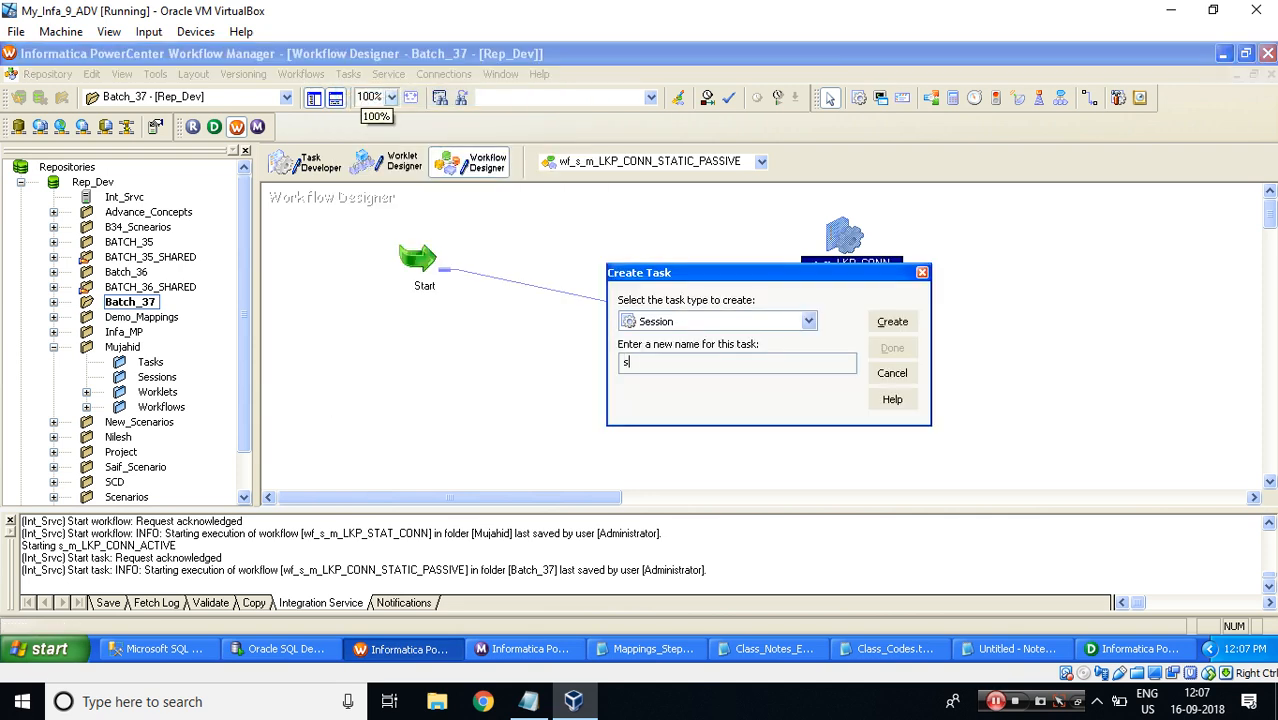
{"action": "type", "text": "_m_LKP_CONN_ACTIVE_1"}
{"action": "key", "text": "Return"}
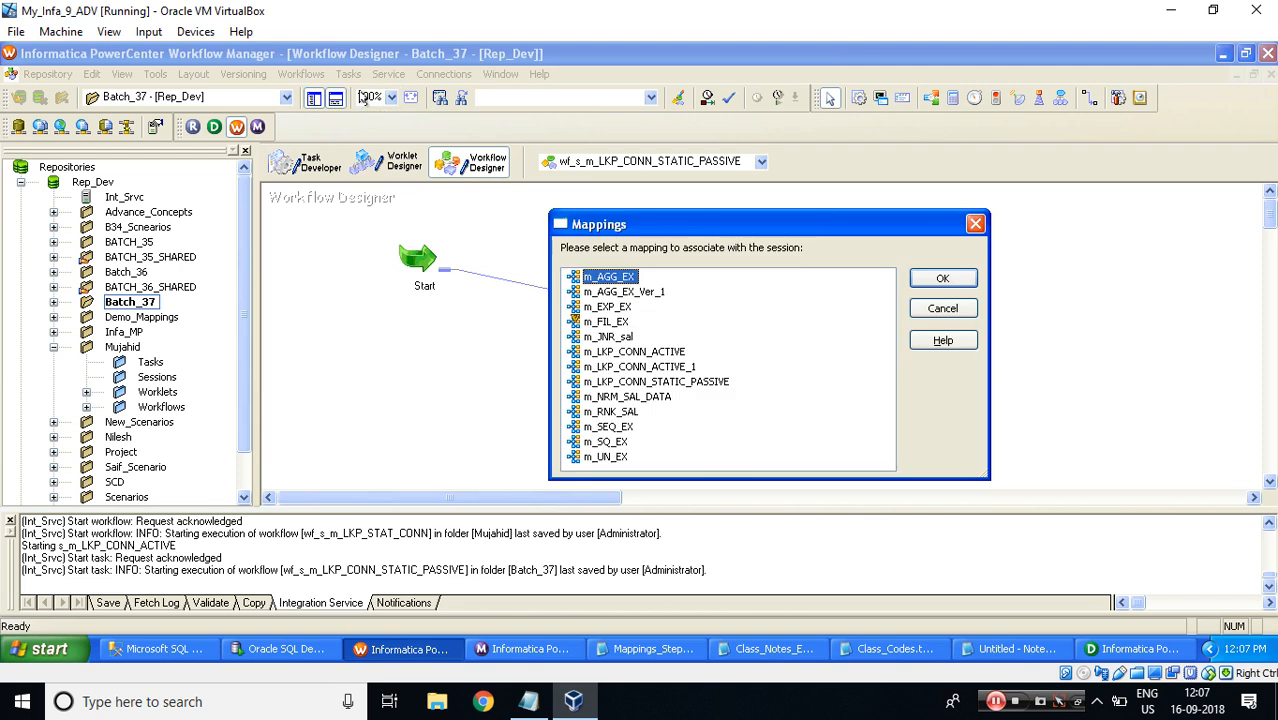
{"action": "double_click", "coordinate": [660, 367]}
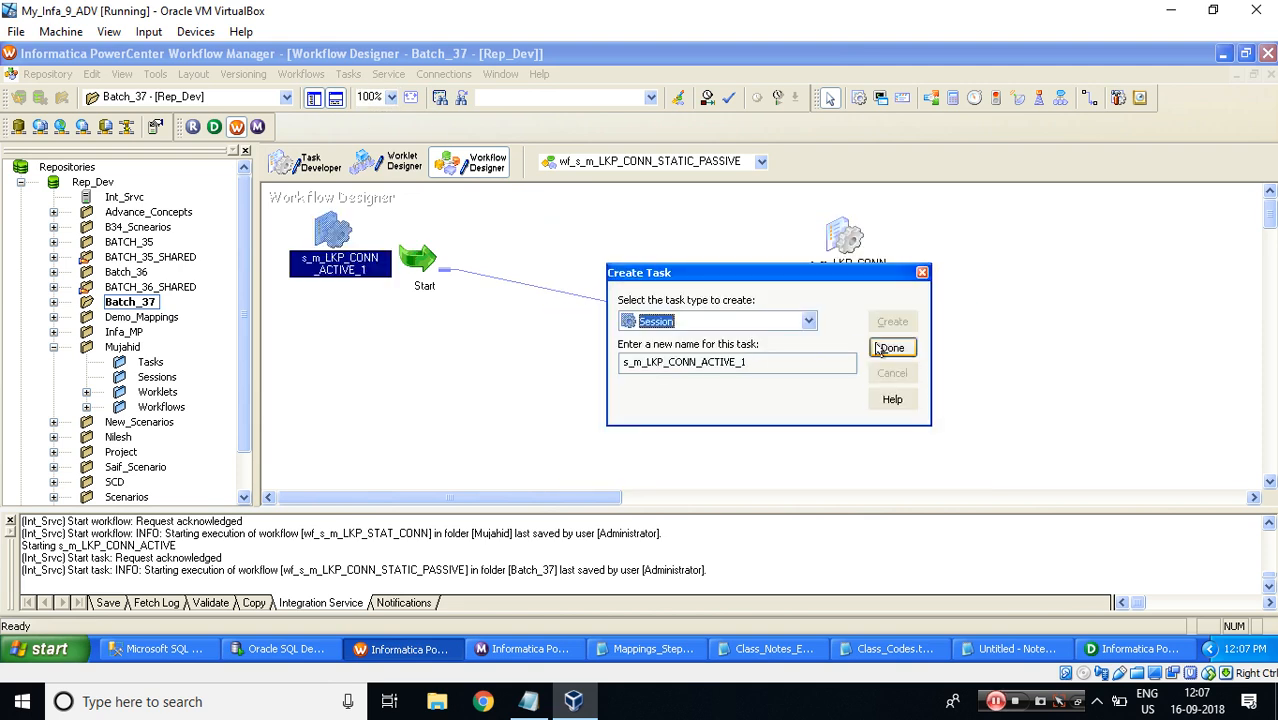
{"action": "left_click", "coordinate": [889, 348]}
{"action": "left_click_drag", "start_coordinate": [334, 231], "coordinate": [551, 357]}
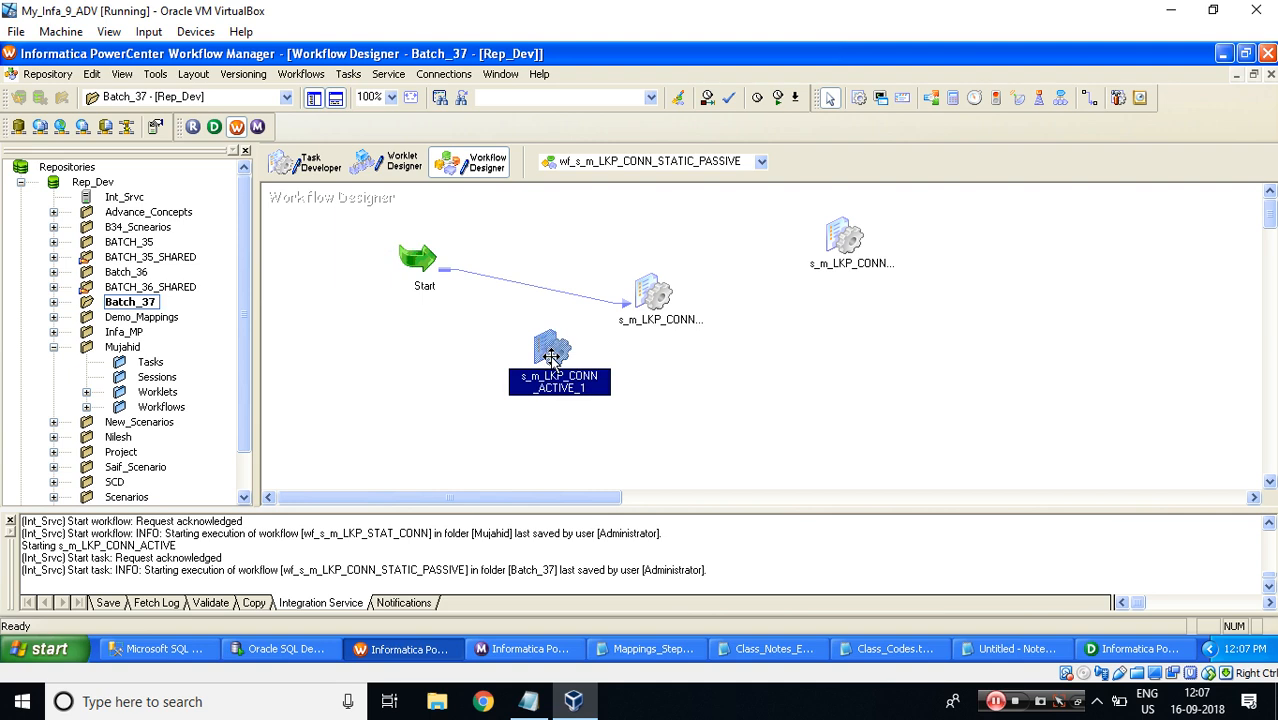
Step: Edit session s_m_LKP_CONN_ACTIVE_1 and set the SQ_CUSTOMER_SRC source connection to SS_ABY_STG_RPD_SNTNDR
{"action": "double_click", "coordinate": [546, 350]}
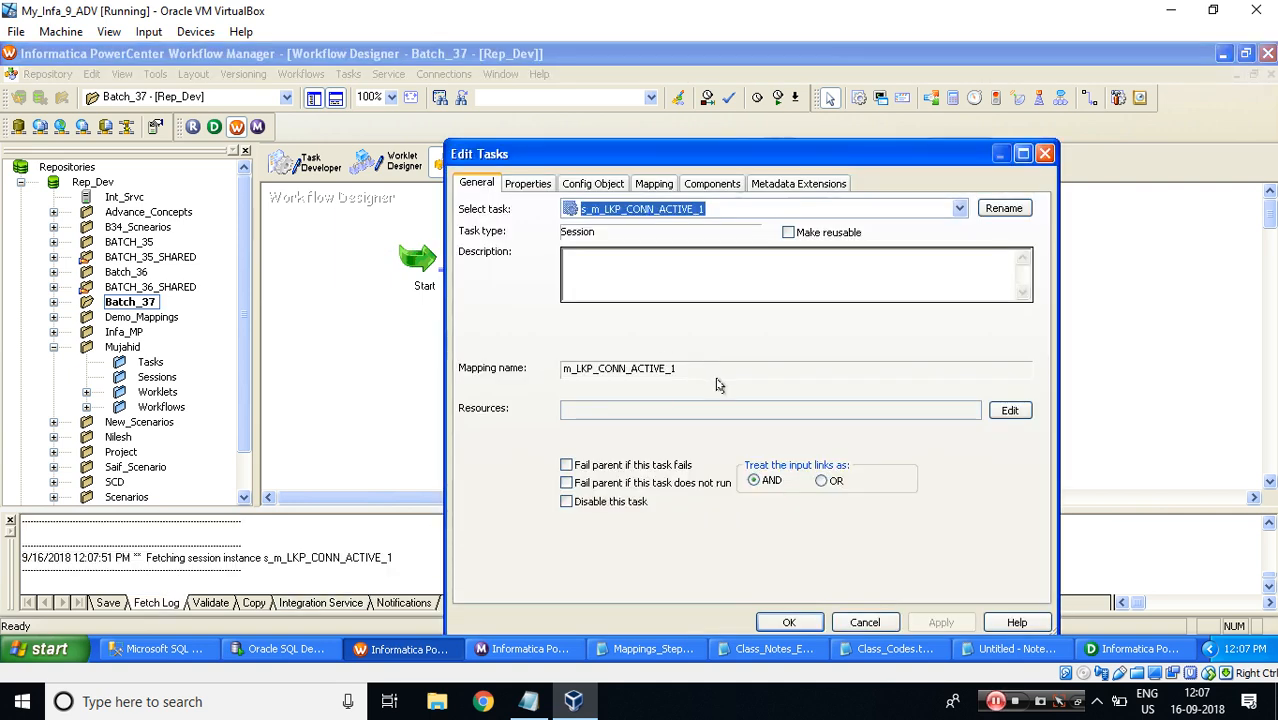
{"action": "left_click_drag", "start_coordinate": [693, 370], "coordinate": [532, 380]}
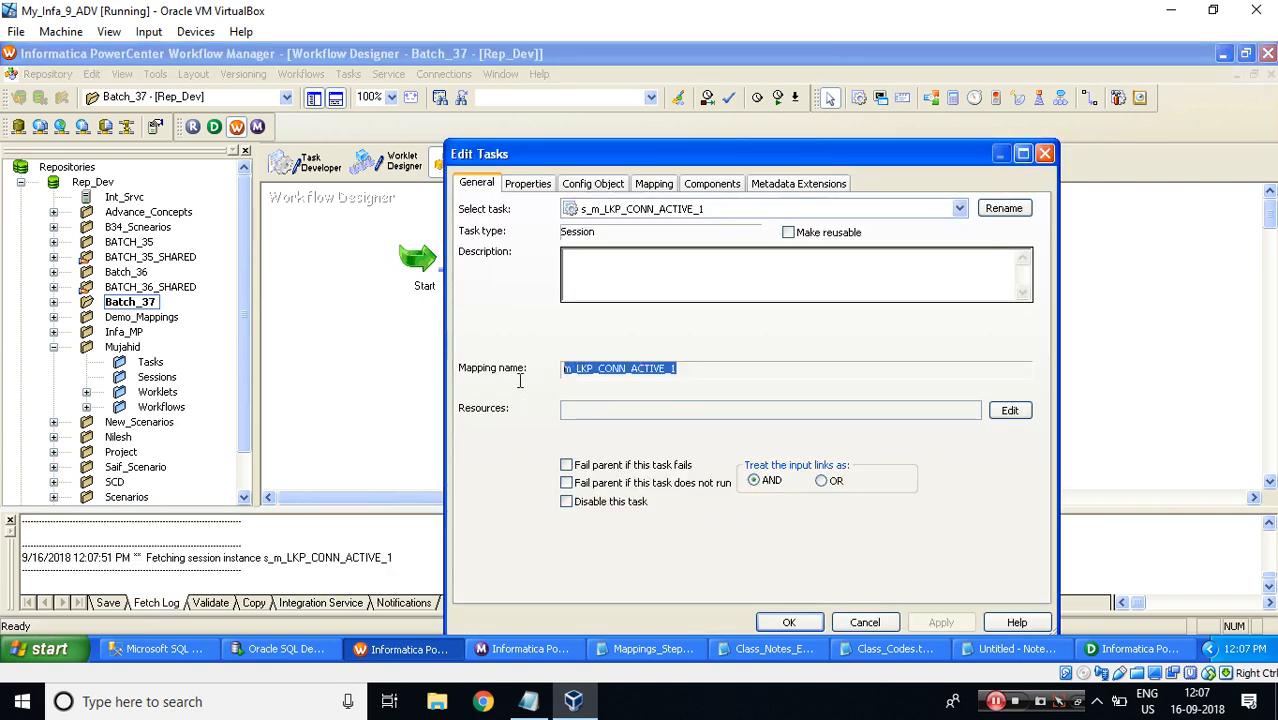
{"action": "double_click", "coordinate": [612, 150]}
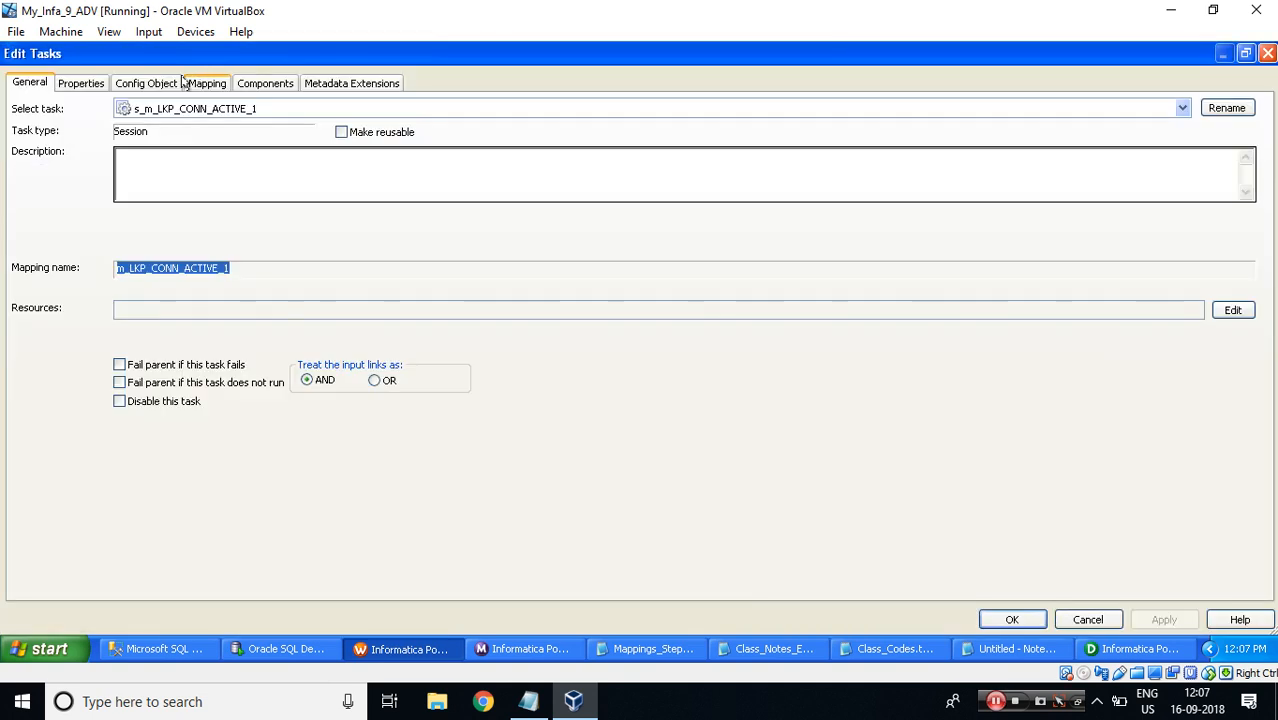
{"action": "left_click", "coordinate": [196, 87]}
{"action": "left_click", "coordinate": [110, 244]}
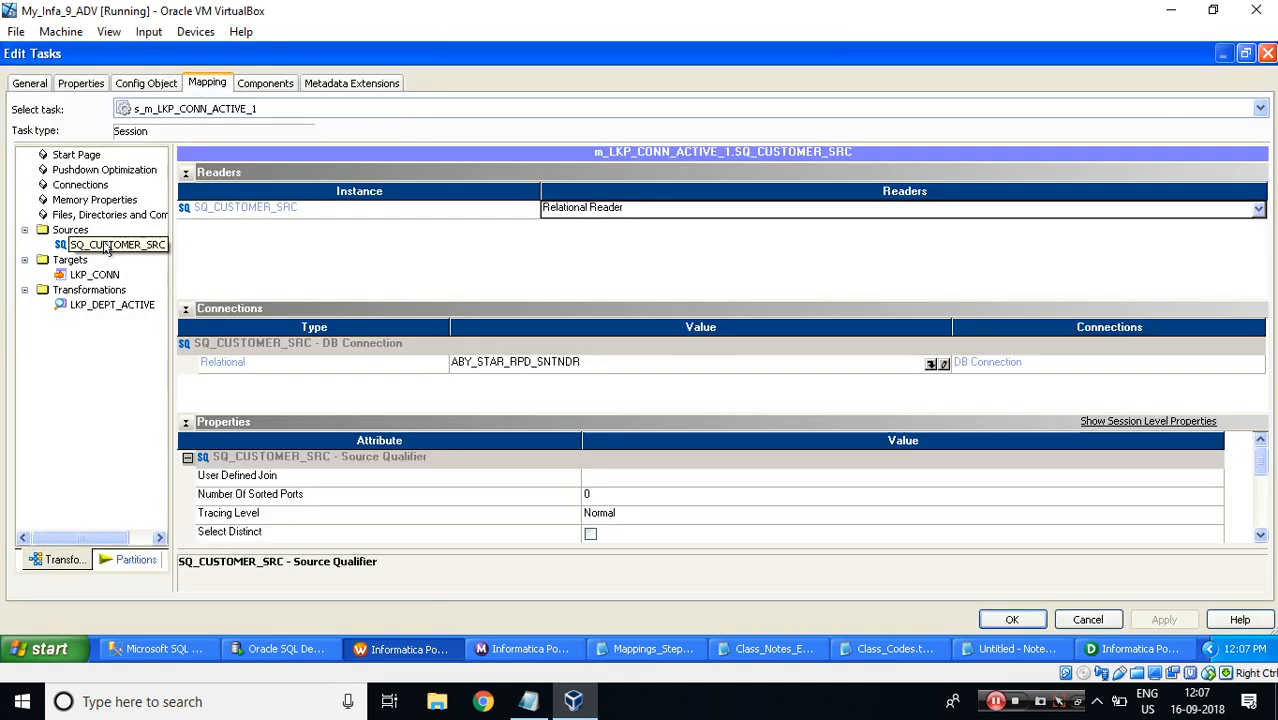
{"action": "left_click", "coordinate": [927, 362]}
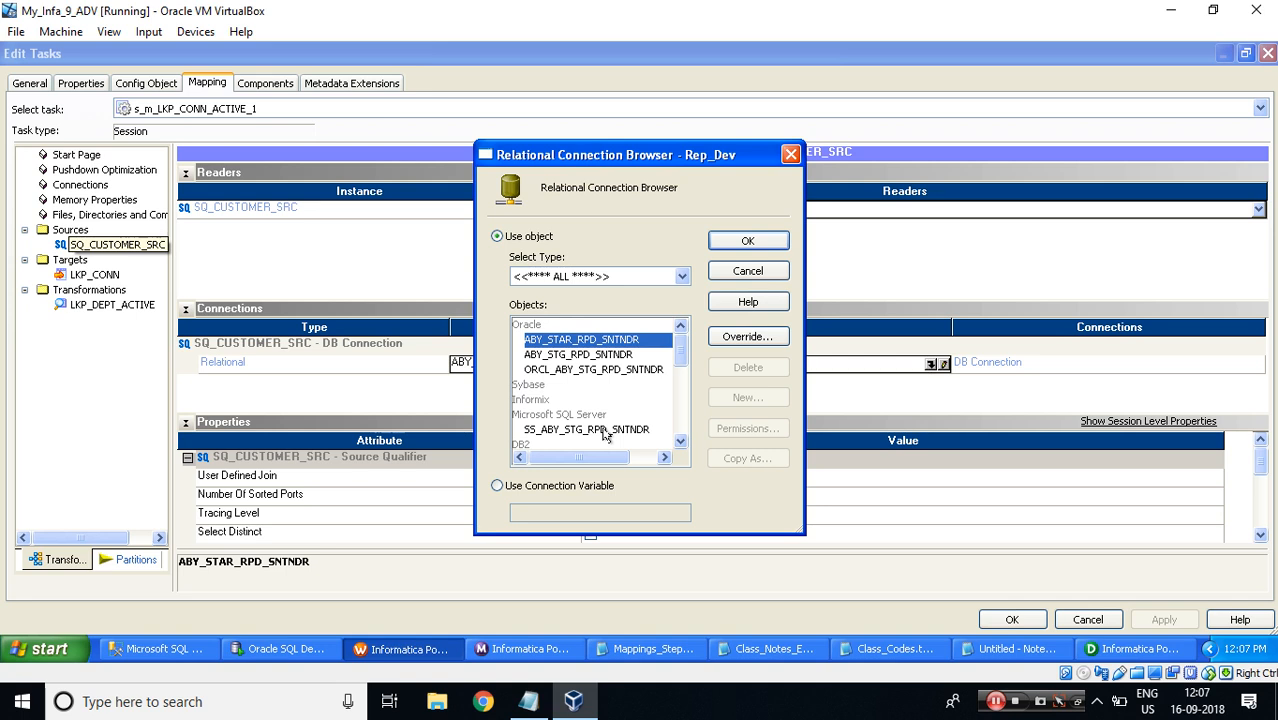
{"action": "left_click", "coordinate": [568, 430]}
{"action": "left_click", "coordinate": [745, 241]}
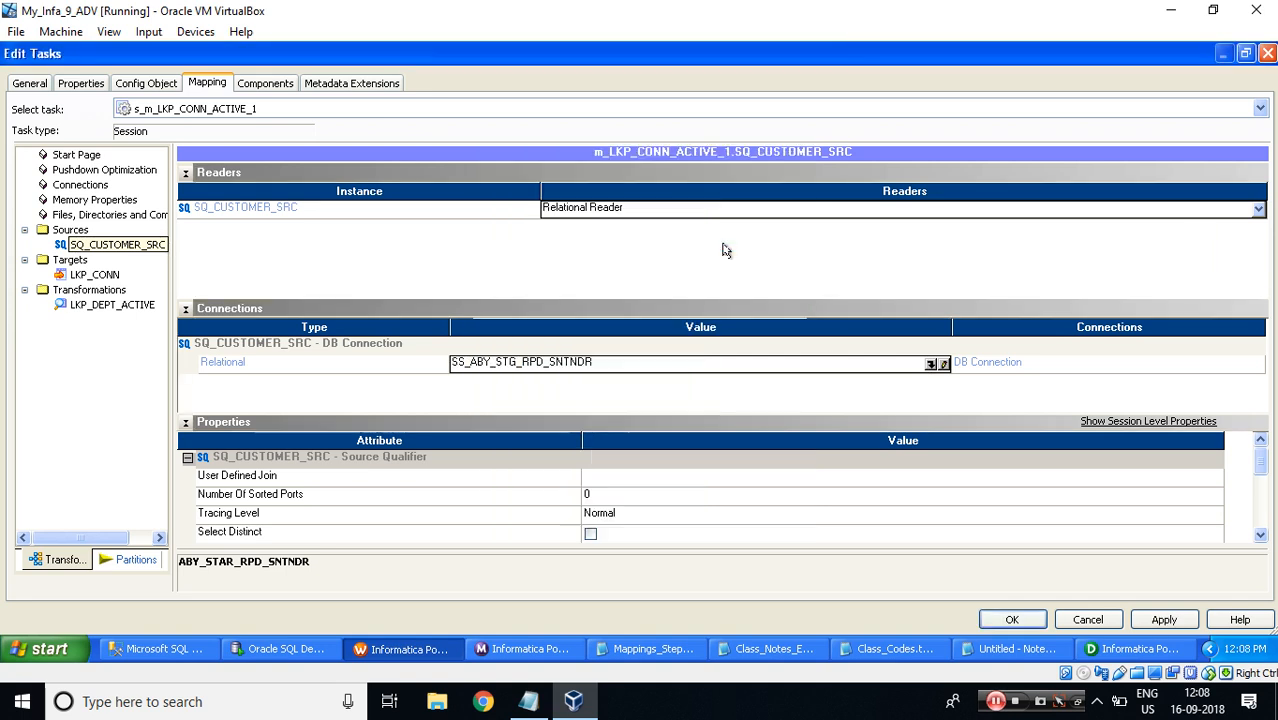
Step: For target LKP_CONN, set the load type to Normal, disable Update as Update and Delete, and enable the truncate target table option
{"action": "left_click", "coordinate": [112, 274]}
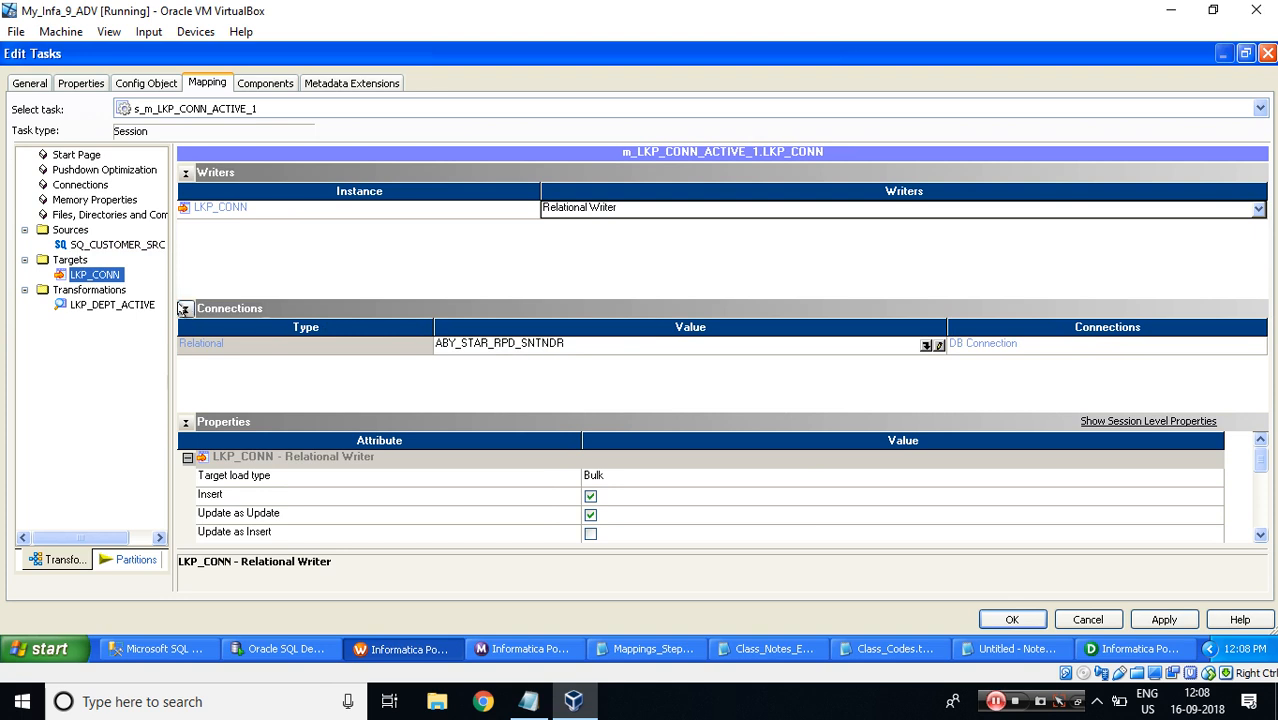
{"action": "left_click", "coordinate": [186, 309]}
{"action": "left_click", "coordinate": [638, 386]}
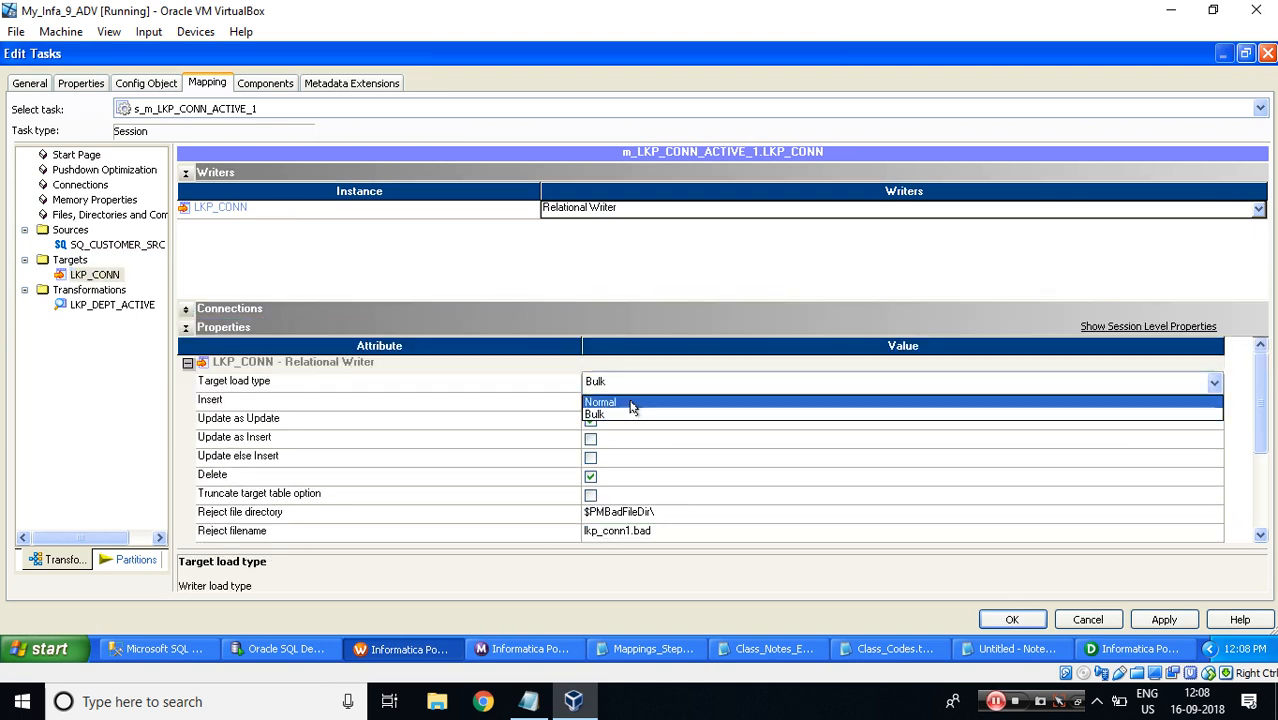
{"action": "left_click", "coordinate": [630, 402]}
{"action": "left_click", "coordinate": [549, 409]}
{"action": "left_click", "coordinate": [590, 420]}
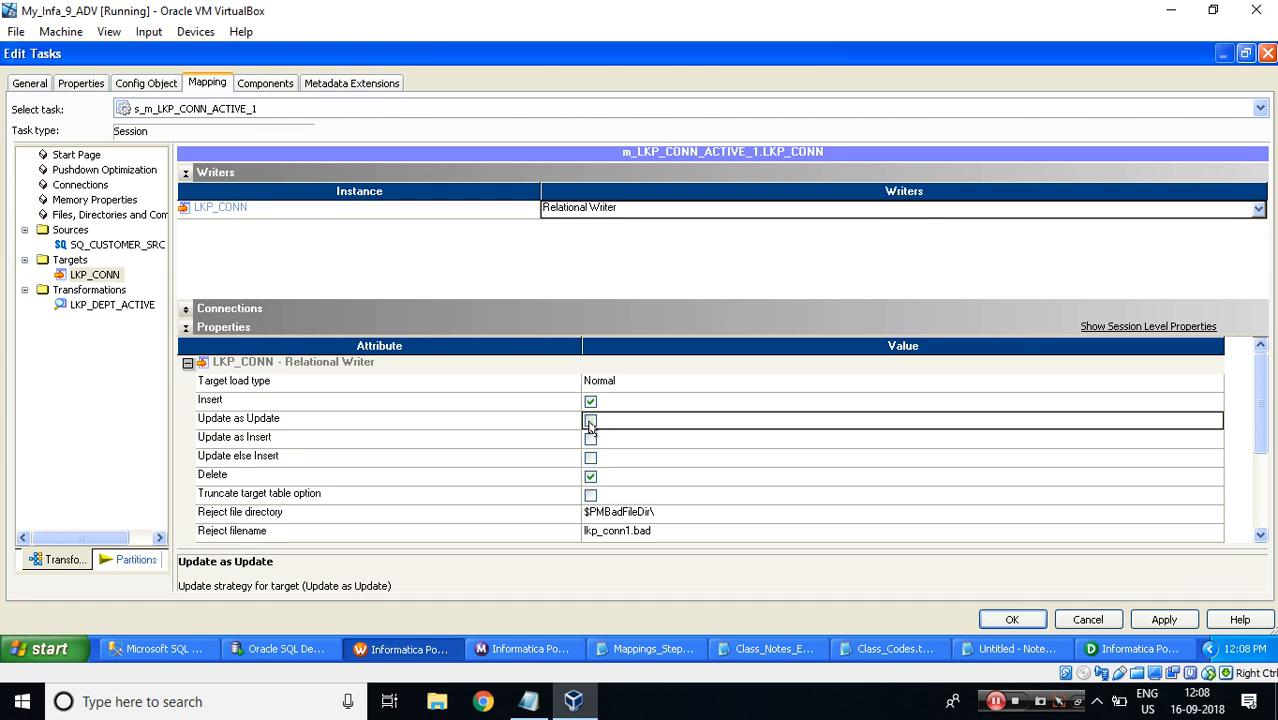
{"action": "left_click", "coordinate": [590, 477]}
{"action": "left_click", "coordinate": [590, 496]}
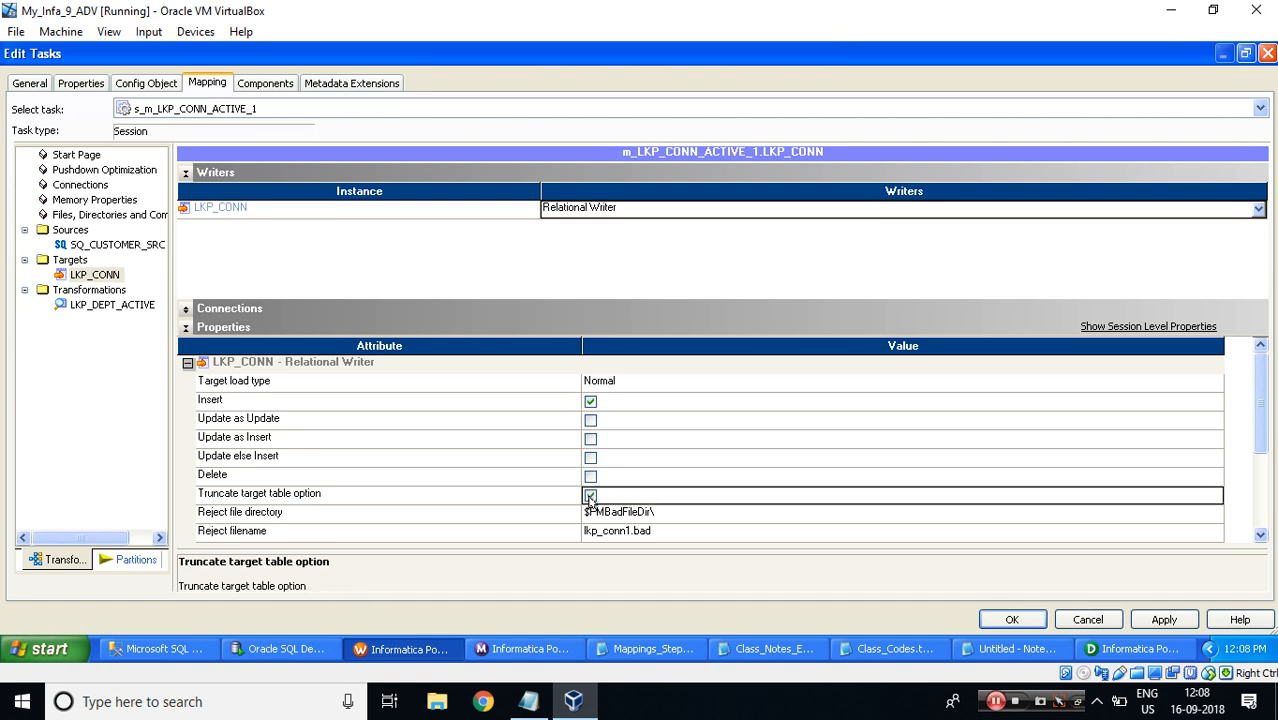
Step: Assign the SS_ABY_STG_RPD_SNTNDR connection object to the LKP_DEPT_ACTIVE lookup and accept the session settings
{"action": "left_click", "coordinate": [105, 308]}
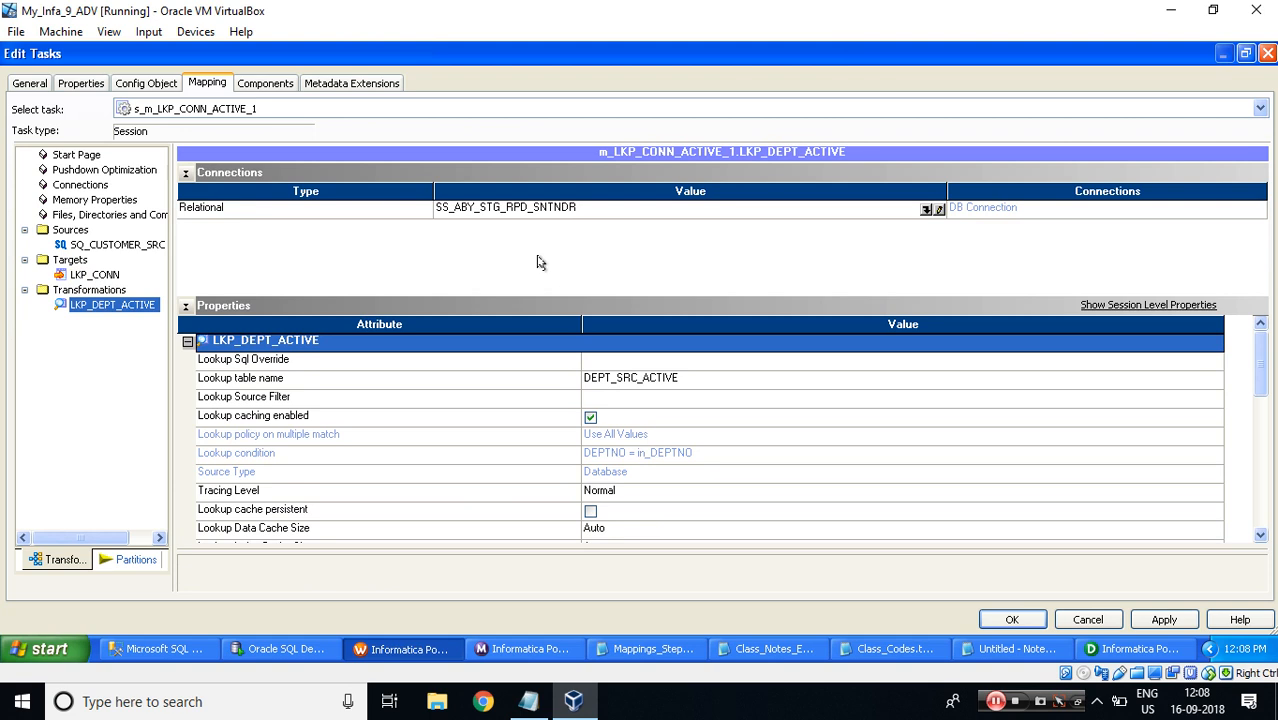
{"action": "left_click", "coordinate": [926, 209]}
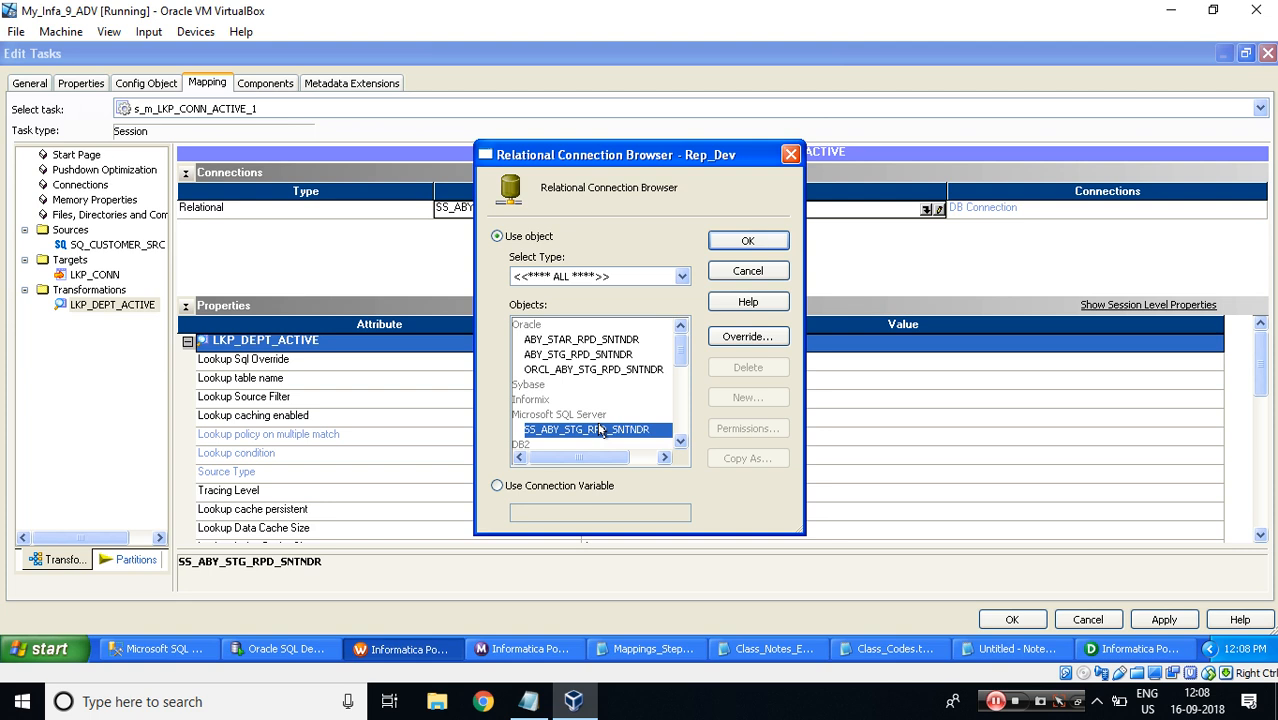
{"action": "left_click", "coordinate": [497, 487]}
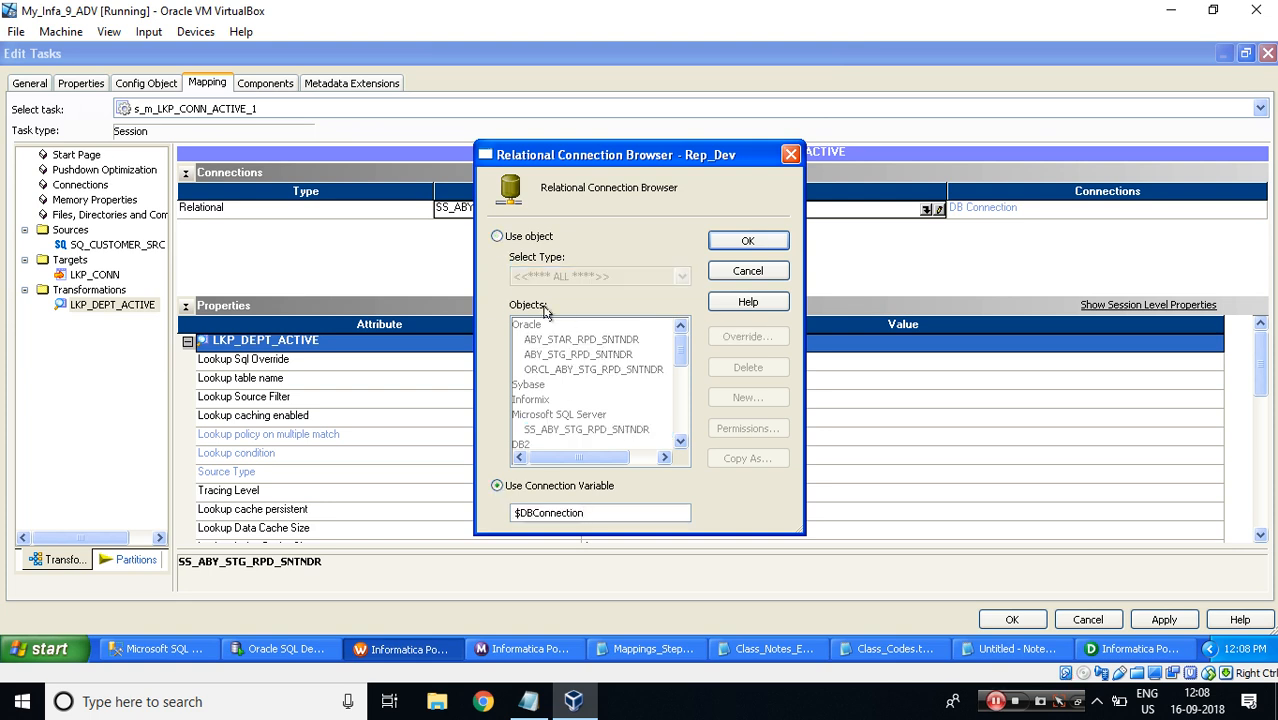
{"action": "left_click", "coordinate": [497, 237]}
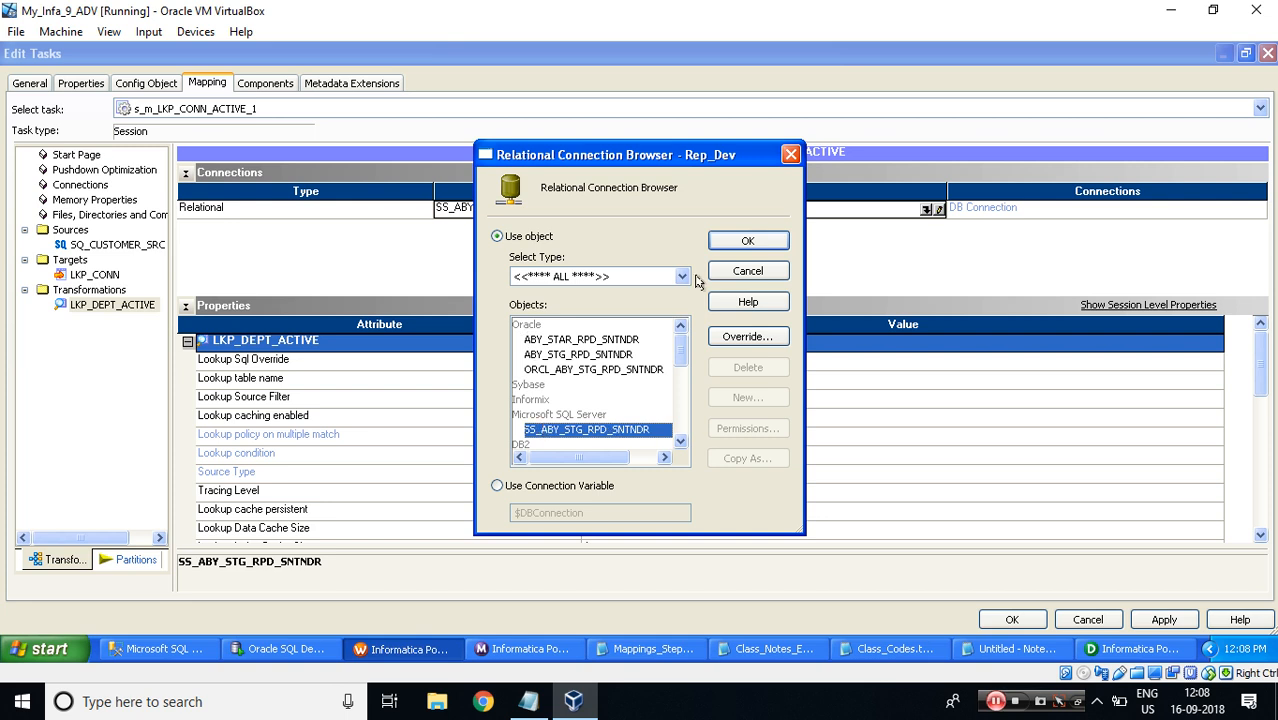
{"action": "left_click", "coordinate": [727, 240]}
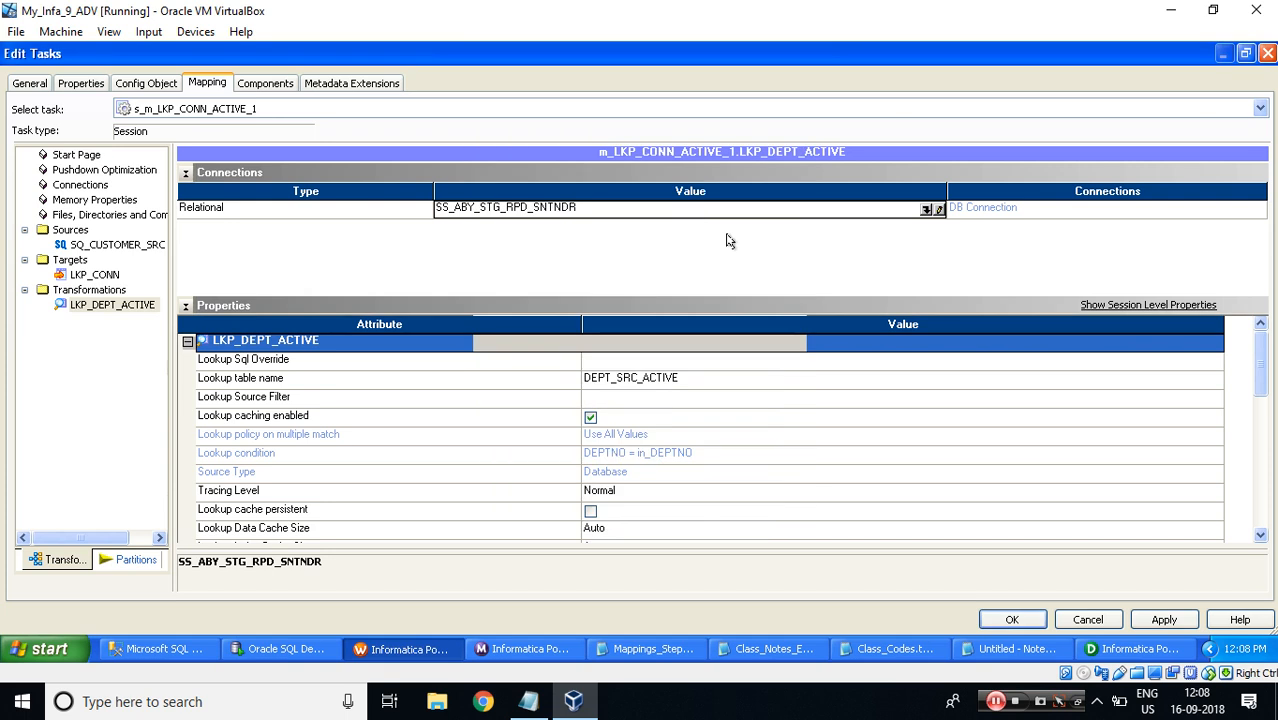
{"action": "left_click", "coordinate": [1012, 619]}
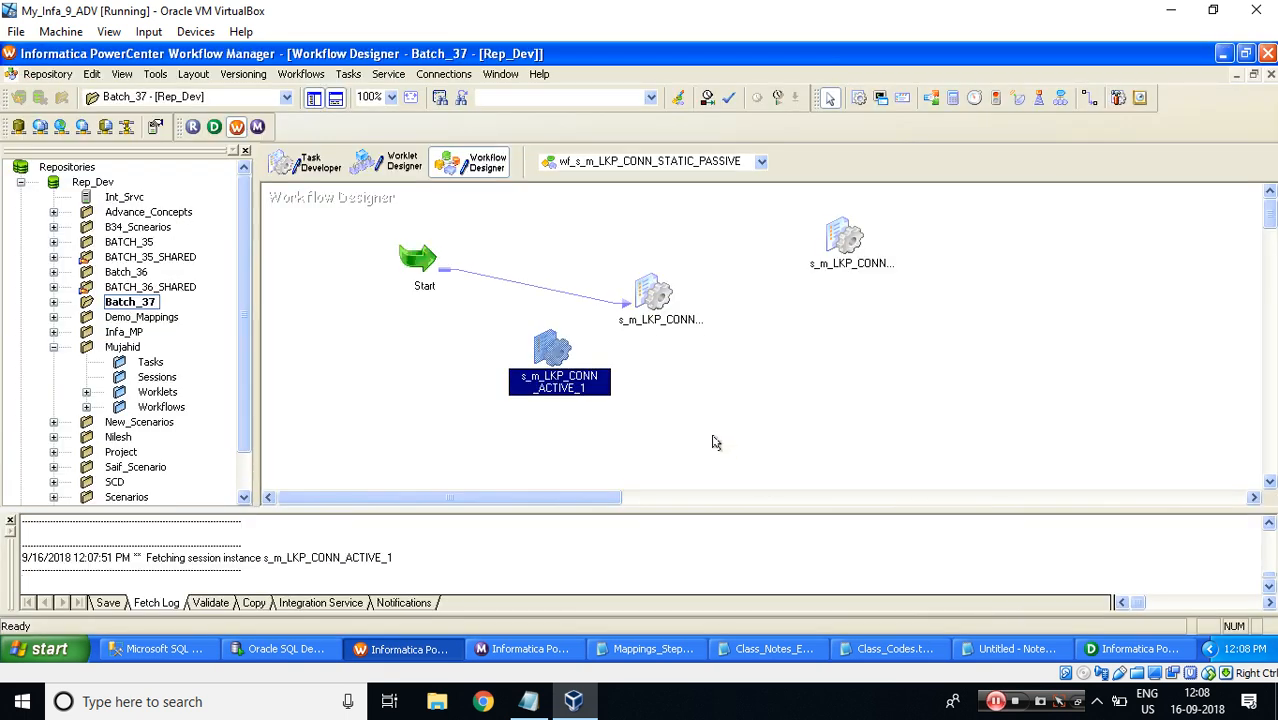
Step: Start the s_m_LKP_CONN_ACTIVE_1 task and check its source and target statistics in Workflow Monitor
{"action": "right_click", "coordinate": [535, 345]}
{"action": "left_click", "coordinate": [590, 520]}
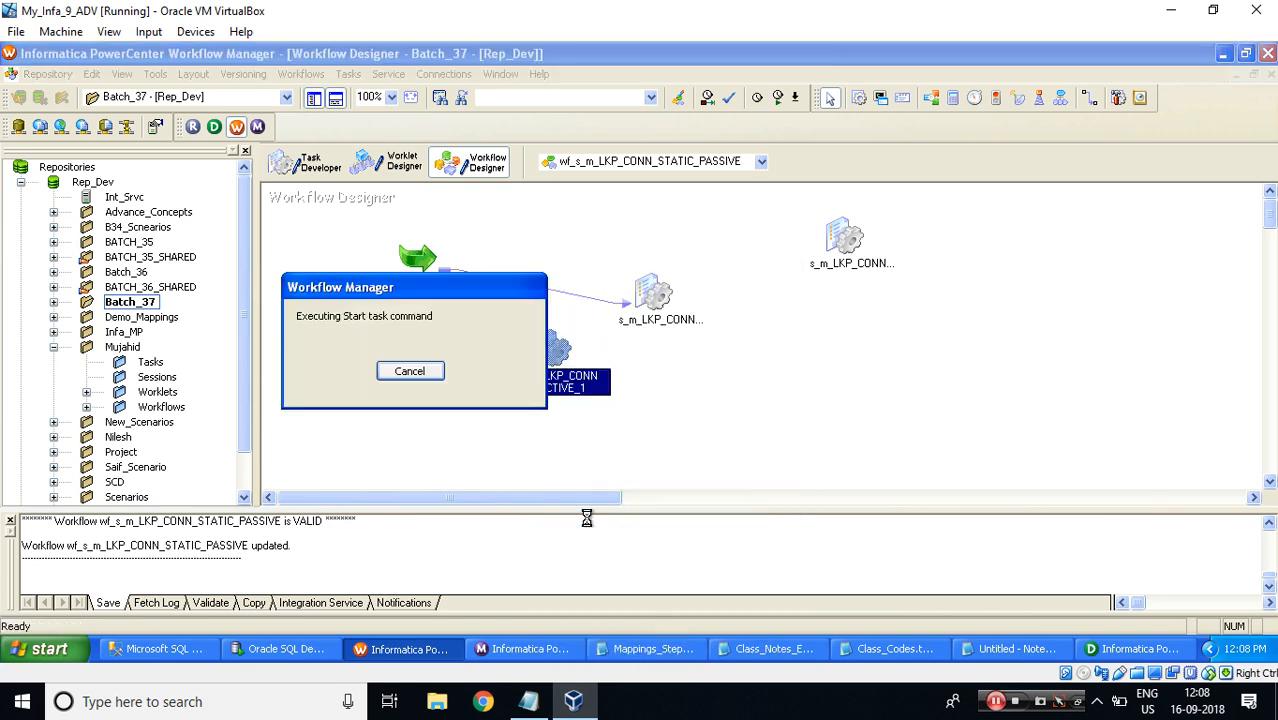
{"action": "left_click", "coordinate": [522, 648]}
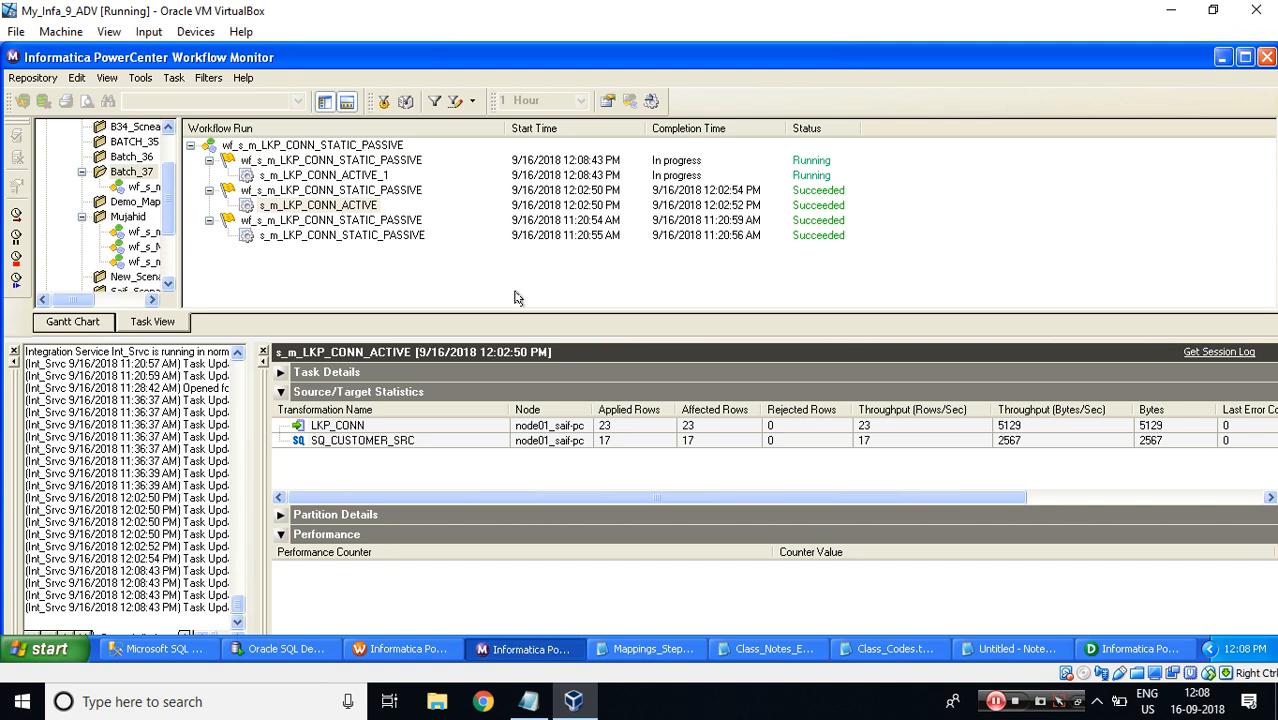
{"action": "left_click", "coordinate": [302, 176]}
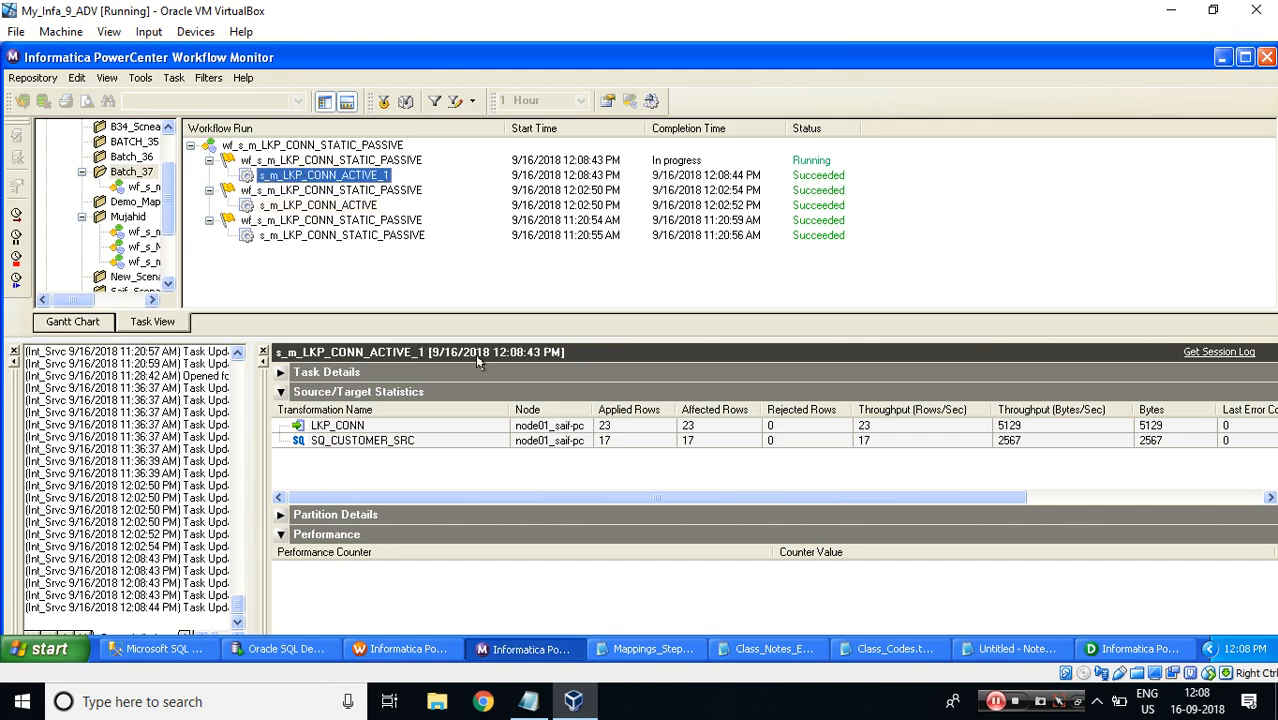
{"action": "left_click", "coordinate": [378, 441]}
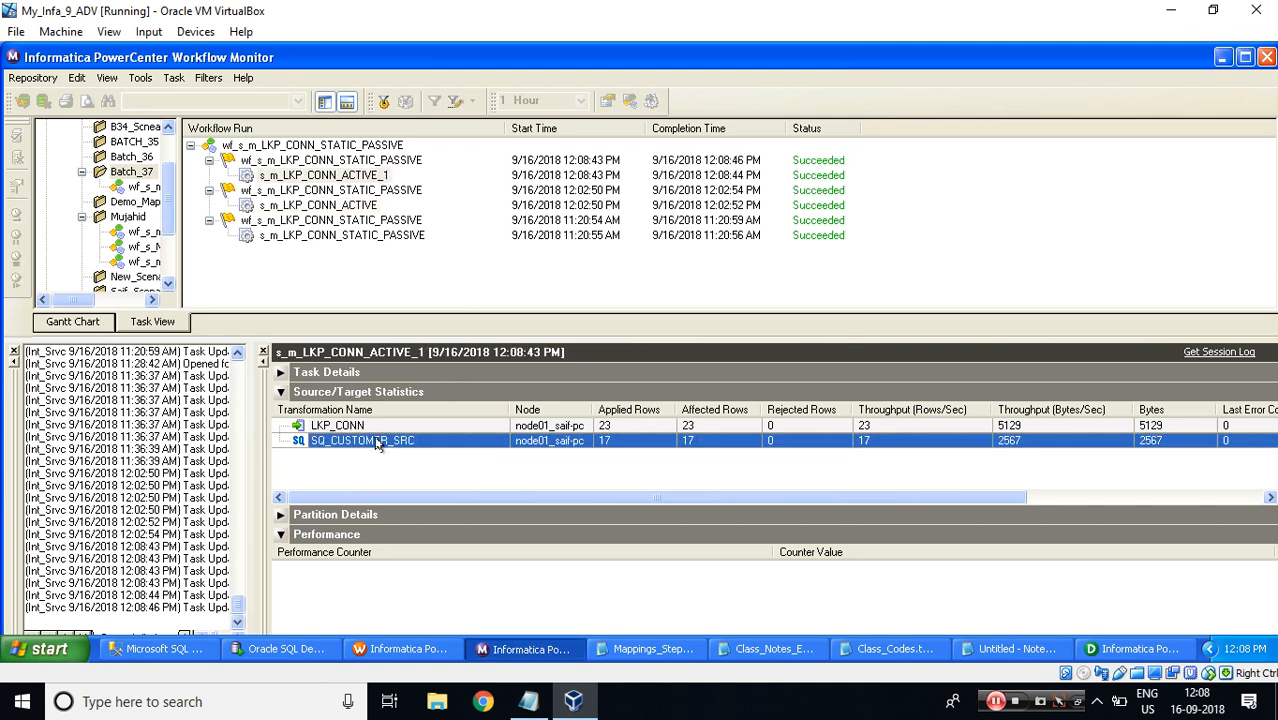
{"action": "left_click", "coordinate": [350, 428]}
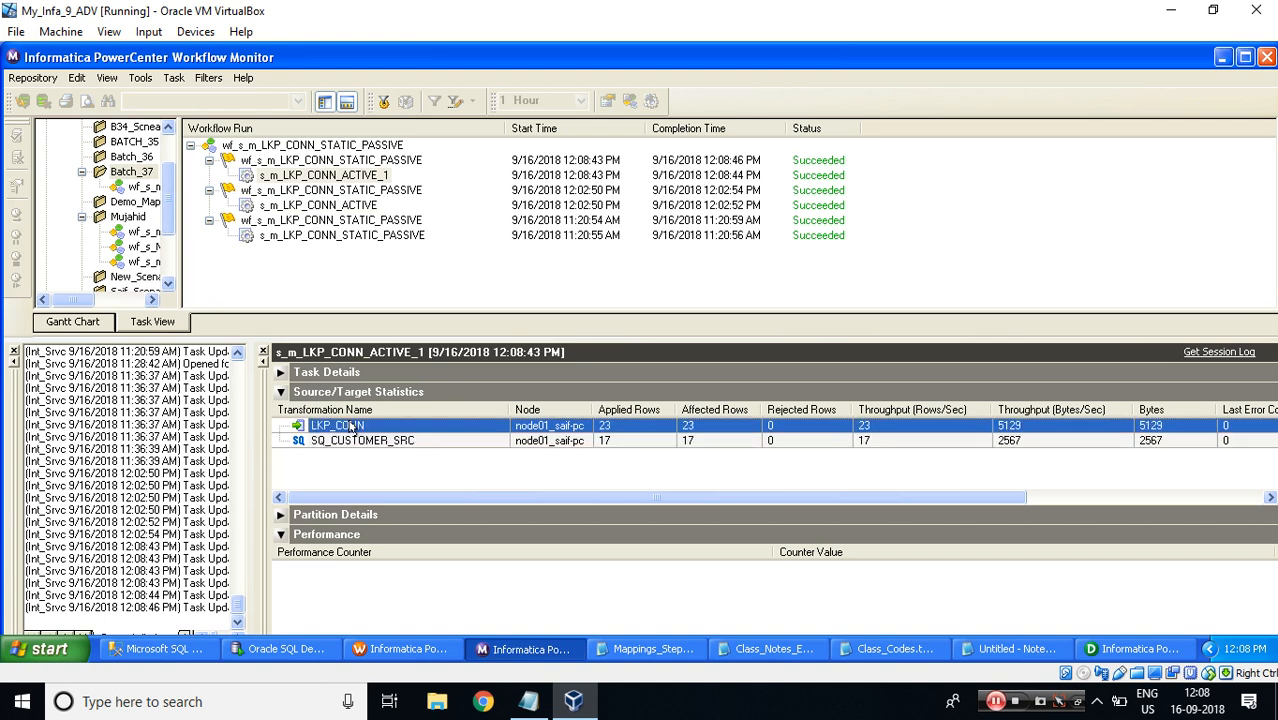
Step: Switch to Oracle SQL Developer, query all LKP_CONN rows, and try the same query with the filter a.deptno=10
{"action": "left_click", "coordinate": [280, 649]}
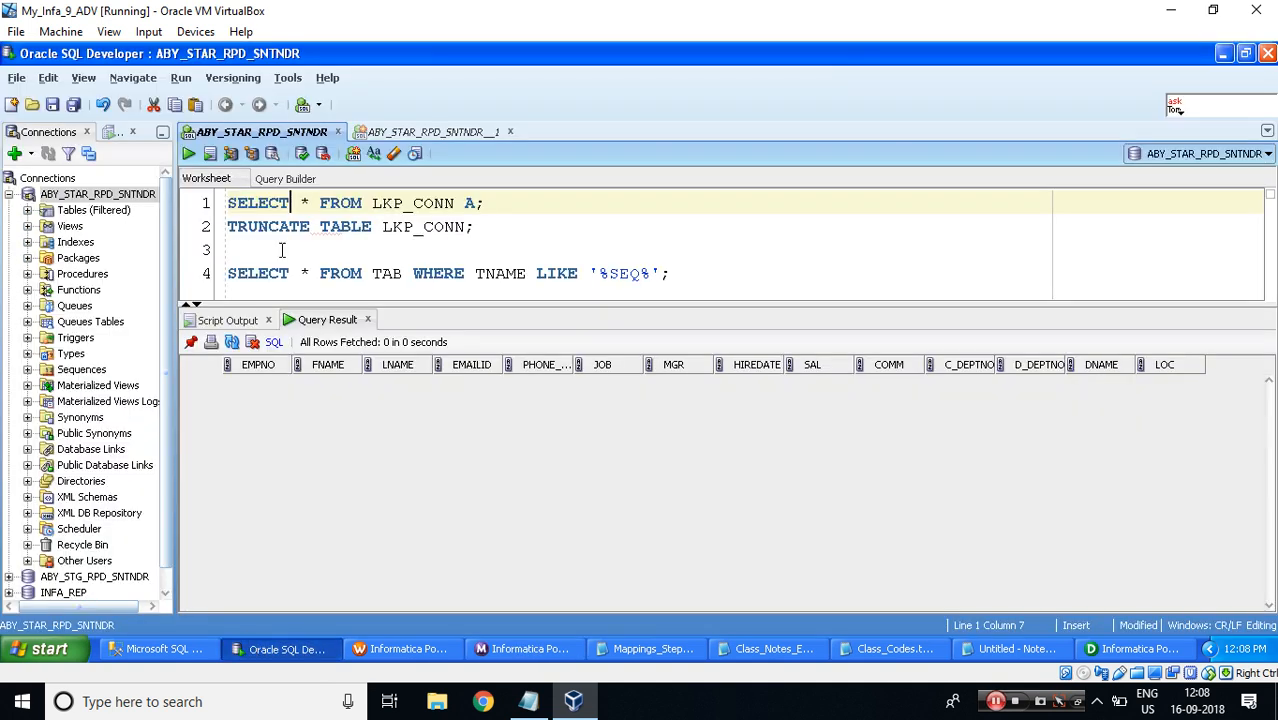
{"action": "left_click", "coordinate": [188, 154]}
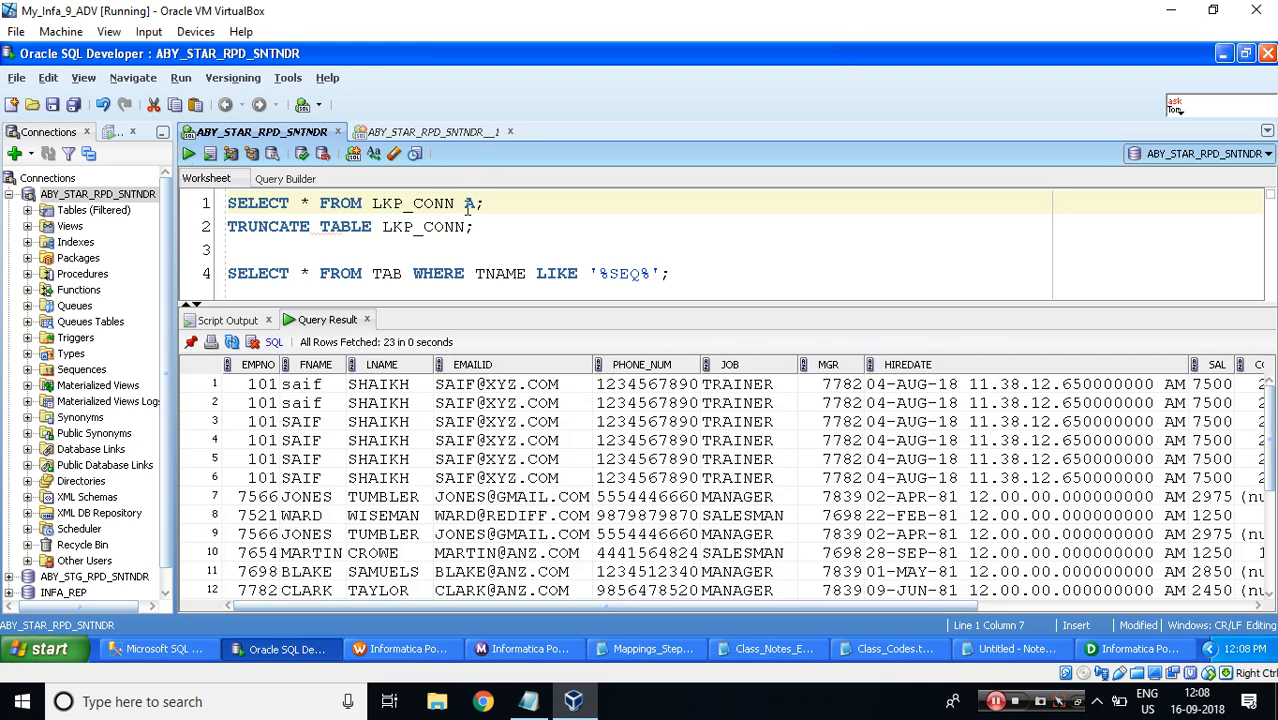
{"action": "left_click", "coordinate": [477, 203]}
{"action": "type", "text": "where "}
{"action": "type", "text": "a.deptno"}
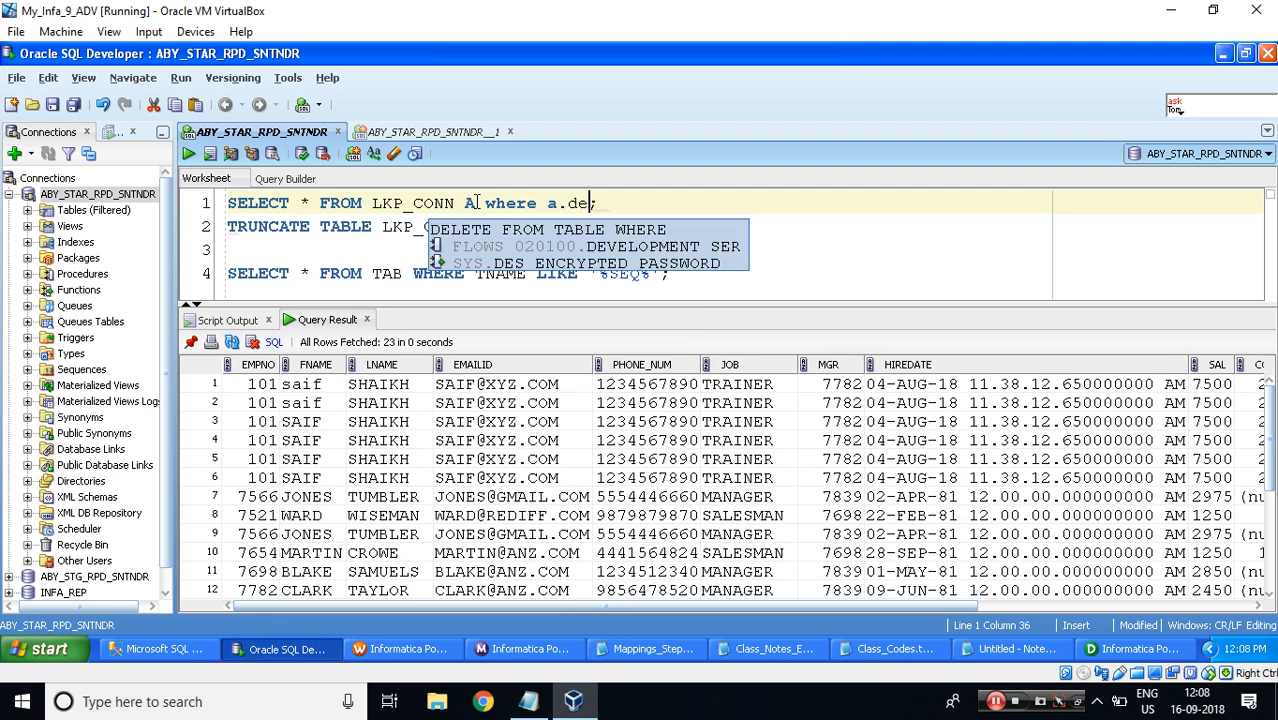
{"action": "type", "text": "=10"}
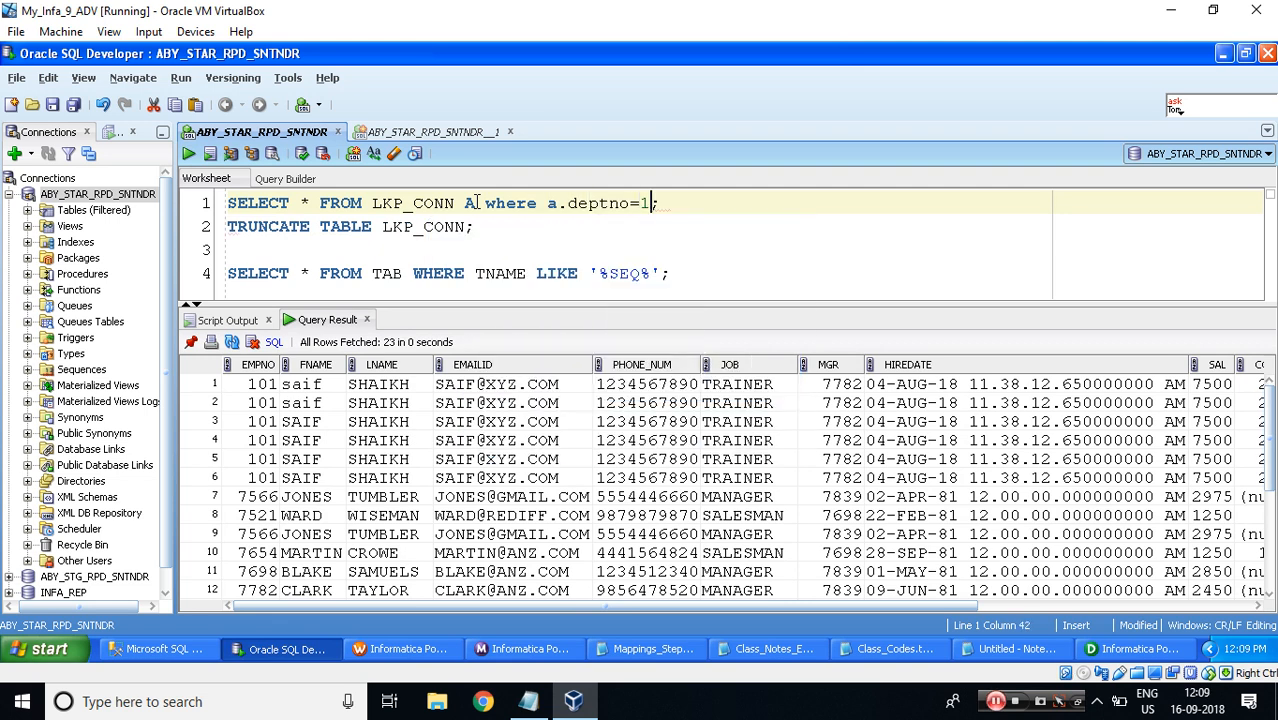
{"action": "left_click", "coordinate": [190, 153]}
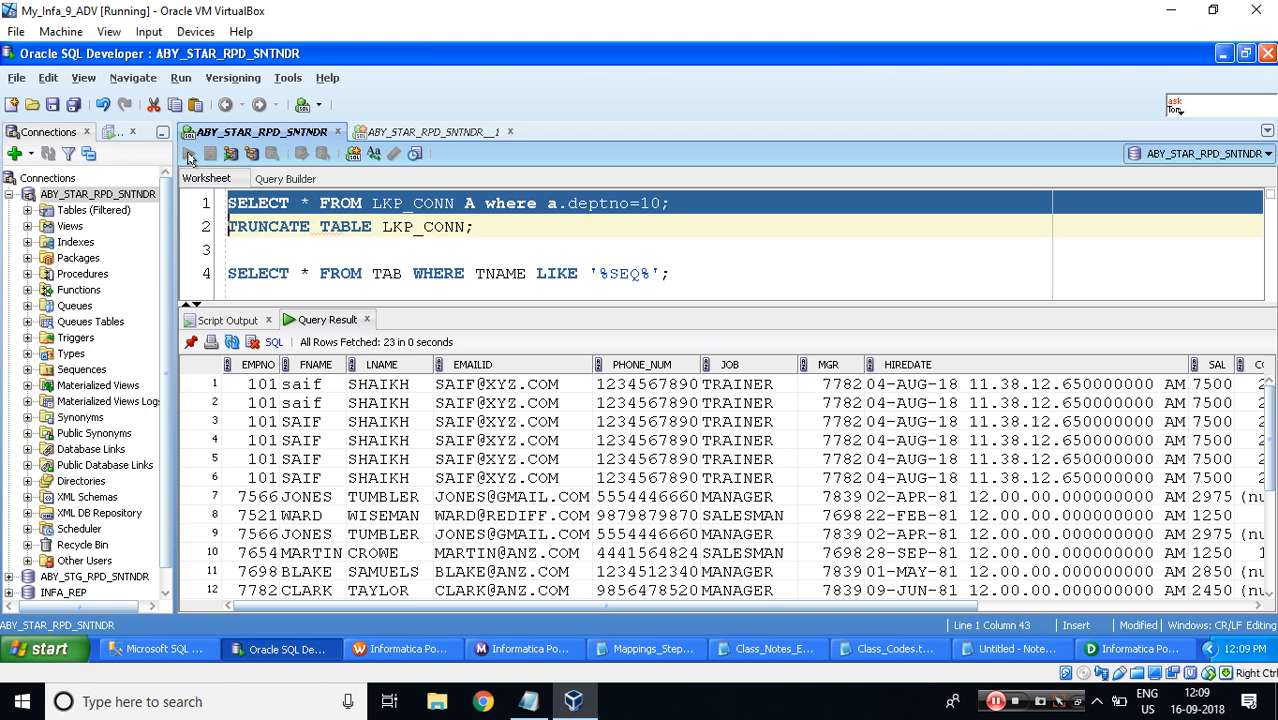
Step: Try the LKP_CONN query with the filter c.deptno=10, with and without the table alias A
{"action": "left_click", "coordinate": [561, 203]}
{"action": "key", "text": "ctrl+space"}
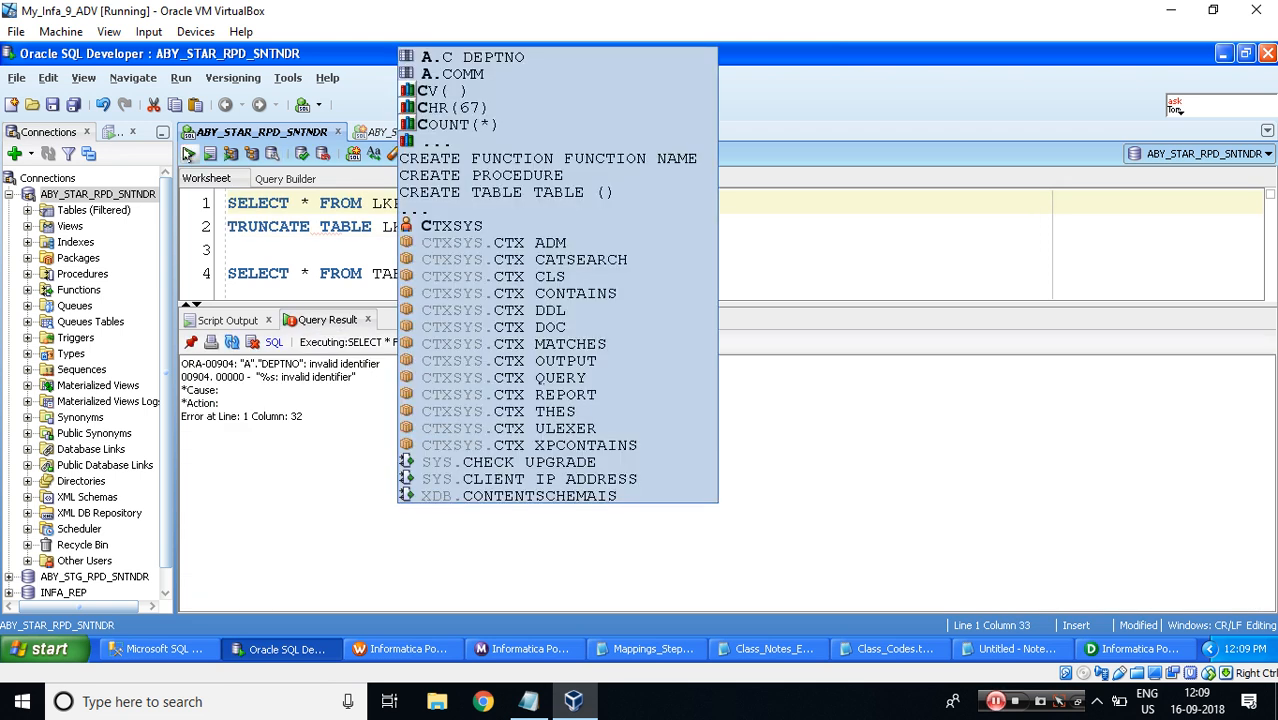
{"action": "left_click", "coordinate": [188, 153]}
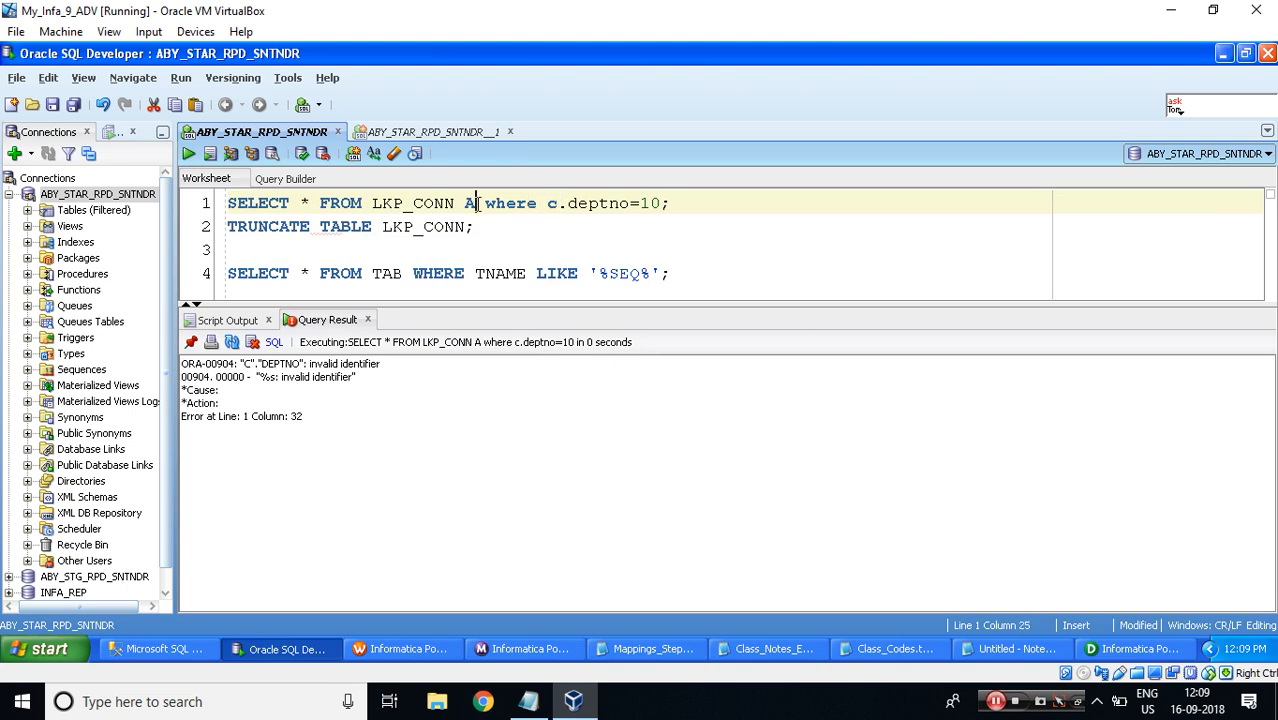
{"action": "key", "text": "BackSpace"}
{"action": "key", "text": "BackSpace"}
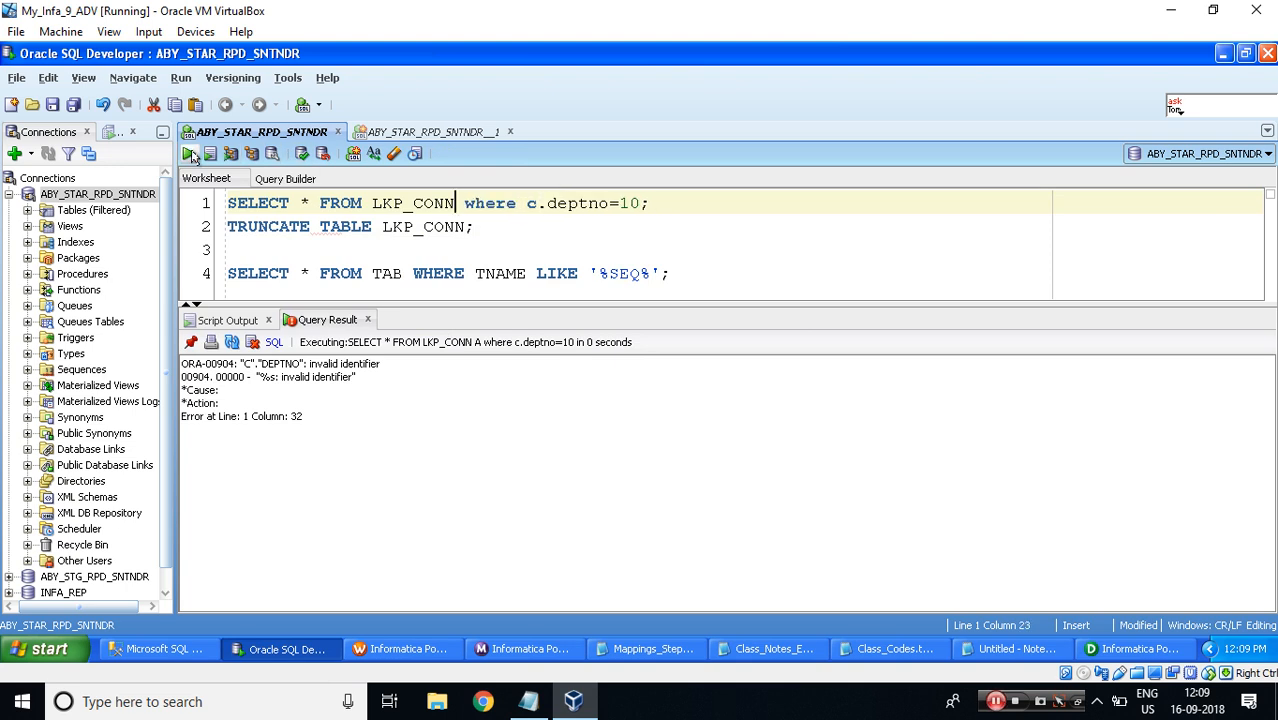
{"action": "left_click", "coordinate": [189, 155]}
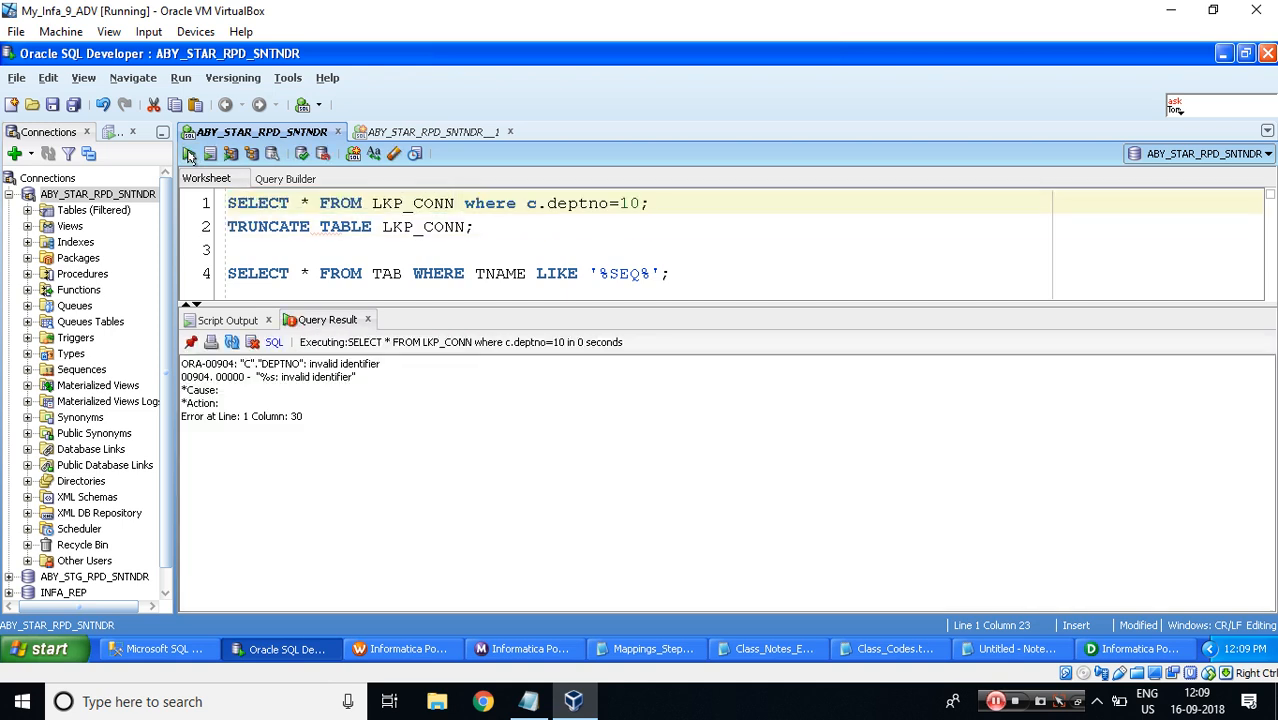
Step: Correct the filter column to c_deptno=10 and run the LKP_CONN query
{"action": "left_click", "coordinate": [549, 203]}
{"action": "key", "text": "BackSpace"}
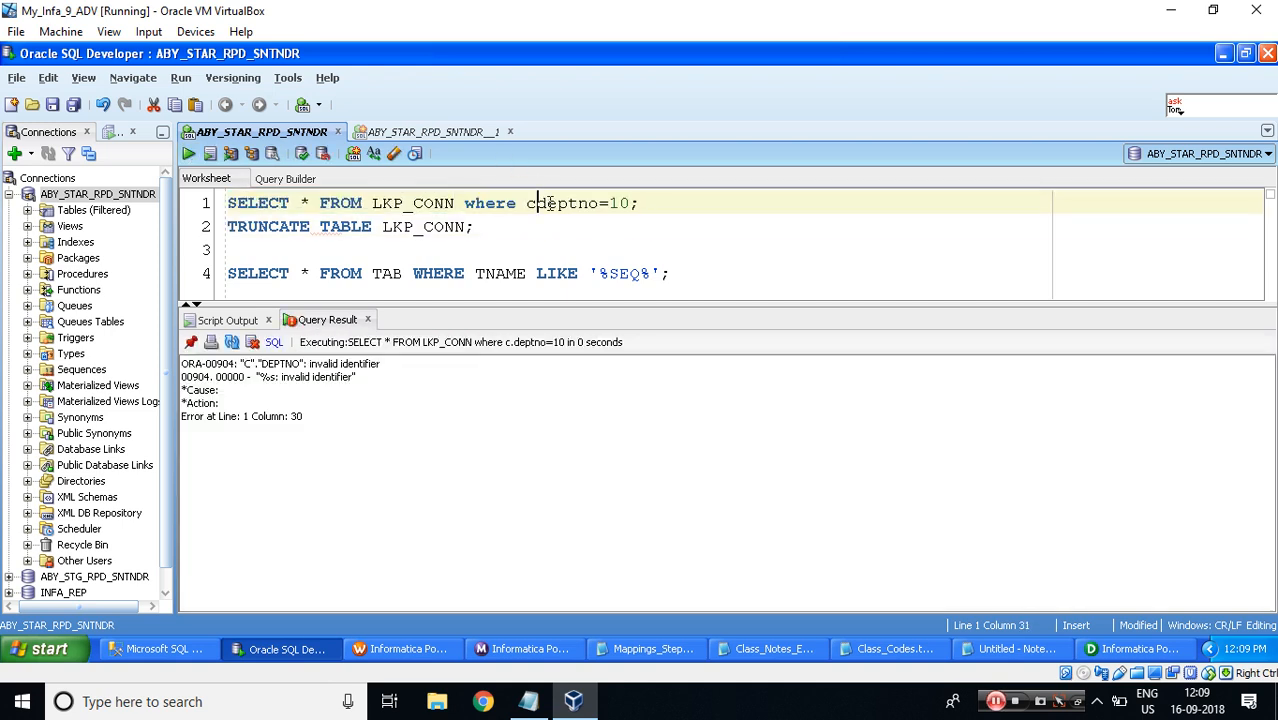
{"action": "type", "text": "_"}
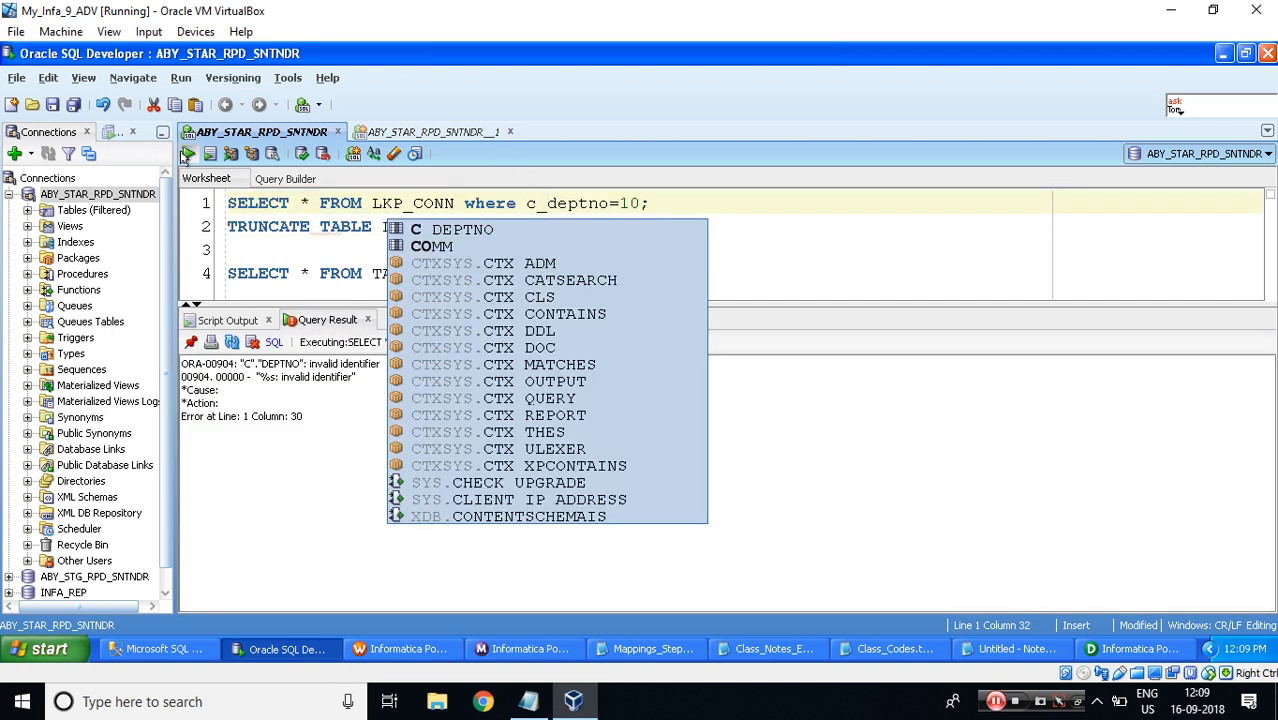
{"action": "left_click", "coordinate": [186, 155]}
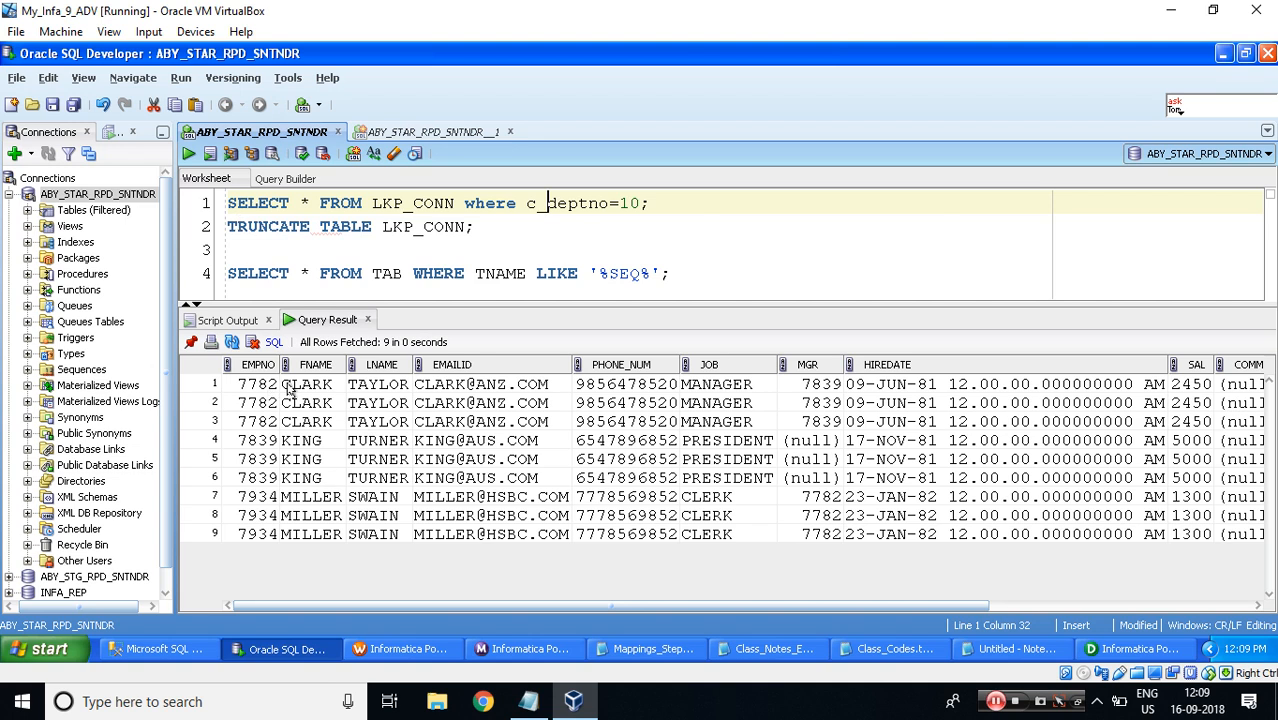
Step: Select the first three result rows from FNAME through LOC to compare the records returned for the same employee
{"action": "left_click", "coordinate": [288, 390]}
{"action": "key", "text": "shift+Down"}
{"action": "key", "text": "shift+Down"}
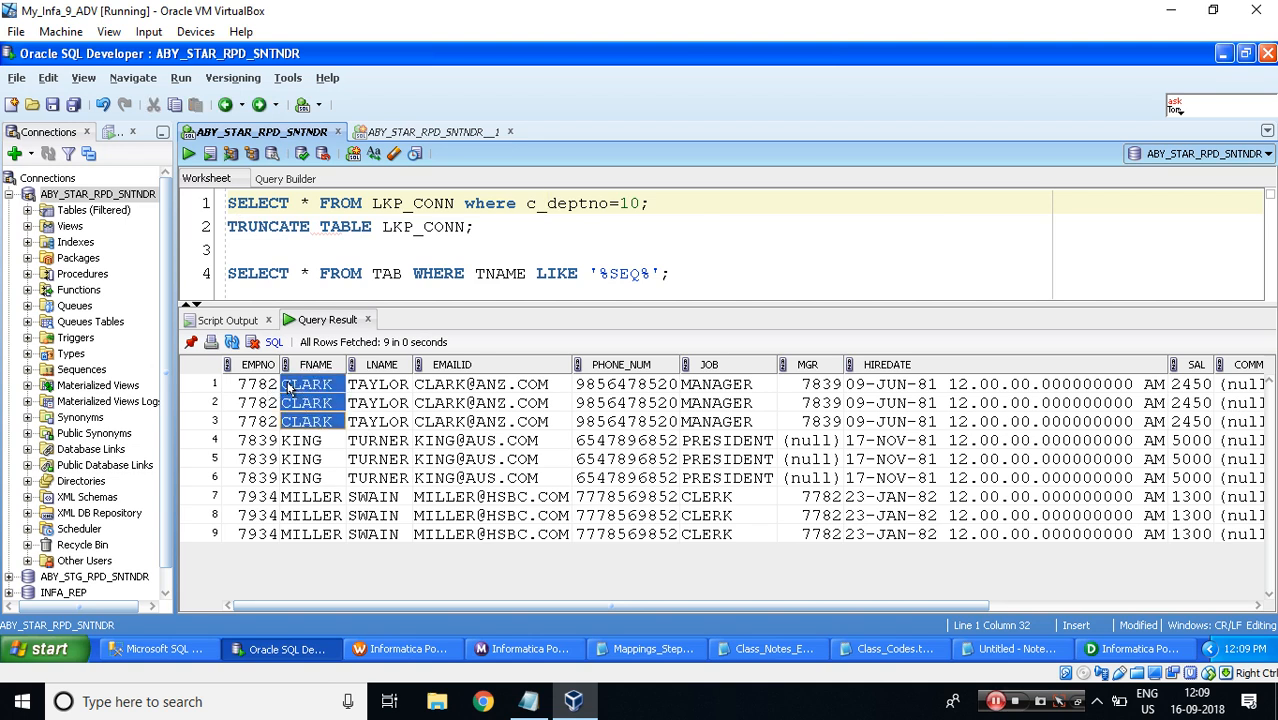
{"action": "key", "text": "shift+Right"}
{"action": "key", "text": "shift+Right"}
{"action": "key", "text": "shift+Right"}
{"action": "key", "text": "shift+Right"}
{"action": "key", "text": "shift+Right"}
{"action": "key", "text": "shift+Right"}
{"action": "key", "text": "shift+Right"}
{"action": "key", "text": "shift+Right"}
{"action": "key", "text": "shift+Right"}
{"action": "key", "text": "shift+Right"}
{"action": "key", "text": "shift+Right"}
{"action": "key", "text": "shift+Right"}
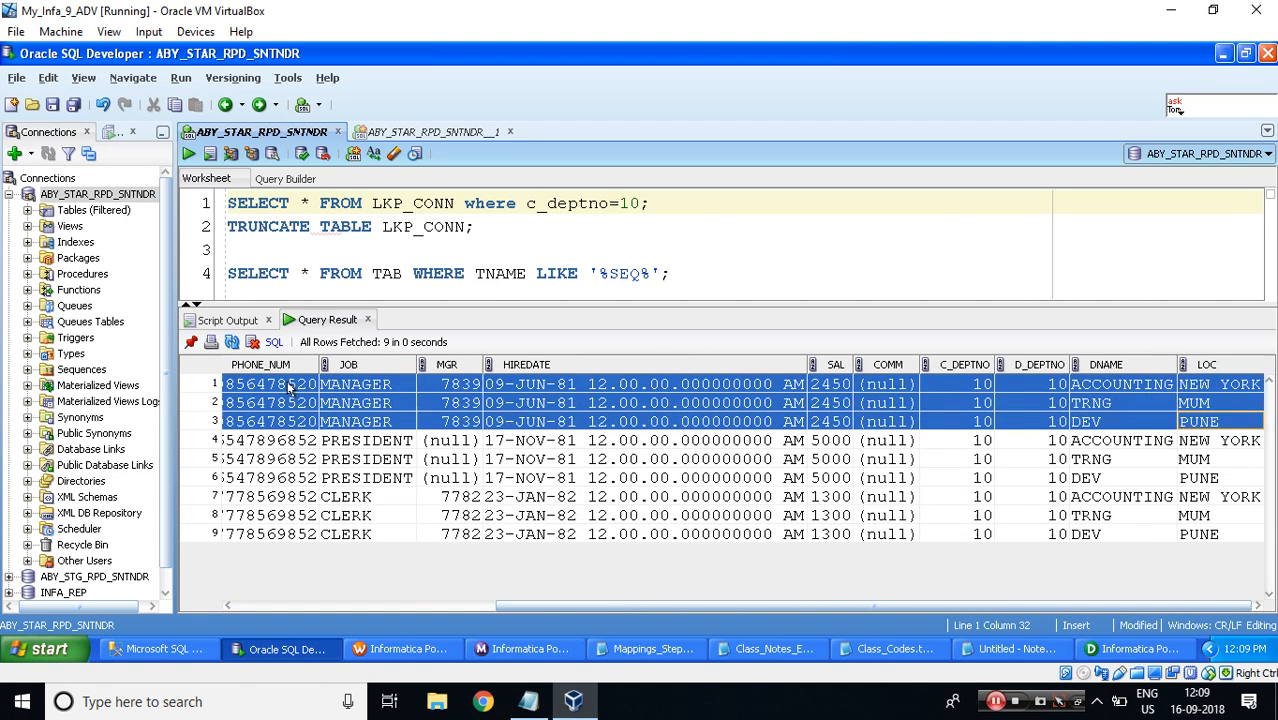
Step: Examine the D_DEPTNO, DNAME and LOC values of the first three result rows, returning to the first columns
{"action": "left_click", "coordinate": [1049, 386]}
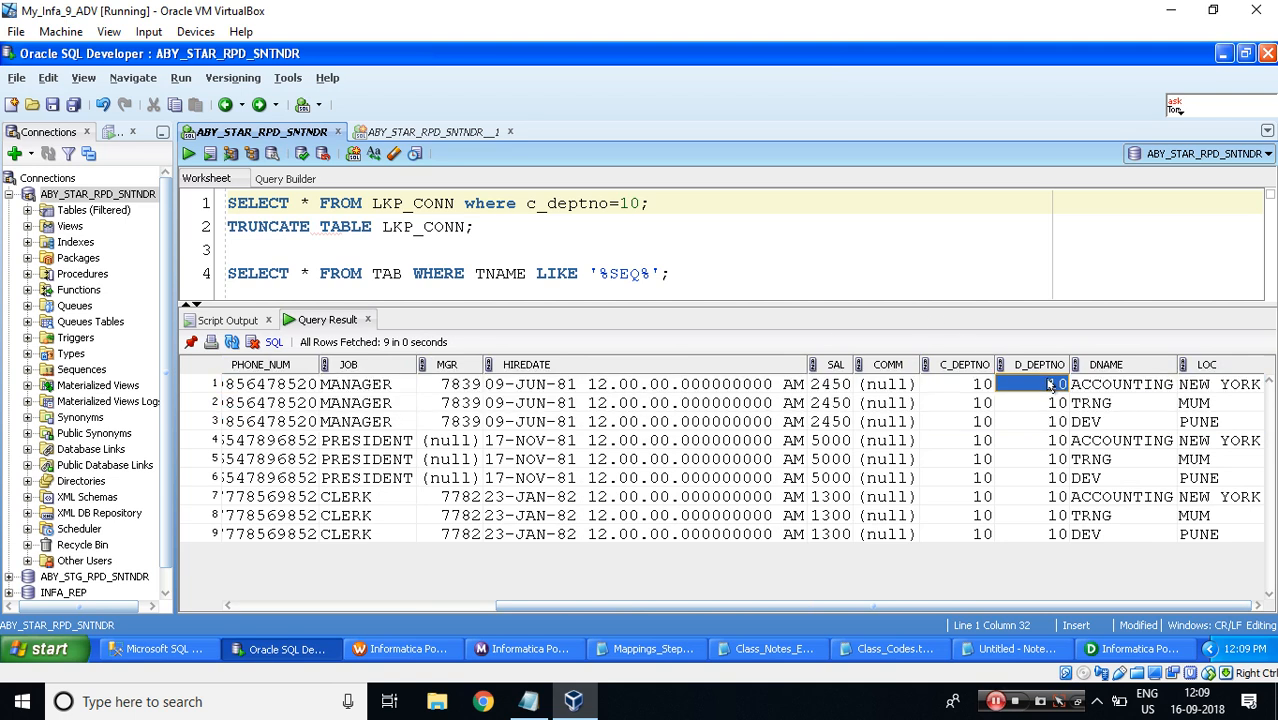
{"action": "key", "text": "shift+Right"}
{"action": "key", "text": "shift+Right"}
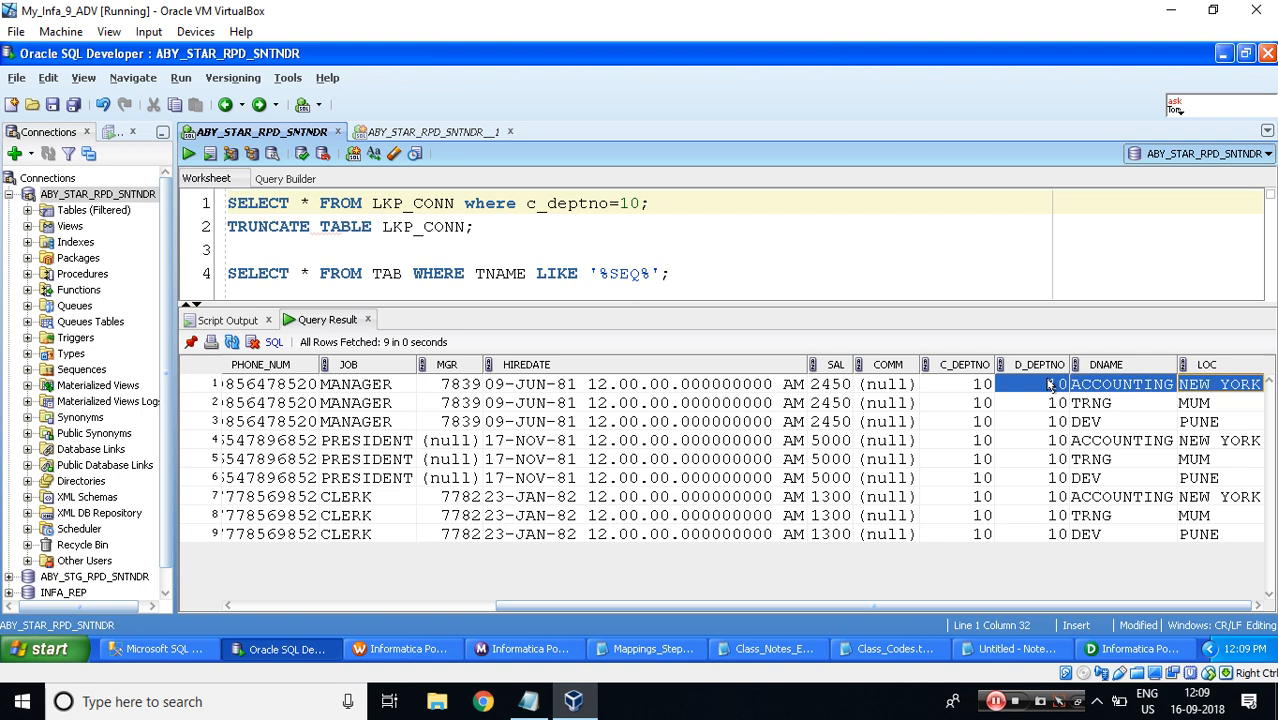
{"action": "key", "text": "shift+Down"}
{"action": "key", "text": "shift+Down"}
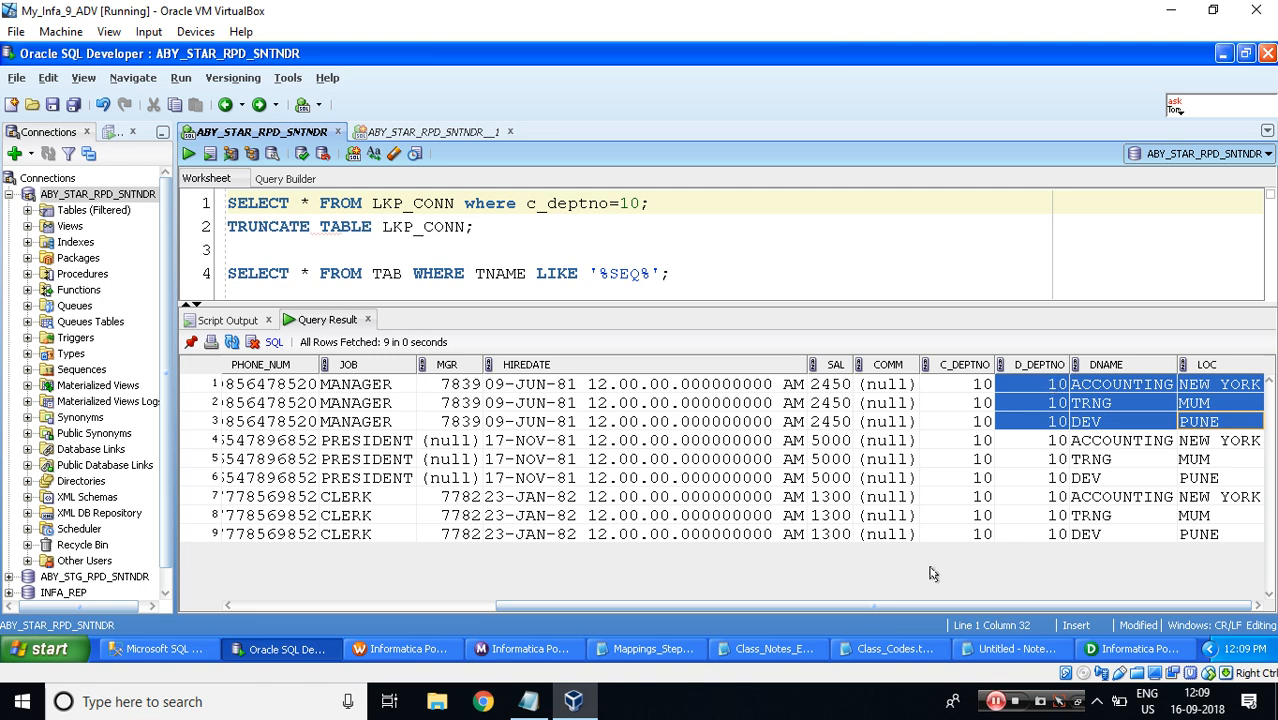
{"action": "left_click_drag", "start_coordinate": [505, 605], "coordinate": [198, 603]}
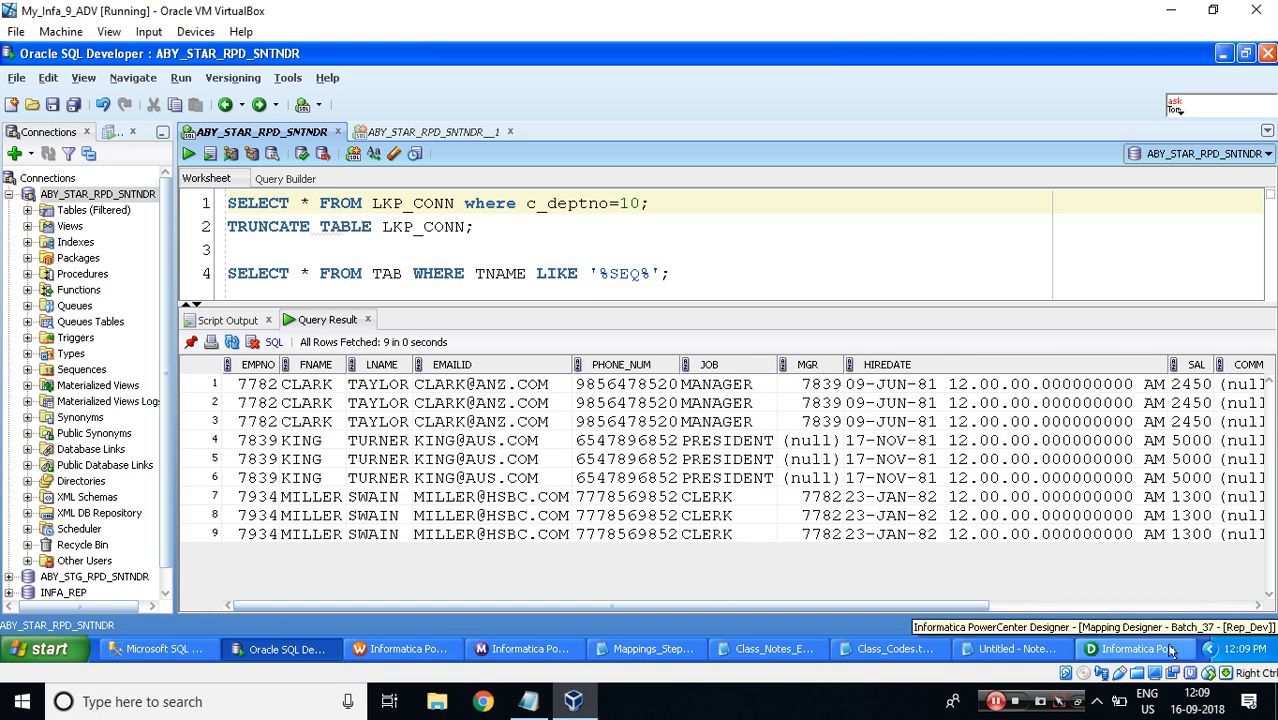
Step: Switch to Informatica PowerCenter Designer and select the DEPTNO, DNAME and LOC ports of the LKP_DEPT_ACTIVE lookup
{"action": "left_click", "coordinate": [1128, 648]}
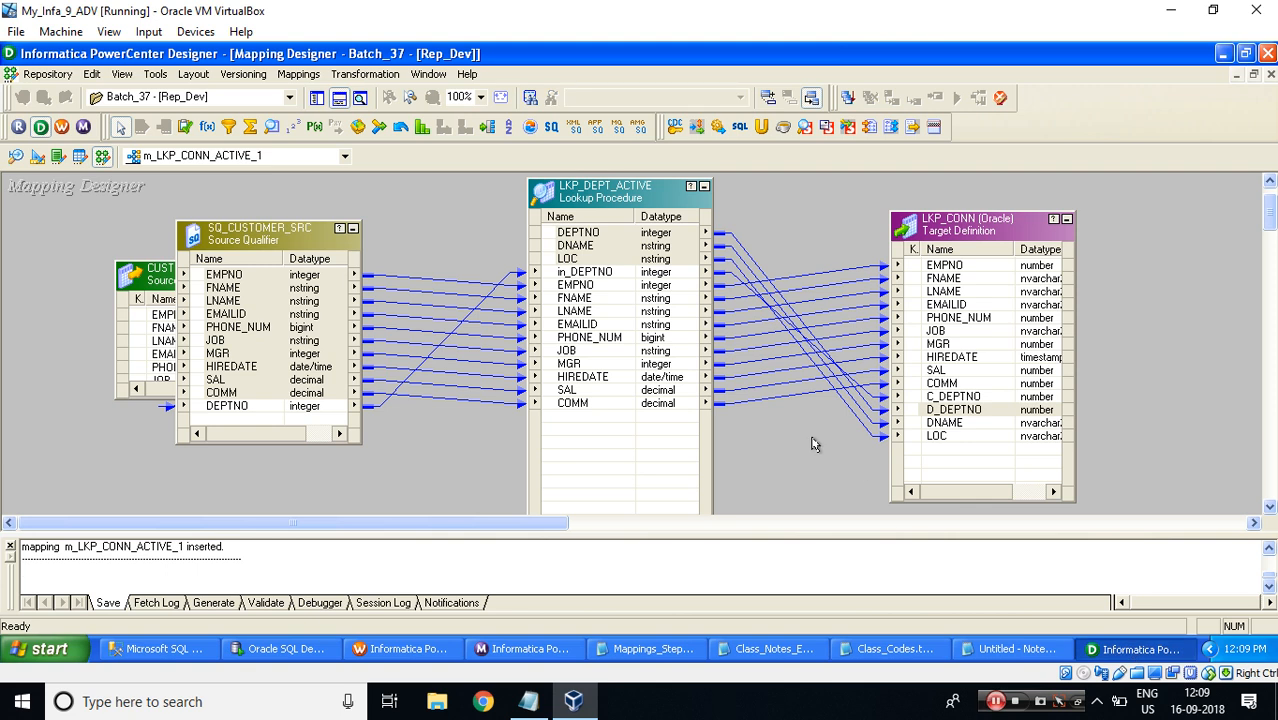
{"action": "left_click", "coordinate": [610, 234]}
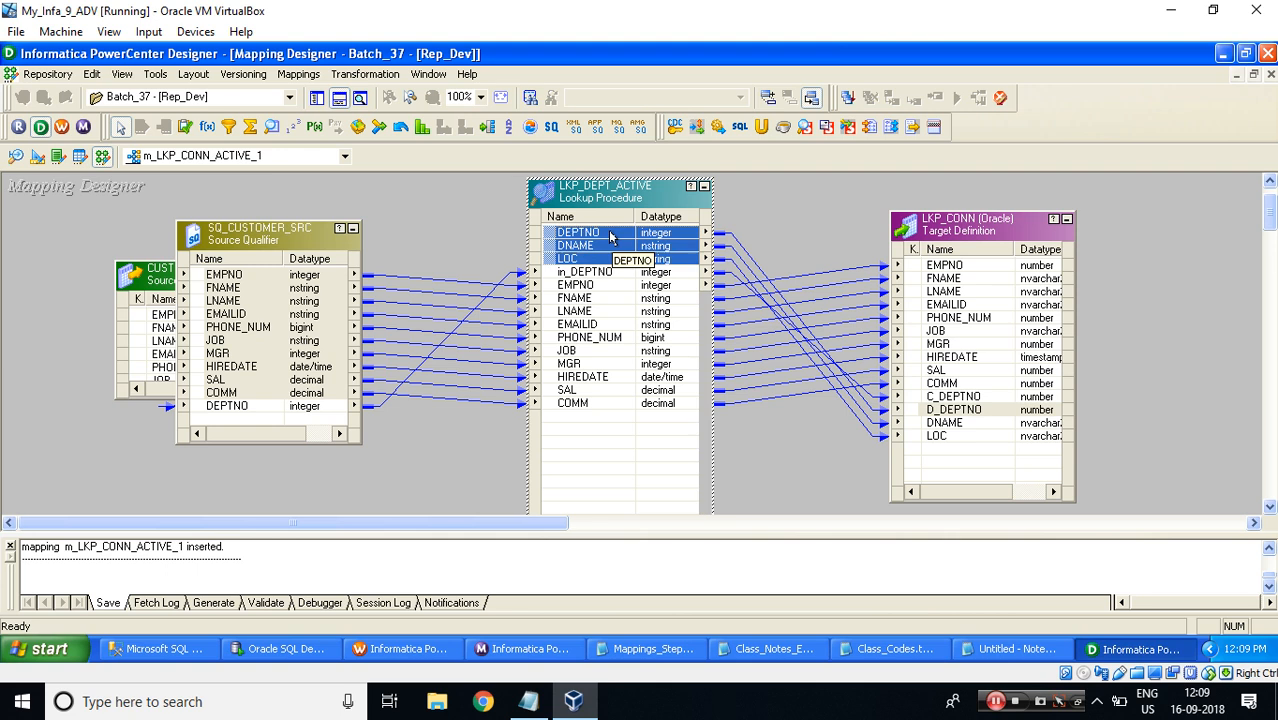